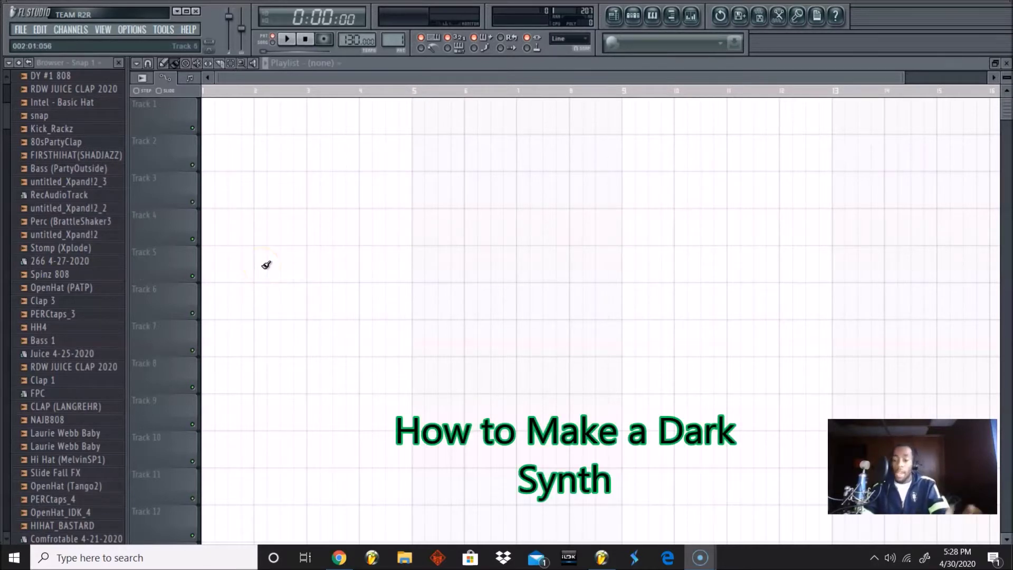
# Step: Show the Channels > Add one list of instrument plugins, including Sytrus
pyautogui.click(66, 31)
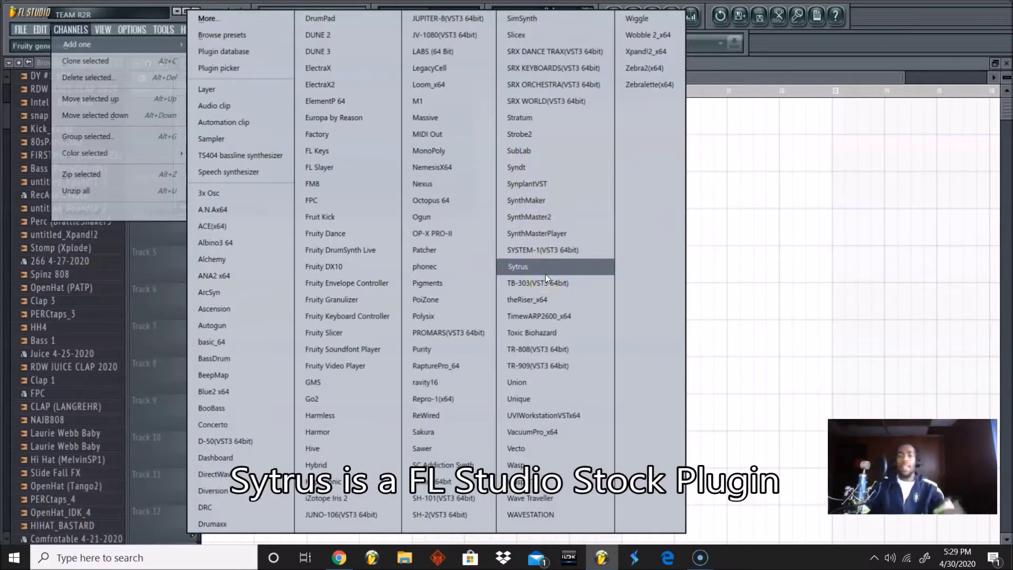
# Step: Load Sytrus from the Add one plugin list as a new channel
pyautogui.click(559, 261)
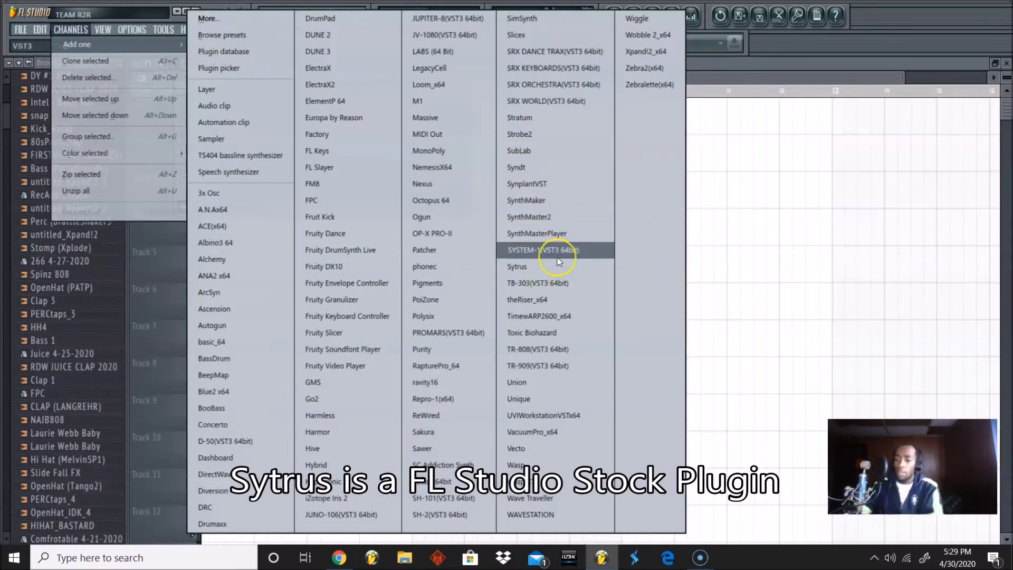
pyautogui.click(553, 270)
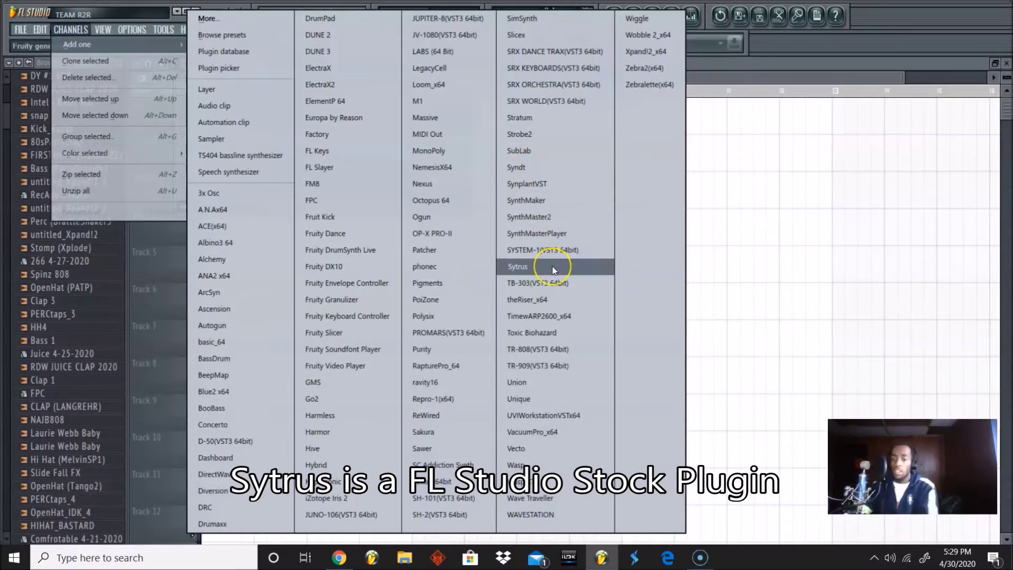
pyautogui.click(553, 268)
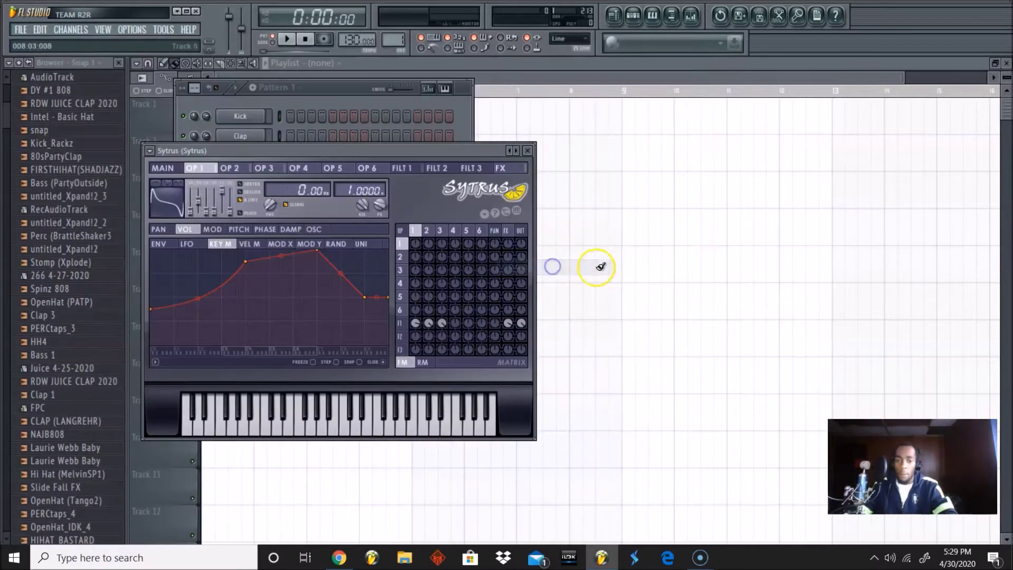
# Step: Move the Sytrus window aside and load its Ambiance 2 preset
pyautogui.moveTo(339, 153); pyautogui.dragTo(442, 110)
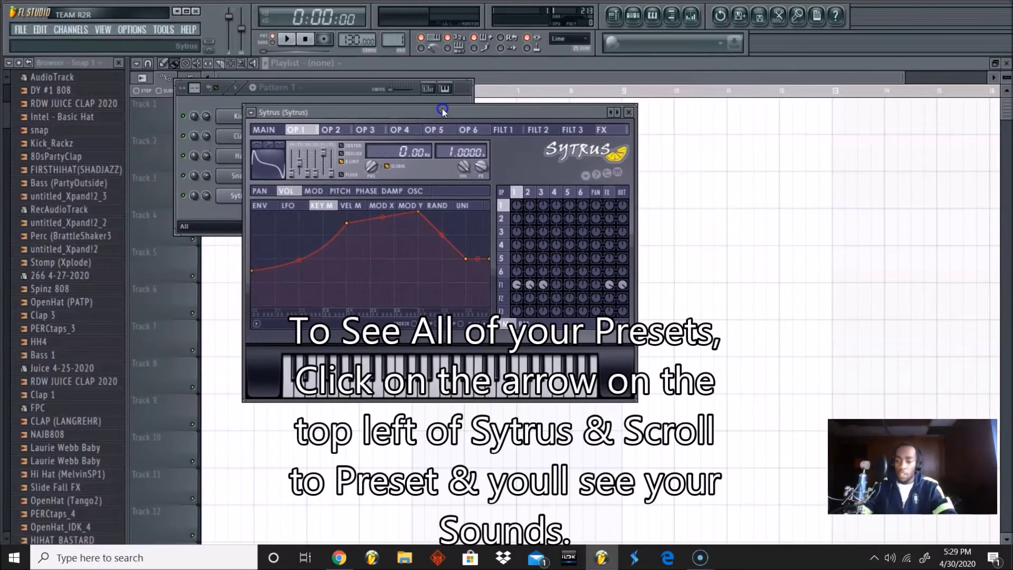
pyautogui.click(251, 113)
pyautogui.click(276, 150)
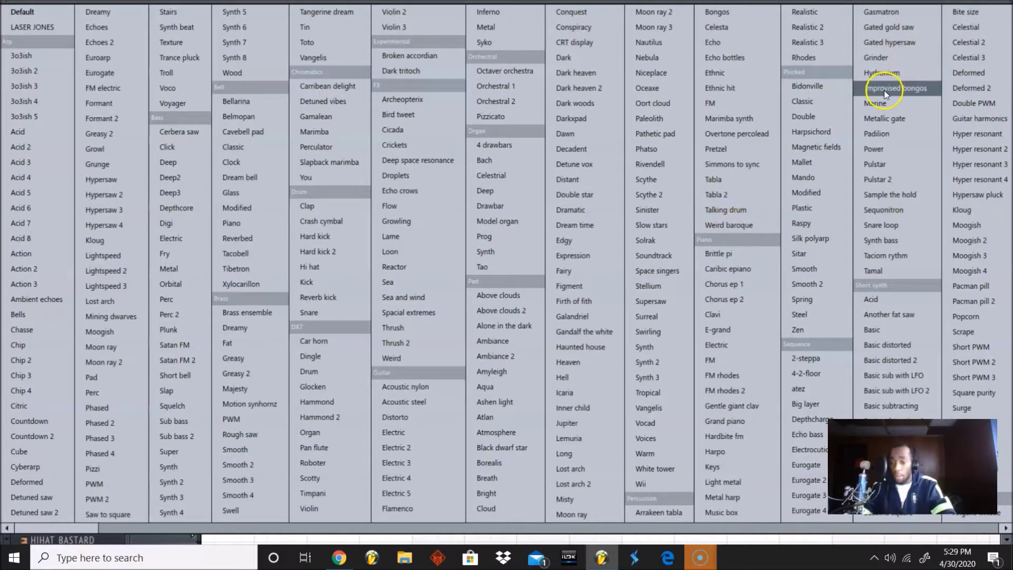
pyautogui.click(508, 357)
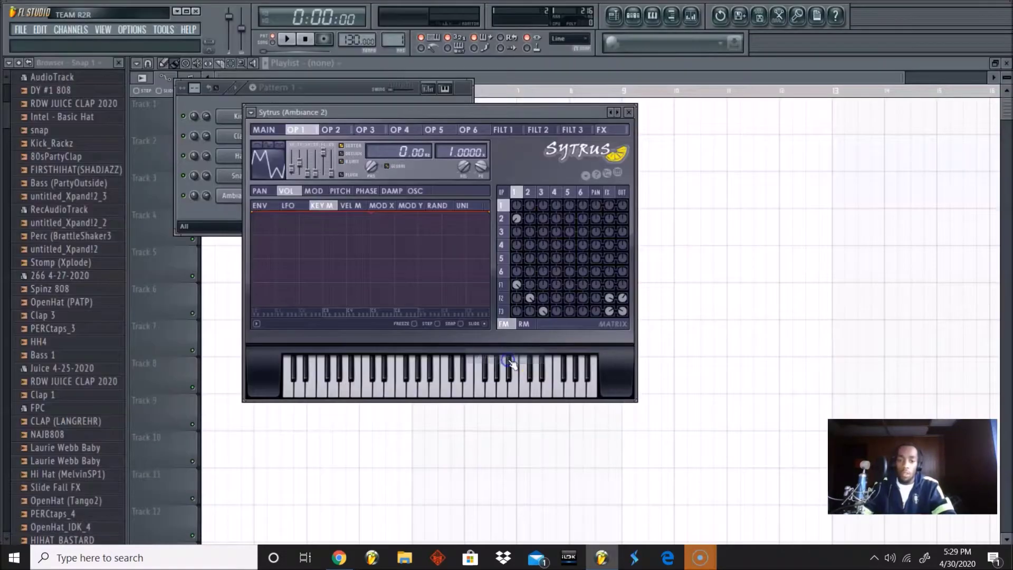
pyautogui.press('F6')
pyautogui.click(336, 105)
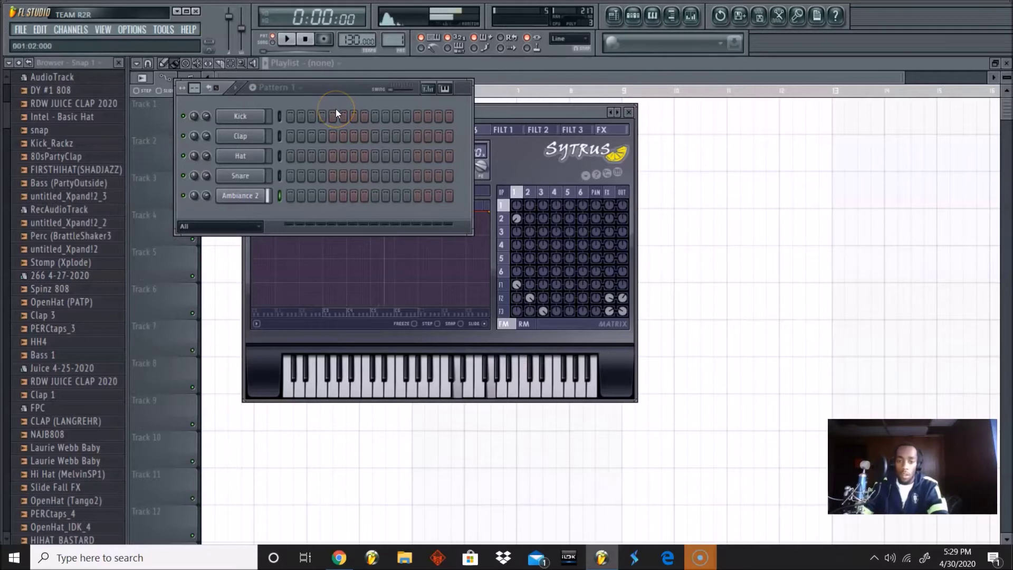
pyautogui.click(244, 196)
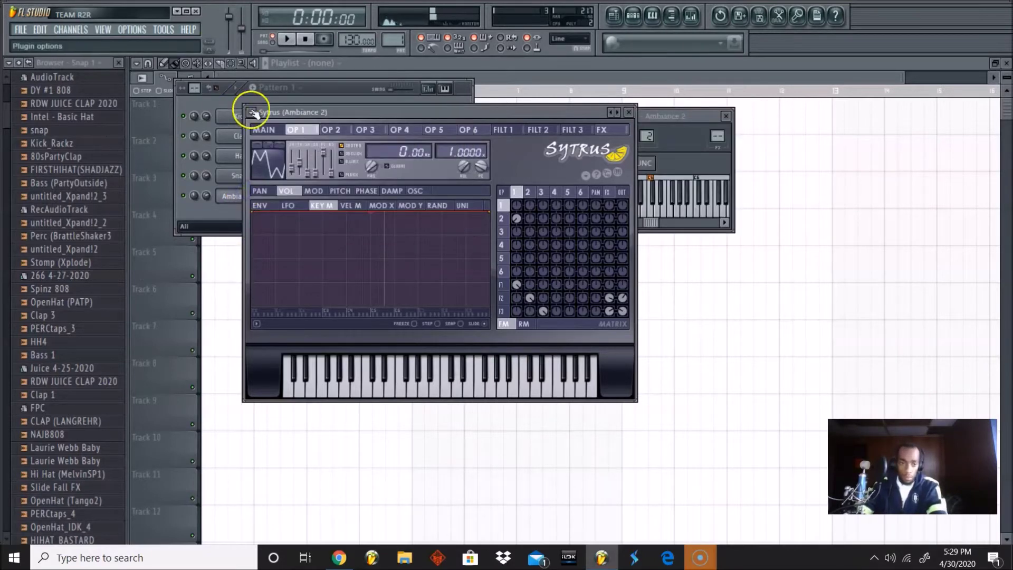
# Step: Switch the Sytrus preset to Distant and open the Distant channel's piano roll
pyautogui.click(252, 111)
pyautogui.moveTo(280, 129)
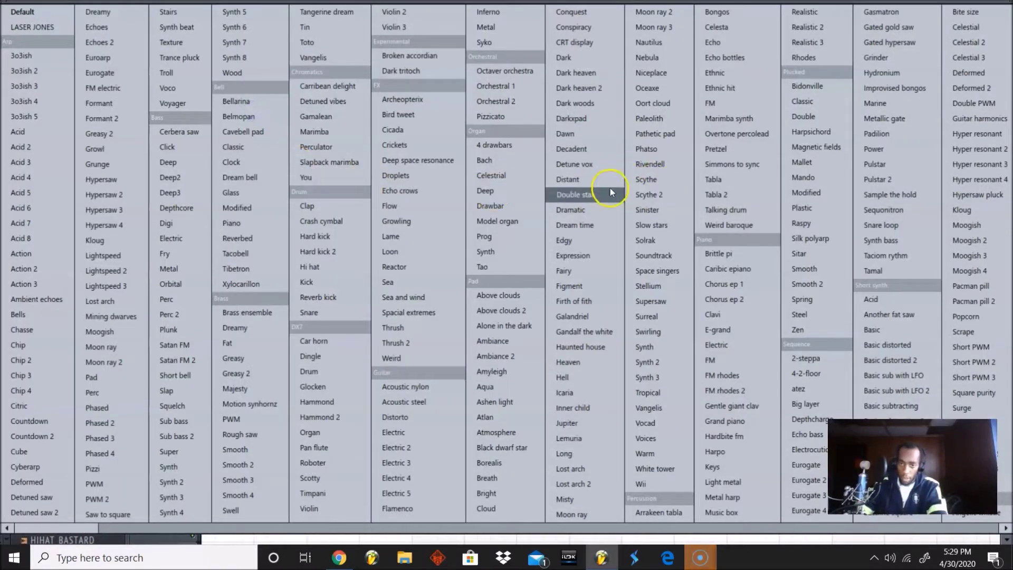
pyautogui.click(574, 180)
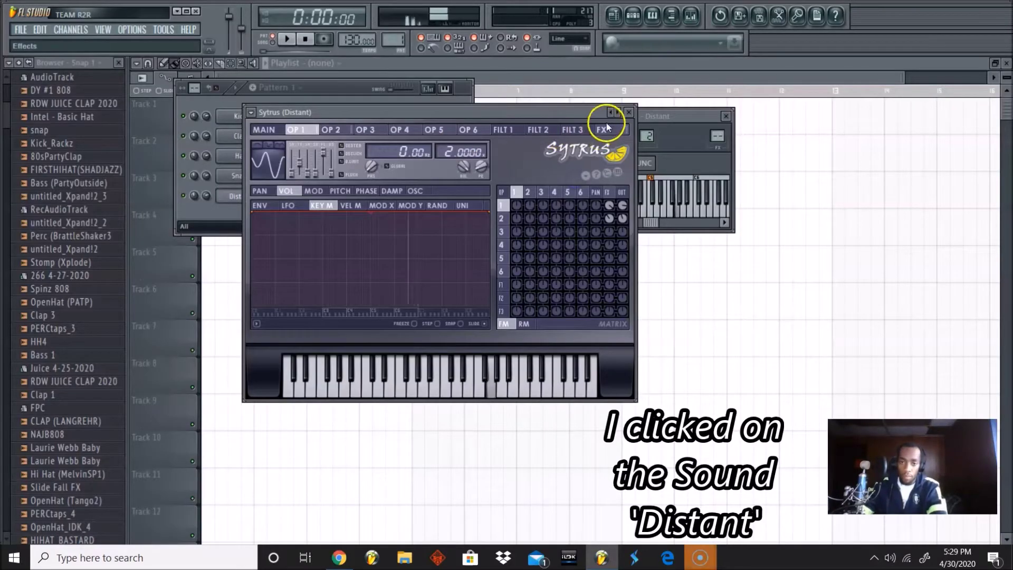
pyautogui.click(285, 89)
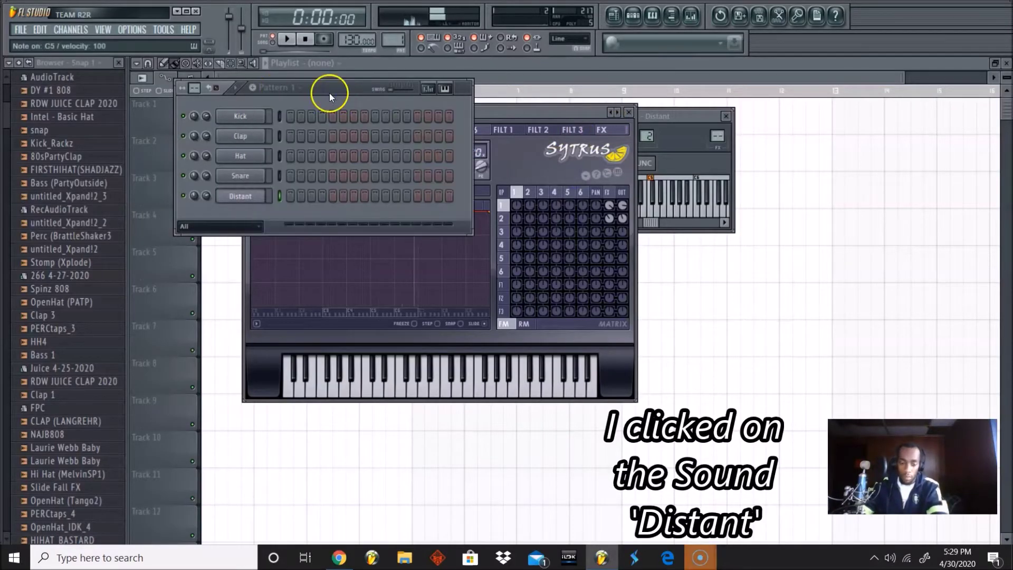
pyautogui.click(252, 205)
pyautogui.rightClick(255, 209)
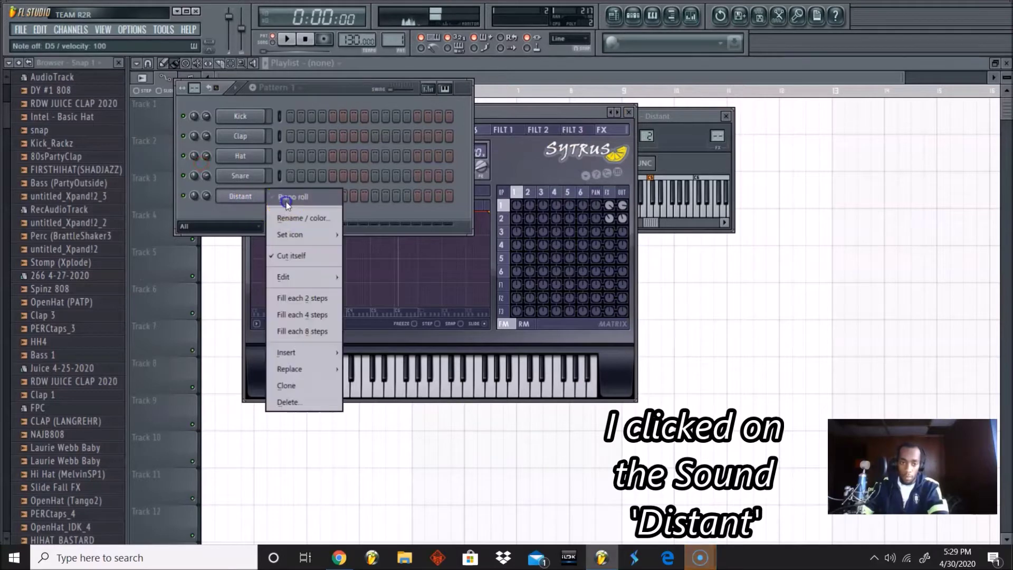
pyautogui.click(286, 202)
# Step: Place a trial C5 note, then delete it
pyautogui.click(174, 235)
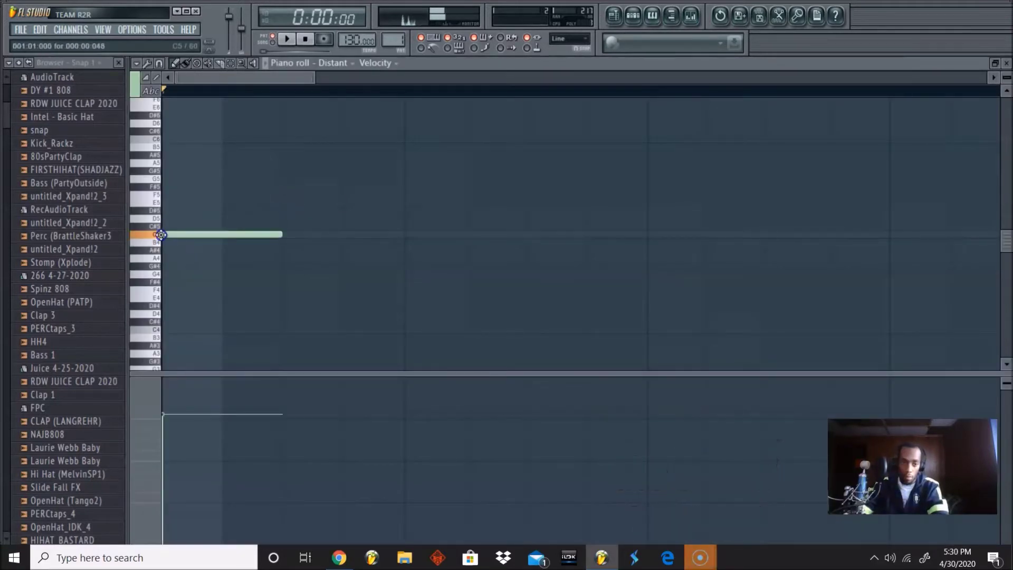
pyautogui.click(227, 232)
pyautogui.hotkey('ctrl', 'z')
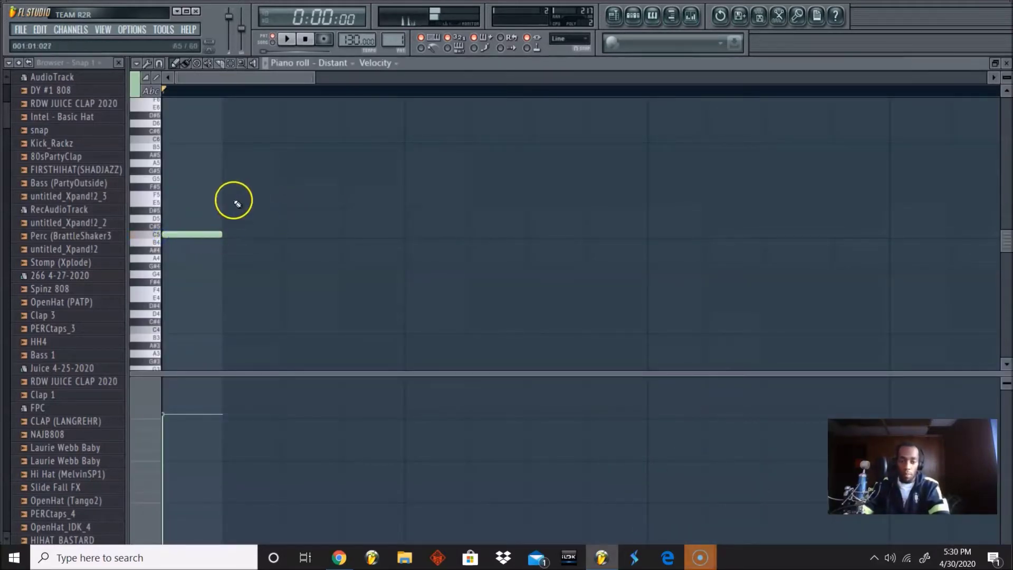
pyautogui.moveTo(319, 75); pyautogui.dragTo(684, 79)
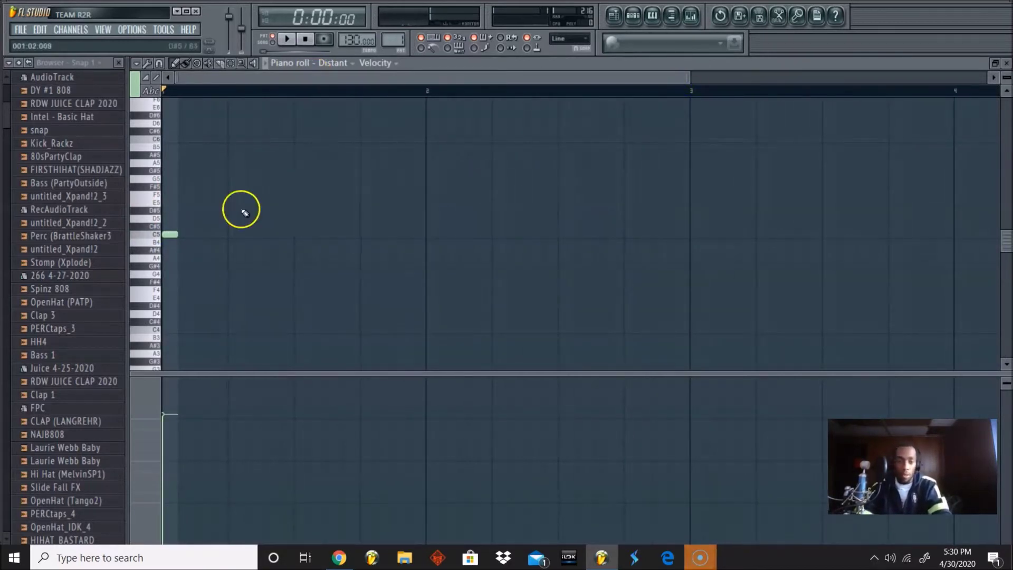
pyautogui.rightClick(174, 161)
pyautogui.scroll(2, 199, 256)
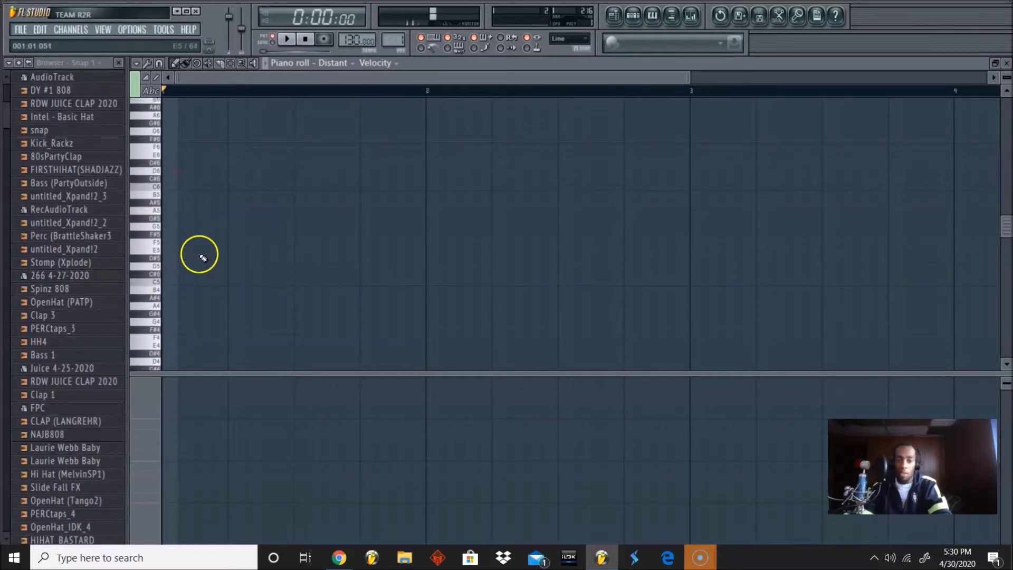
pyautogui.scroll(-1, 200, 256)
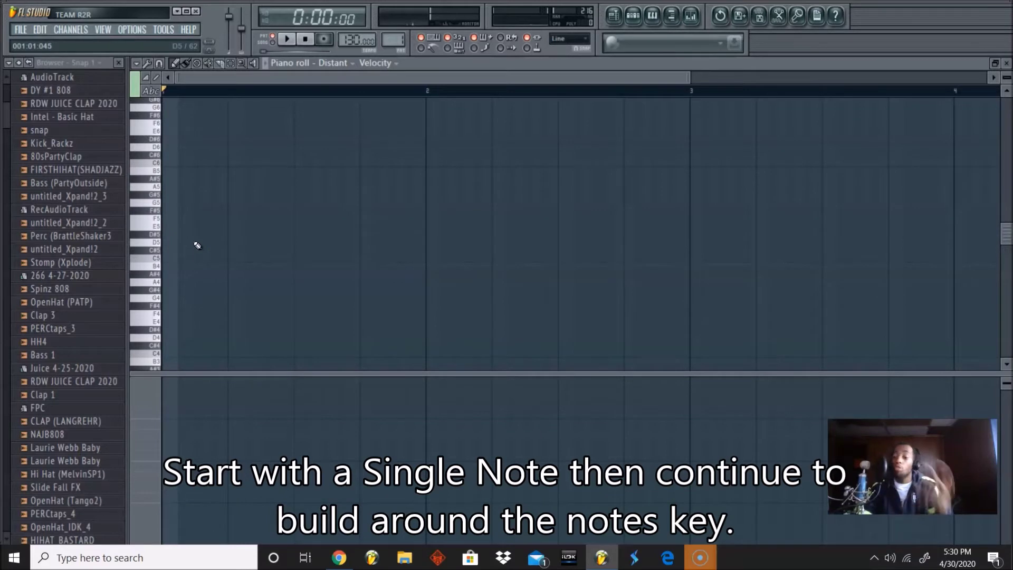
# Step: Draw a short A4 note at bar 1 and add an F4 note after it
pyautogui.moveTo(174, 263); pyautogui.dragTo(139, 282)
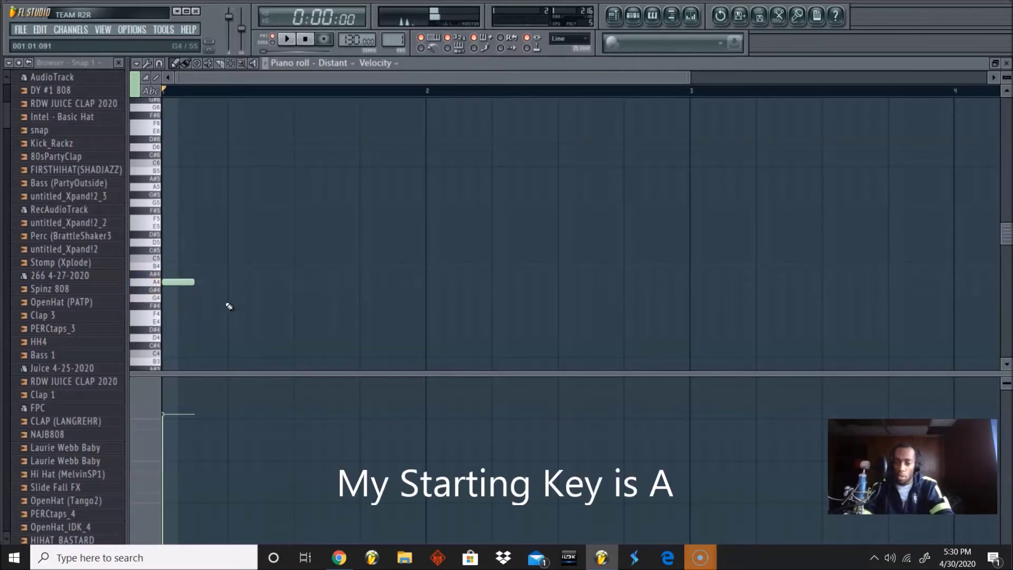
pyautogui.rightClick(263, 309)
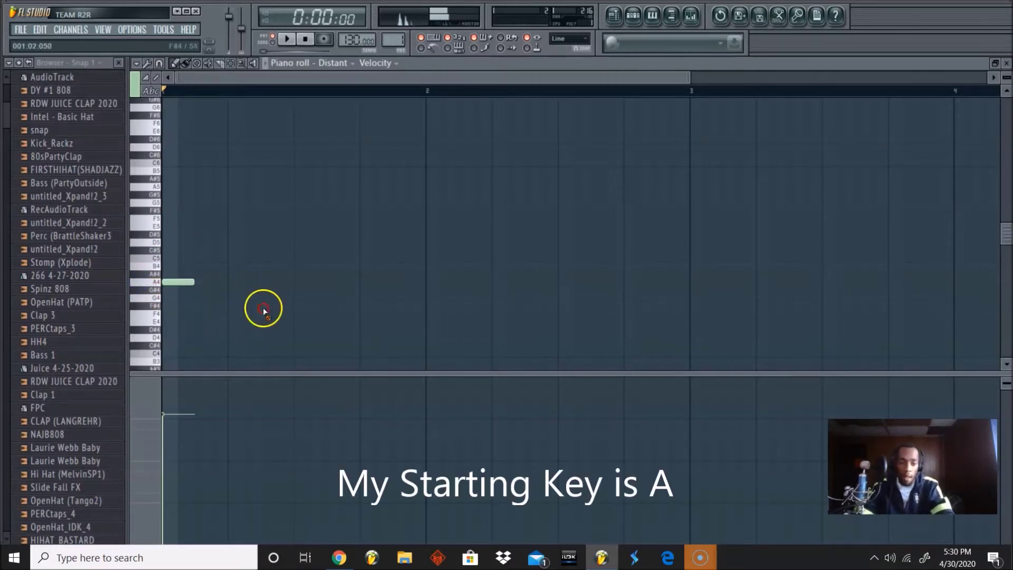
pyautogui.click(235, 314)
# Step: Keep the F4 note and add an E4 note after it
pyautogui.rightClick(236, 315)
pyautogui.click(235, 315)
pyautogui.click(297, 323)
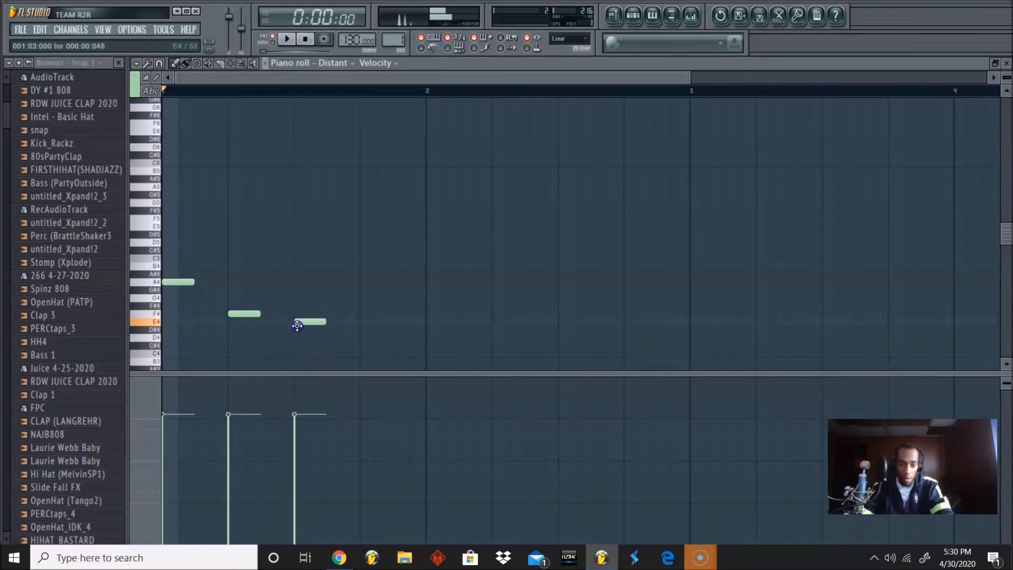
# Step: Try several pitches for the next note, settling on F5
pyautogui.click(359, 173)
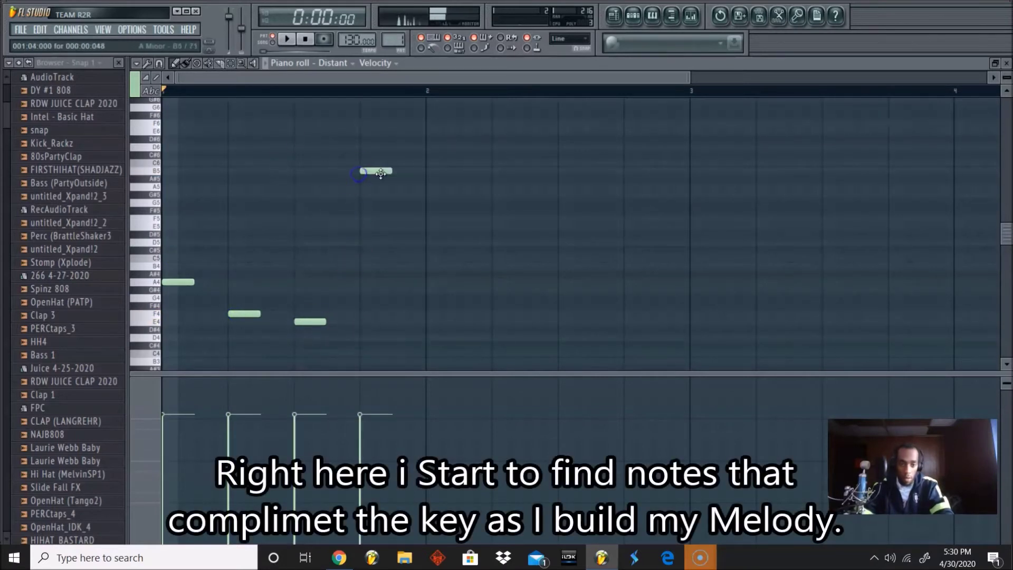
pyautogui.rightClick(364, 177)
pyautogui.click(365, 179)
pyautogui.rightClick(365, 180)
pyautogui.click(364, 185)
pyautogui.rightClick(365, 185)
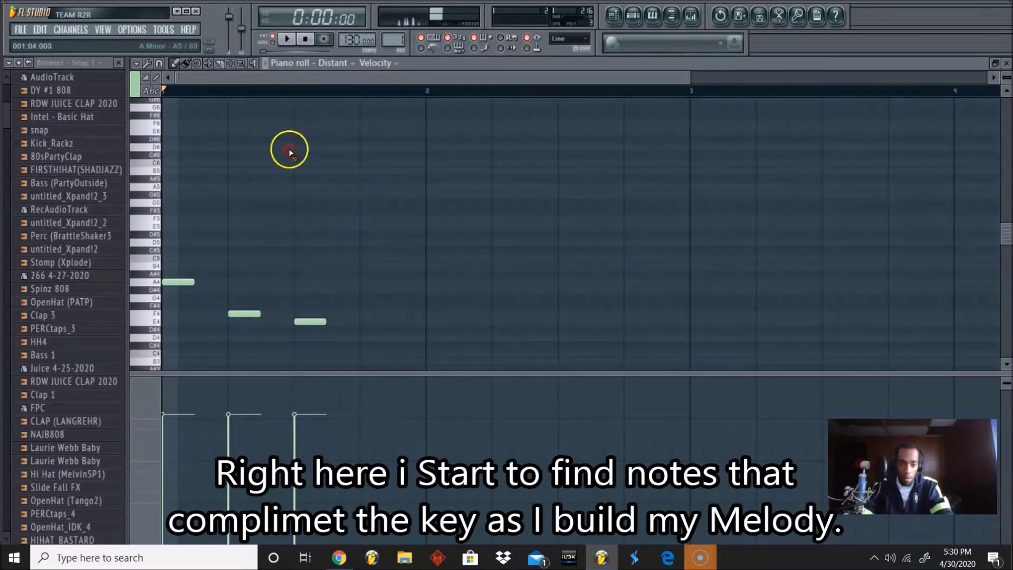
pyautogui.click(362, 211)
pyautogui.rightClick(362, 211)
pyautogui.click(362, 231)
pyautogui.rightClick(362, 232)
pyautogui.click(360, 226)
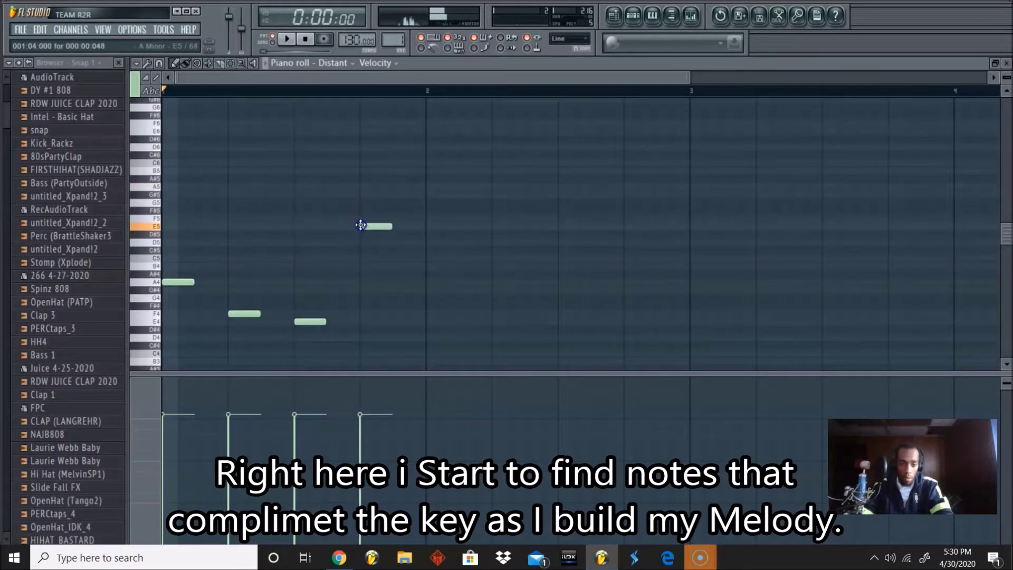
pyautogui.moveTo(360, 224); pyautogui.dragTo(362, 218)
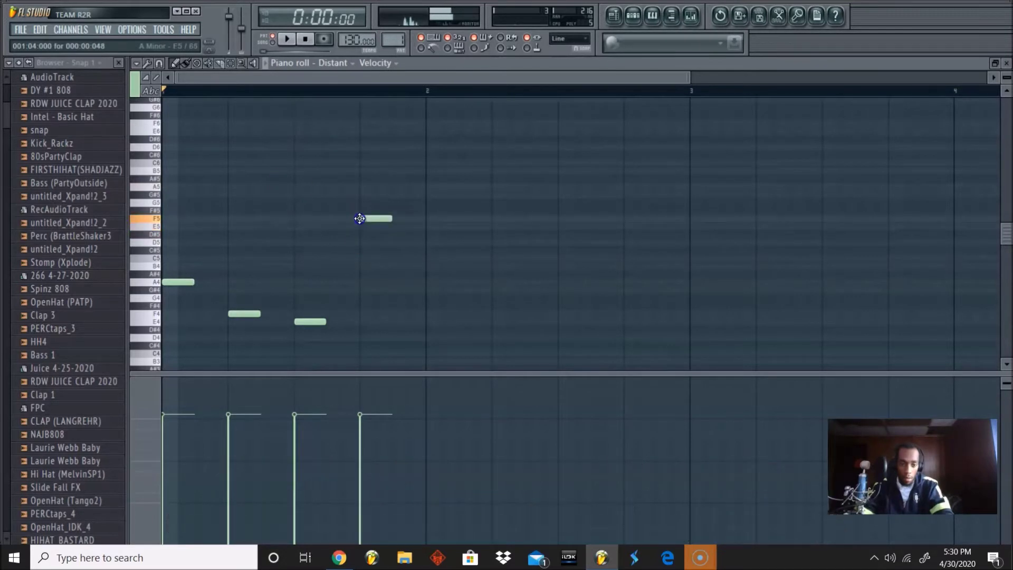
# Step: Add a D5 note, notes descending toward A4, and a low C4, auditioning the phrase
pyautogui.click(391, 241)
pyautogui.press('space')
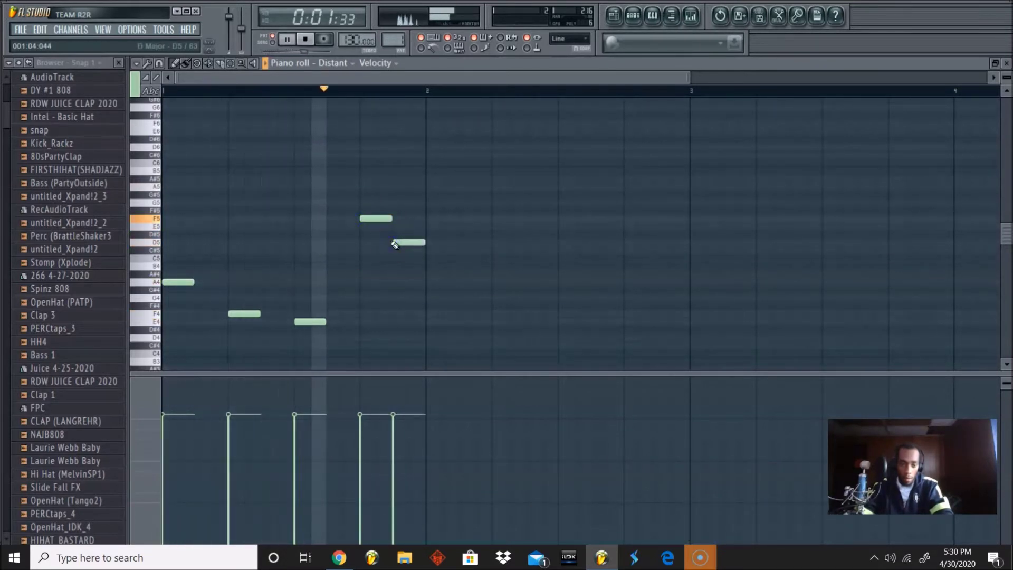
pyautogui.press('space')
pyautogui.click(435, 259)
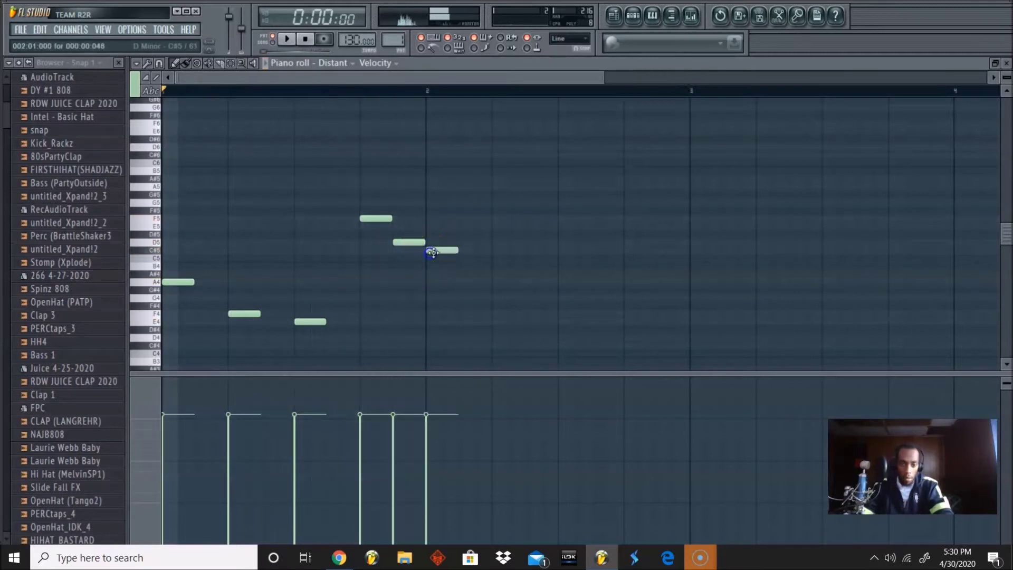
pyautogui.moveTo(434, 259); pyautogui.dragTo(458, 323)
pyautogui.click(461, 289)
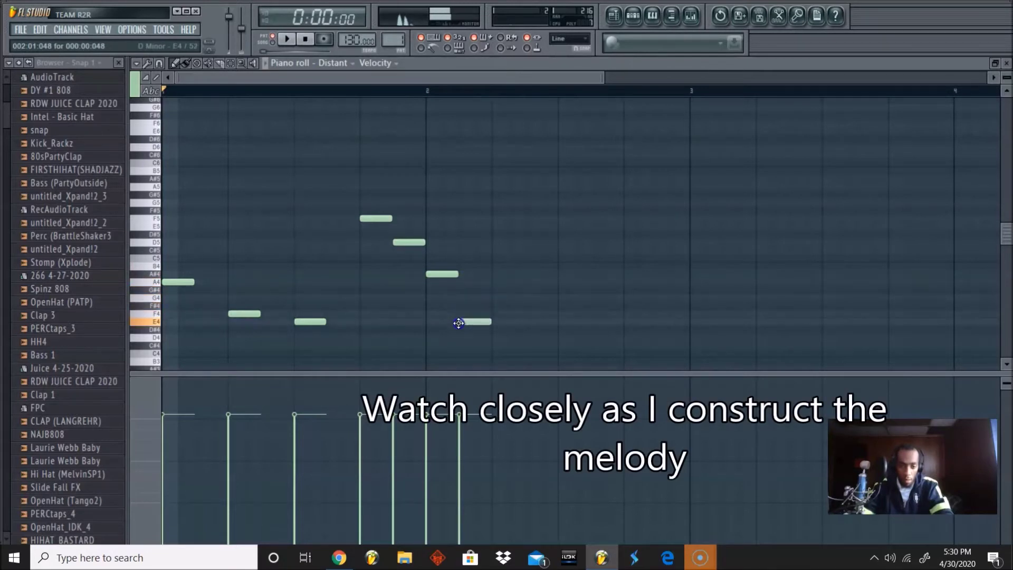
pyautogui.click(499, 350)
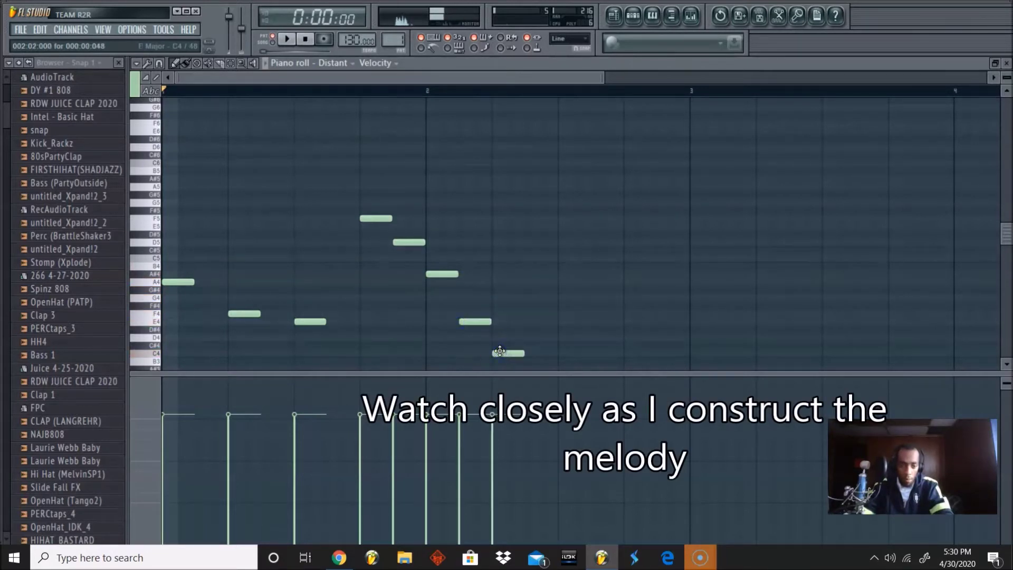
pyautogui.press('space')
pyautogui.scroll(3, 357, 176)
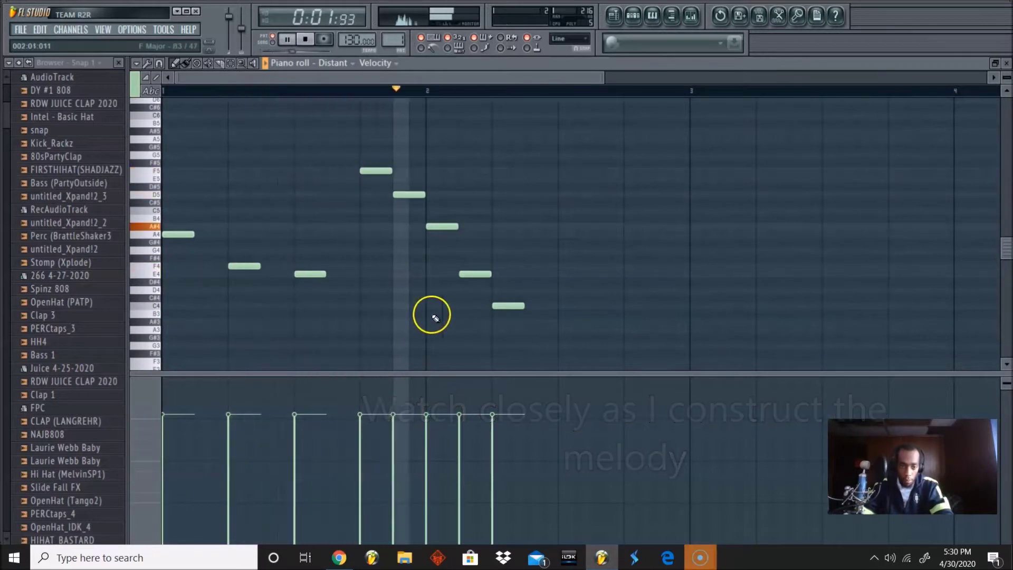
pyautogui.press('space')
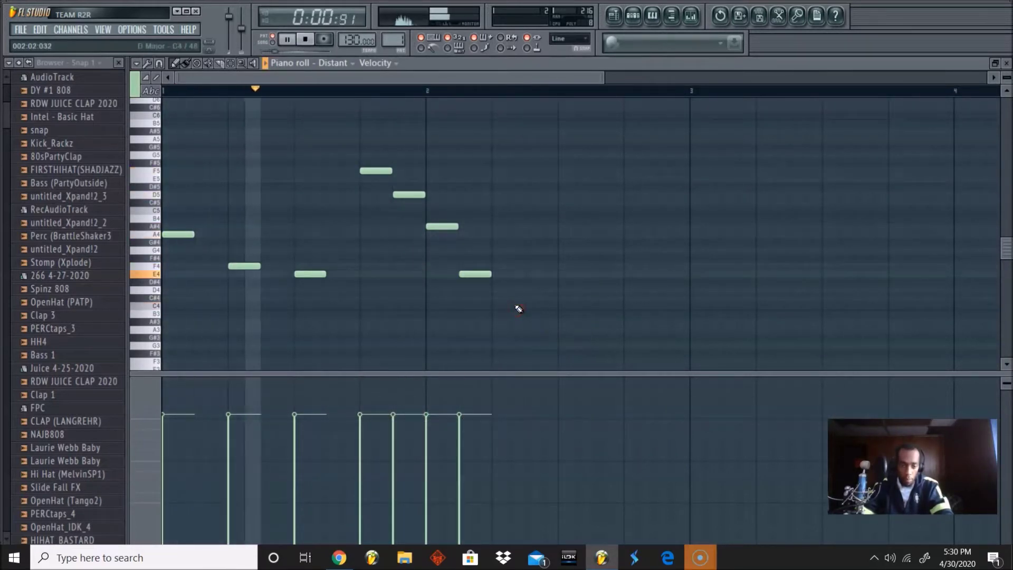
pyautogui.press('space')
# Step: Add a C5 note, delete the duplicate D5, and discard a trial E4 in bar 2
pyautogui.moveTo(476, 268); pyautogui.dragTo(440, 203)
pyautogui.press('space')
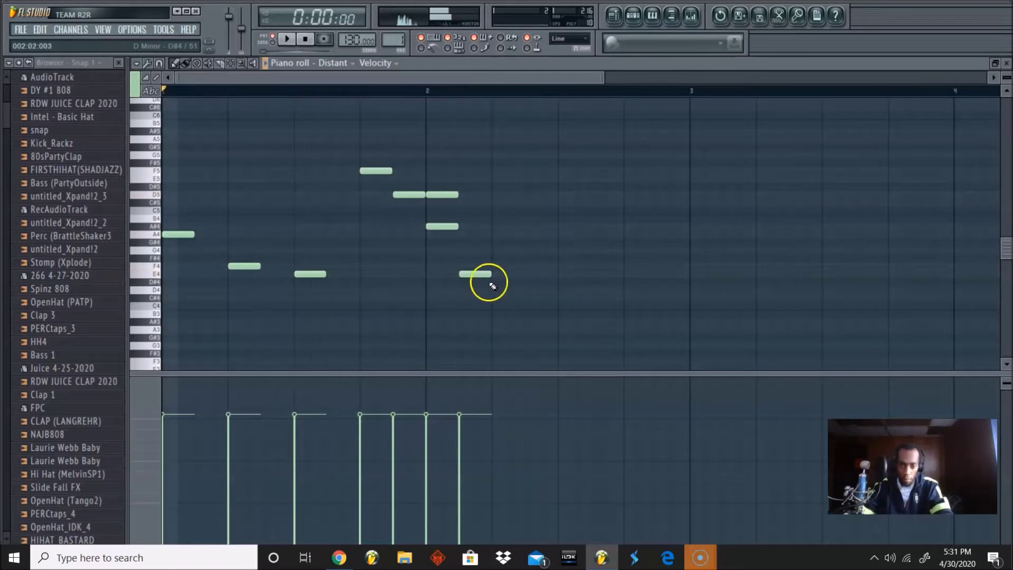
pyautogui.rightClick(448, 193)
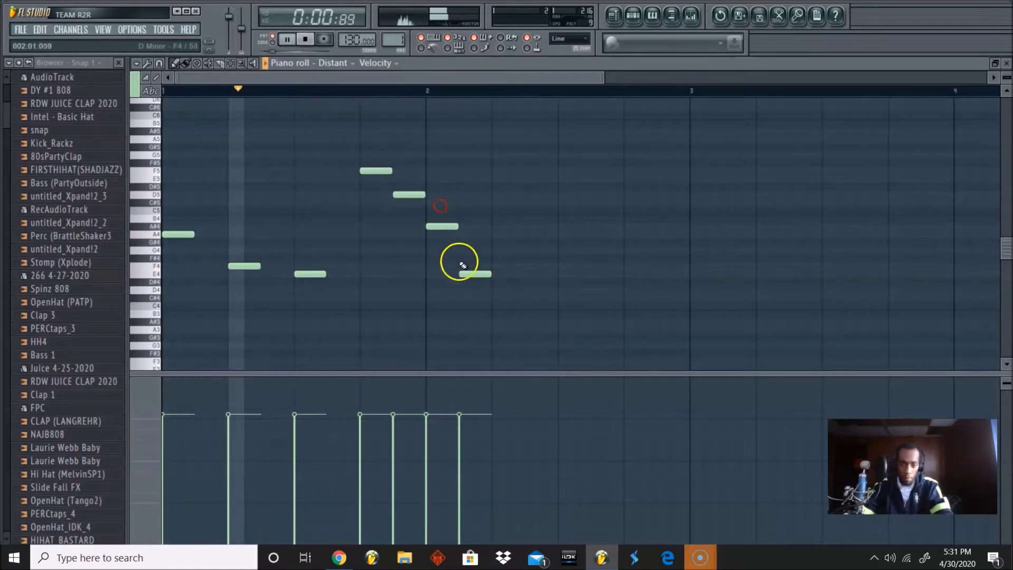
pyautogui.click(561, 274)
pyautogui.press('space')
pyautogui.rightClick(580, 274)
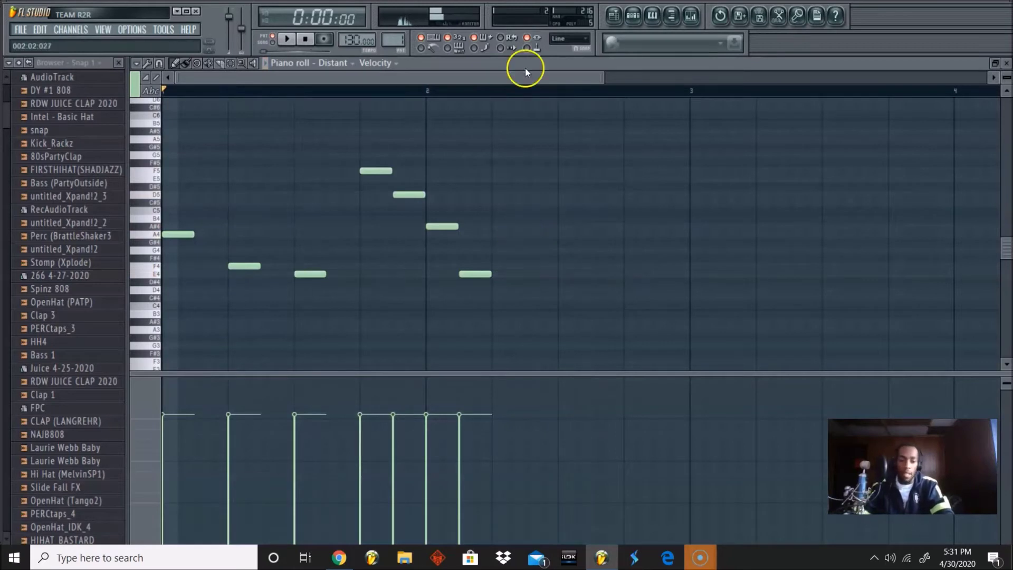
pyautogui.press('space')
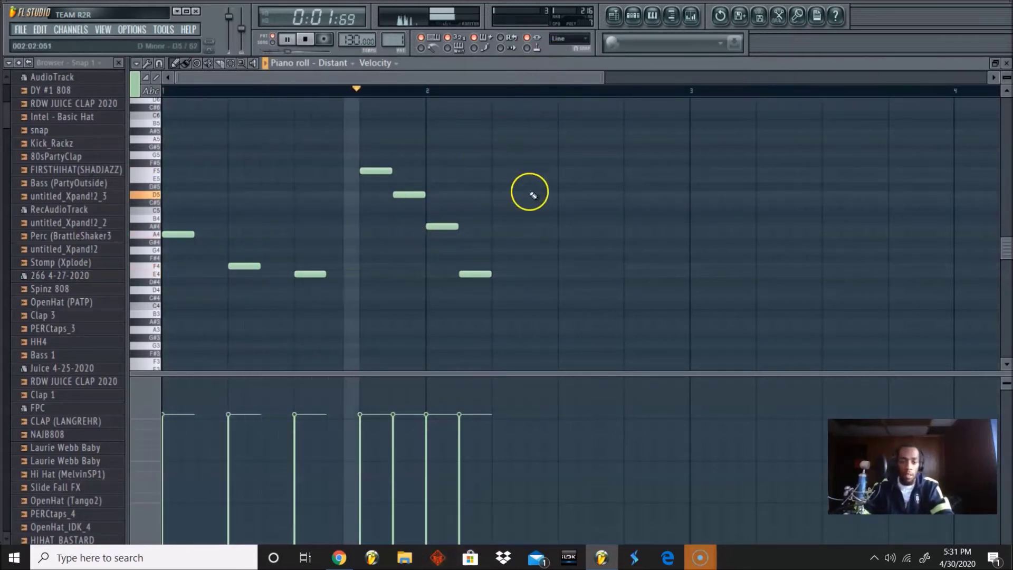
# Step: Discard a trial D5 note and place a D#5 note in bar 2
pyautogui.press('space')
pyautogui.click(495, 196)
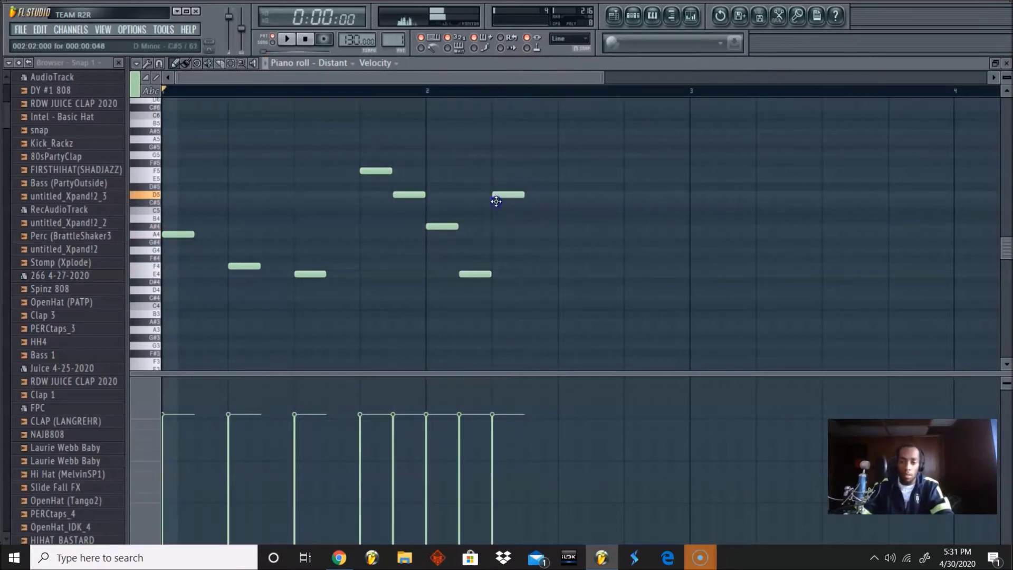
pyautogui.moveTo(496, 201); pyautogui.dragTo(556, 243)
pyautogui.rightClick(569, 241)
pyautogui.press('space')
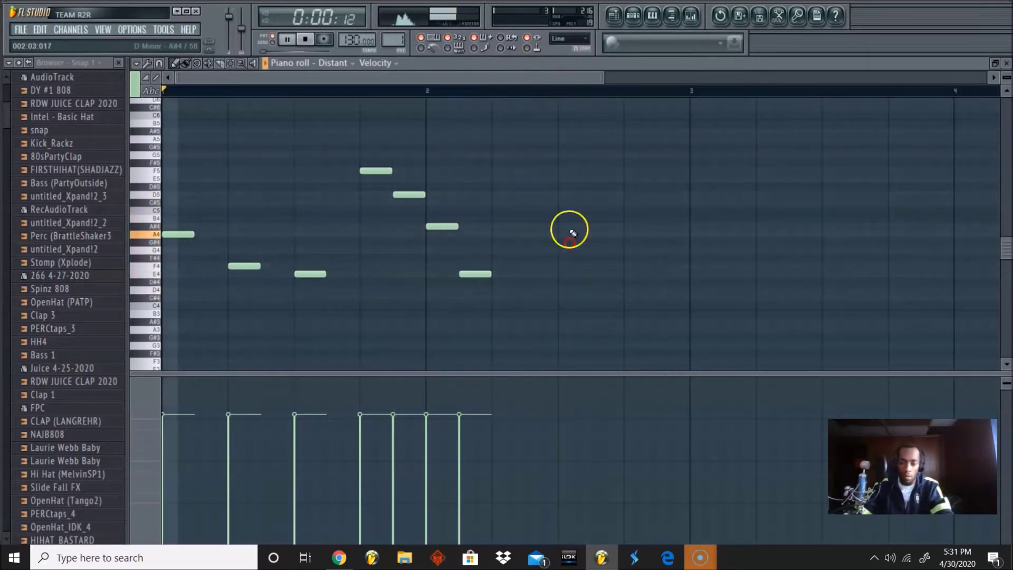
pyautogui.click(305, 39)
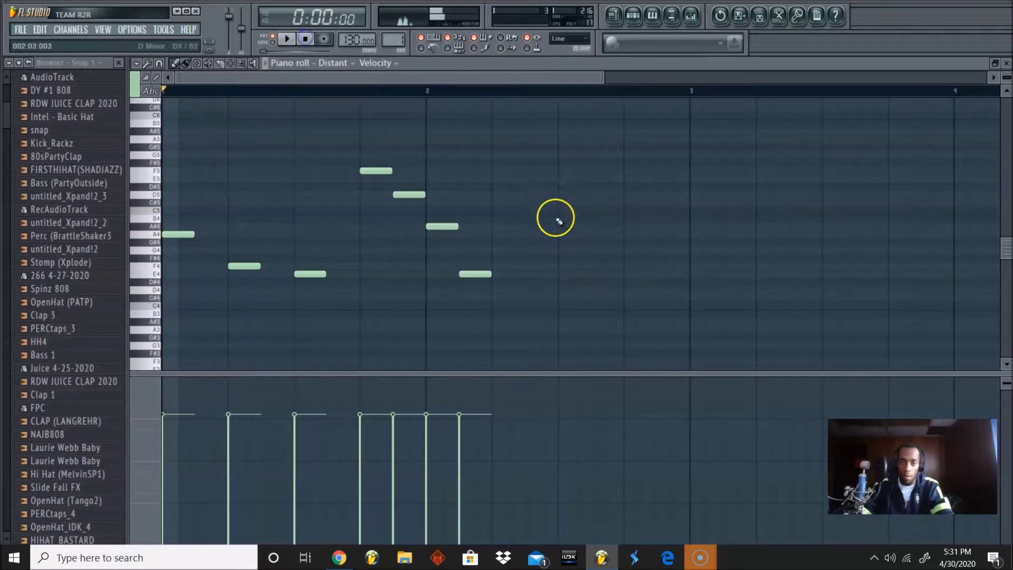
pyautogui.moveTo(558, 221); pyautogui.dragTo(562, 178)
pyautogui.press('space')
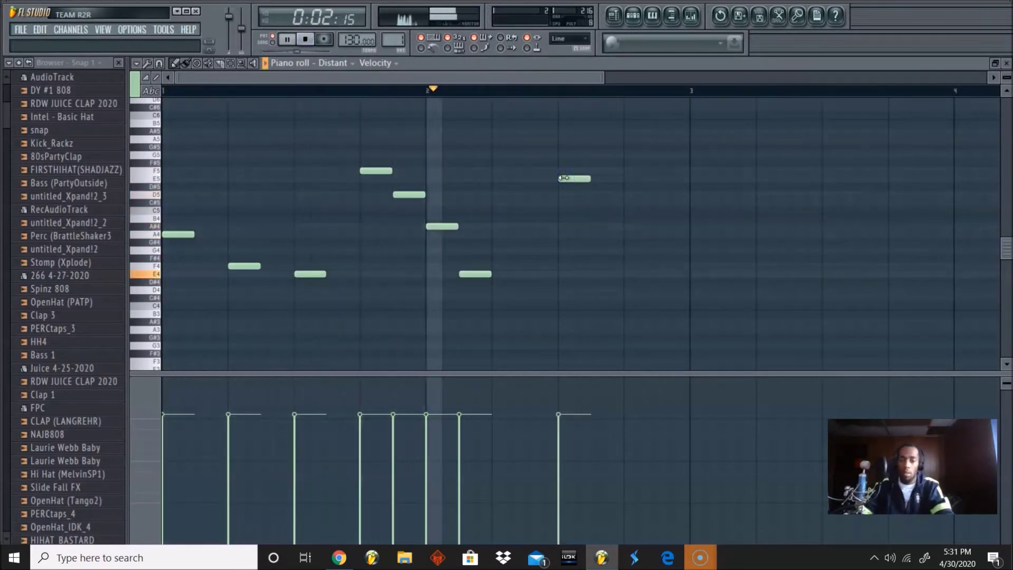
pyautogui.press('space')
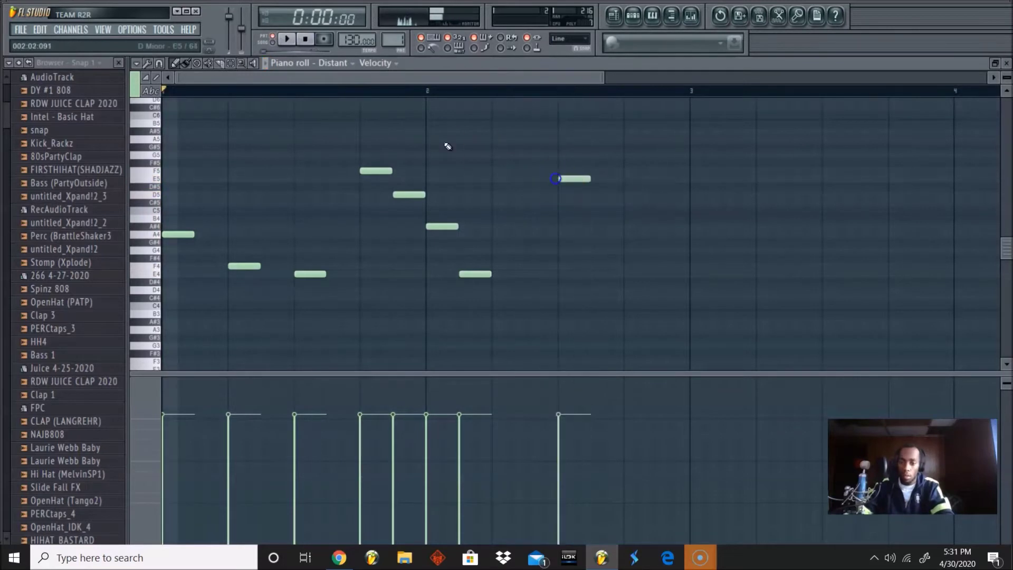
# Step: Continue the line with D5 and C#5, ending the run on B4
pyautogui.click(623, 195)
pyautogui.click(691, 202)
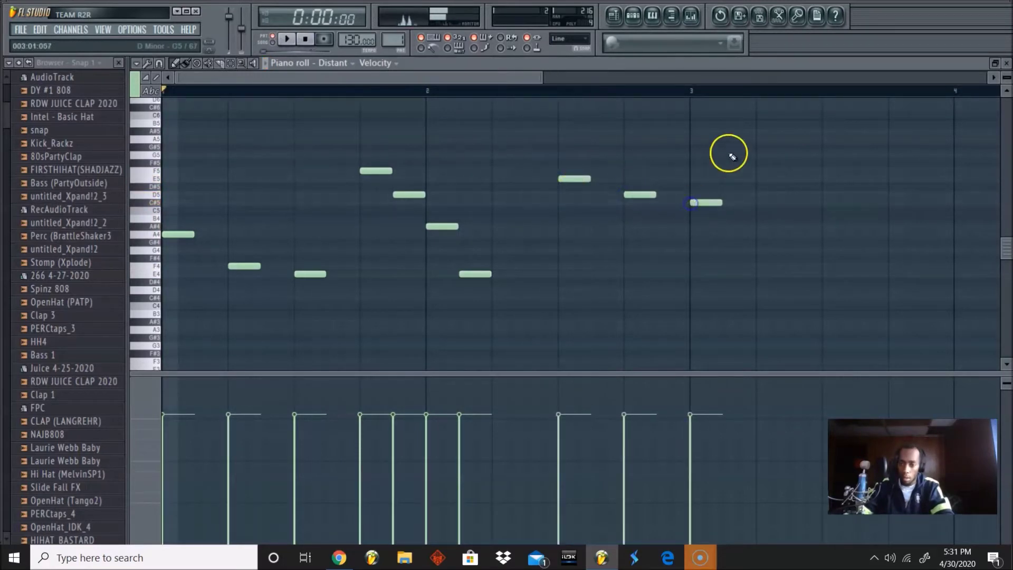
pyautogui.click(760, 243)
pyautogui.rightClick(759, 243)
pyautogui.click(758, 227)
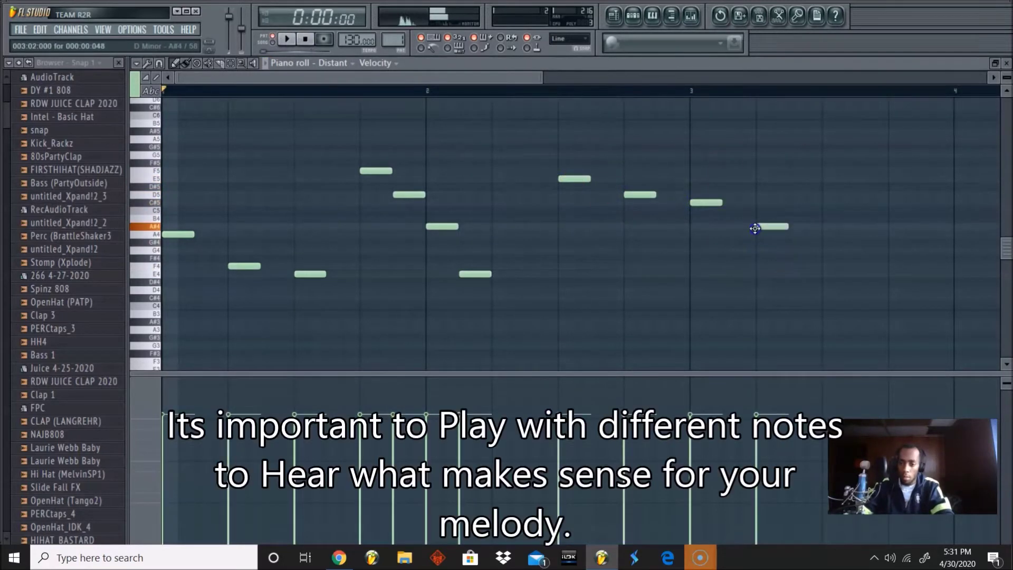
pyautogui.rightClick(755, 228)
pyautogui.click(750, 229)
pyautogui.moveTo(750, 228)
pyautogui.mouseDown()
pyautogui.moveTo(747, 219)
pyautogui.moveTo(771, 240)
pyautogui.moveTo(740, 235)
pyautogui.mouseUp()
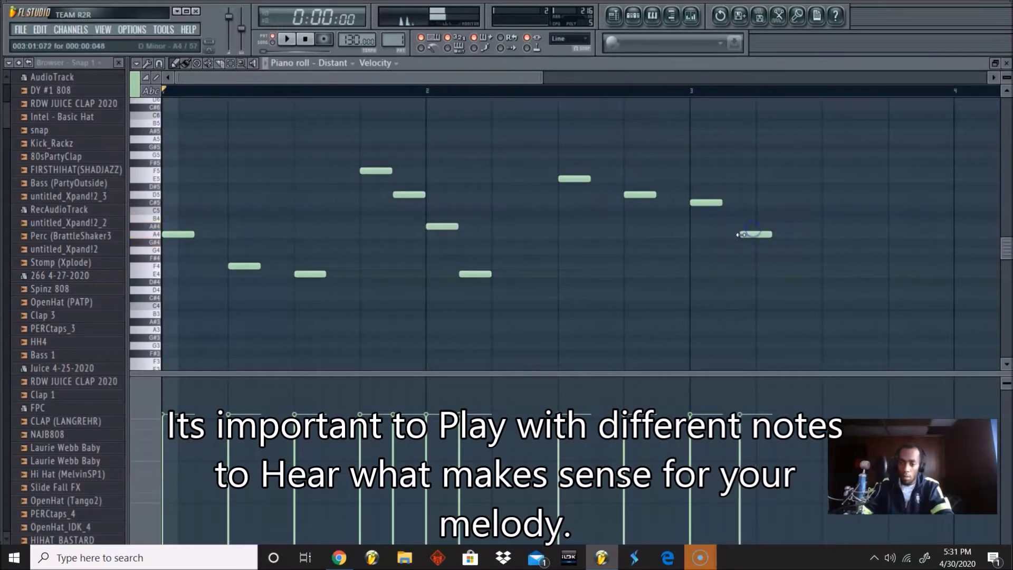
pyautogui.press('space')
pyautogui.moveTo(540, 78); pyautogui.dragTo(779, 78)
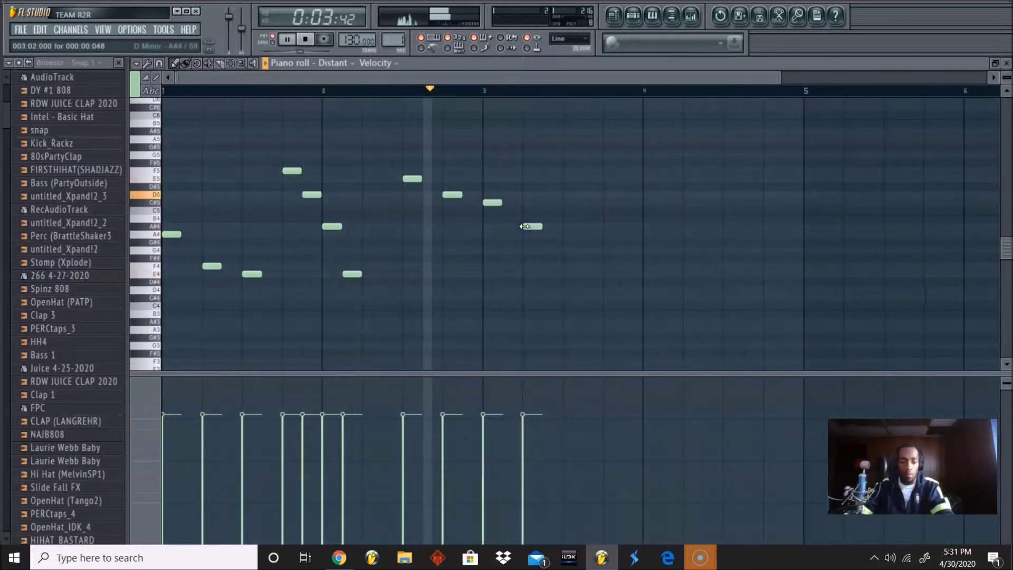
pyautogui.press('space')
# Step: Add two A4 notes in bar 3 and two low C#4 under-notes
pyautogui.click(571, 227)
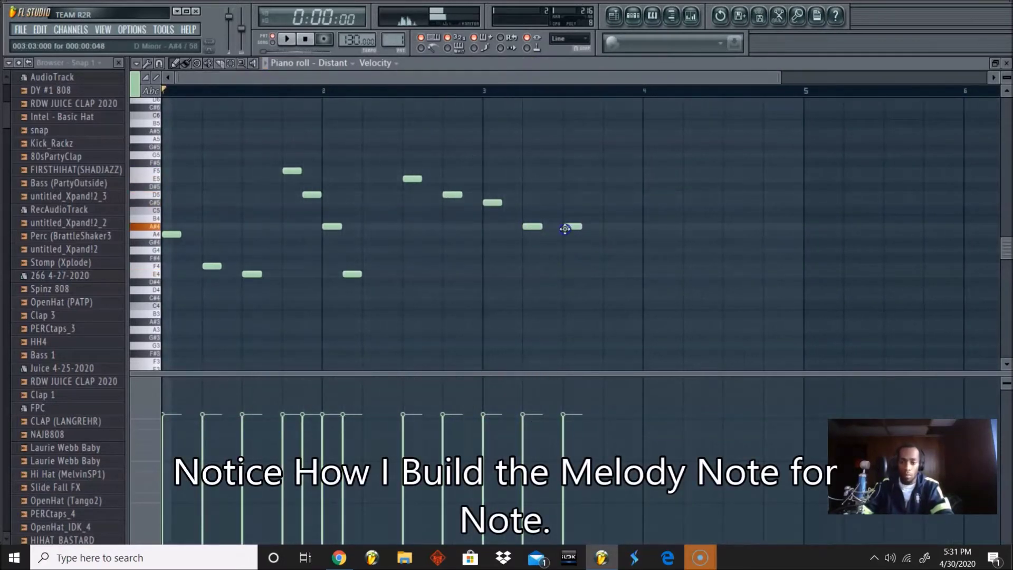
pyautogui.moveTo(564, 228); pyautogui.dragTo(564, 234)
pyautogui.click(601, 234)
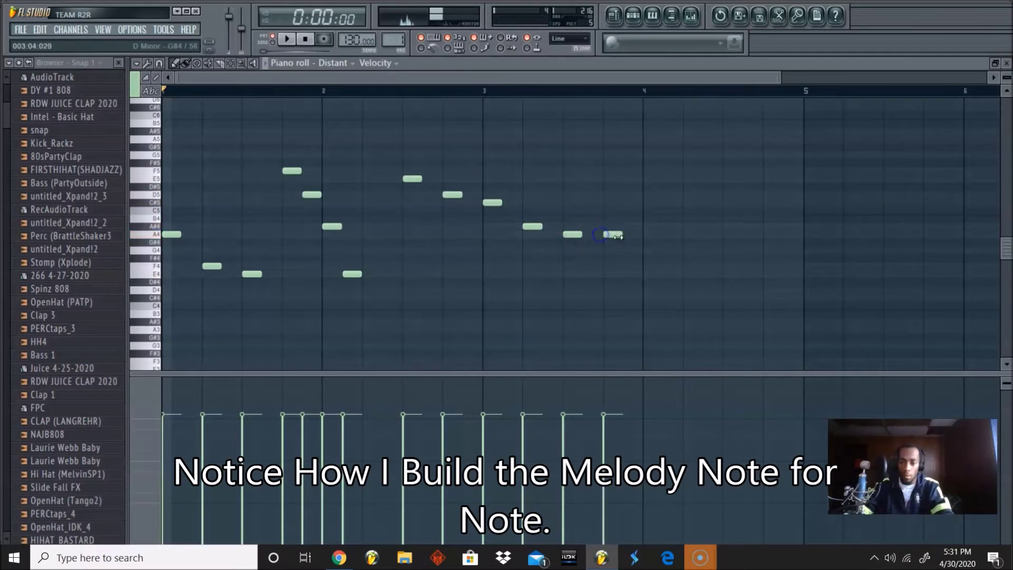
pyautogui.click(486, 297)
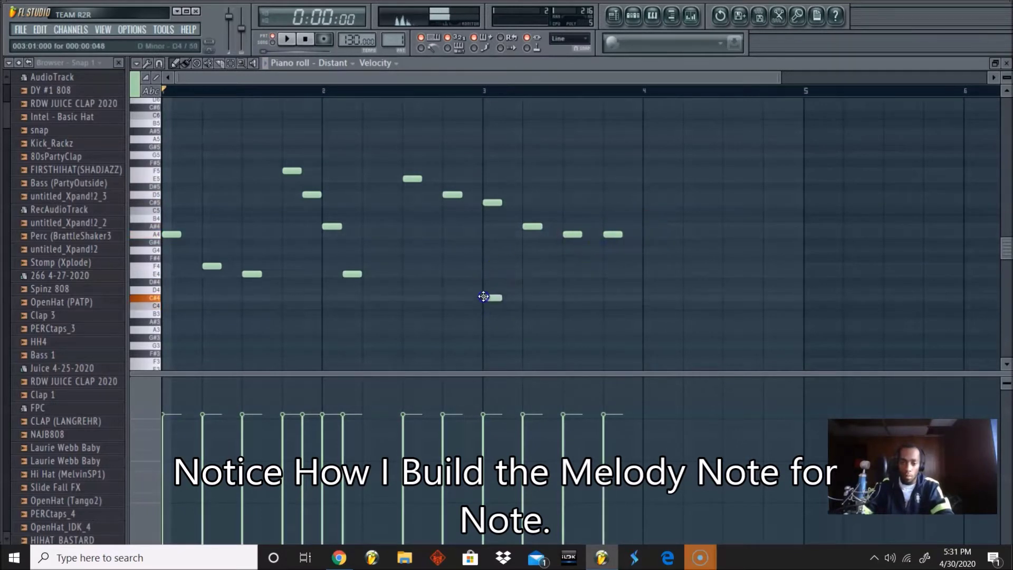
pyautogui.press('space')
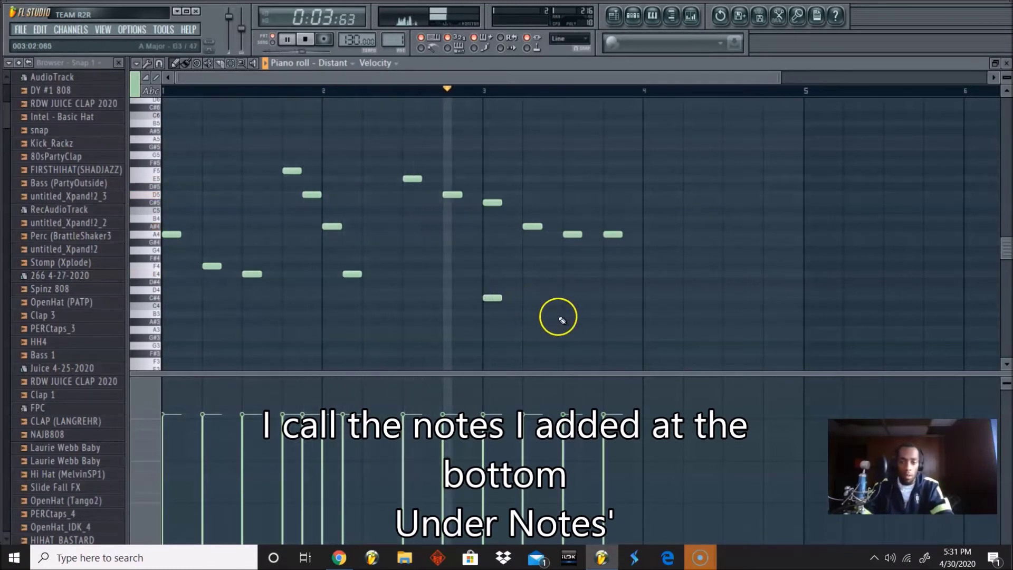
pyautogui.click(611, 297)
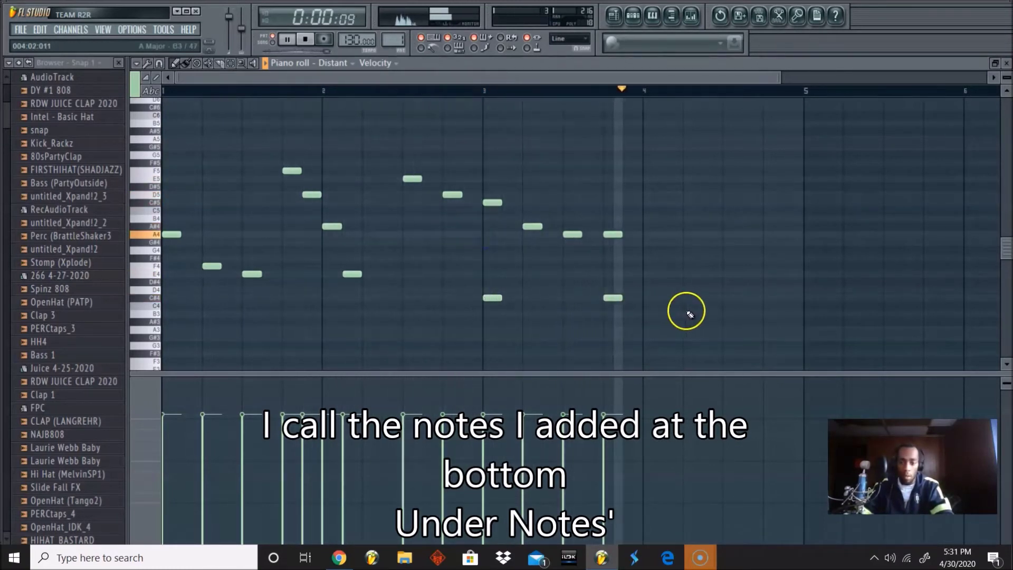
pyautogui.press('space')
# Step: Add a low G#3, an A4 in bar 4, and a final low A3 note
pyautogui.moveTo(692, 312); pyautogui.dragTo(721, 313)
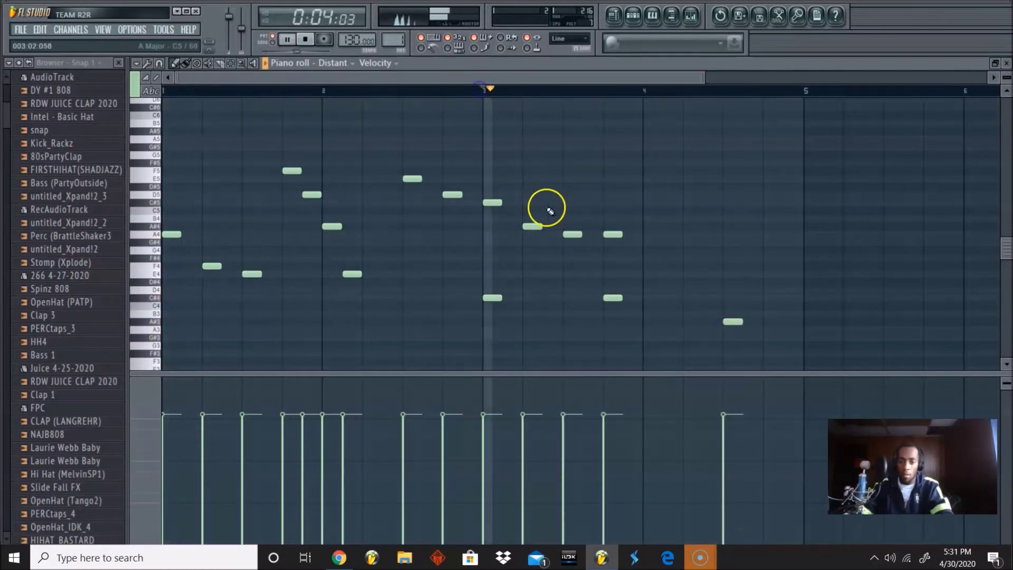
pyautogui.click(685, 234)
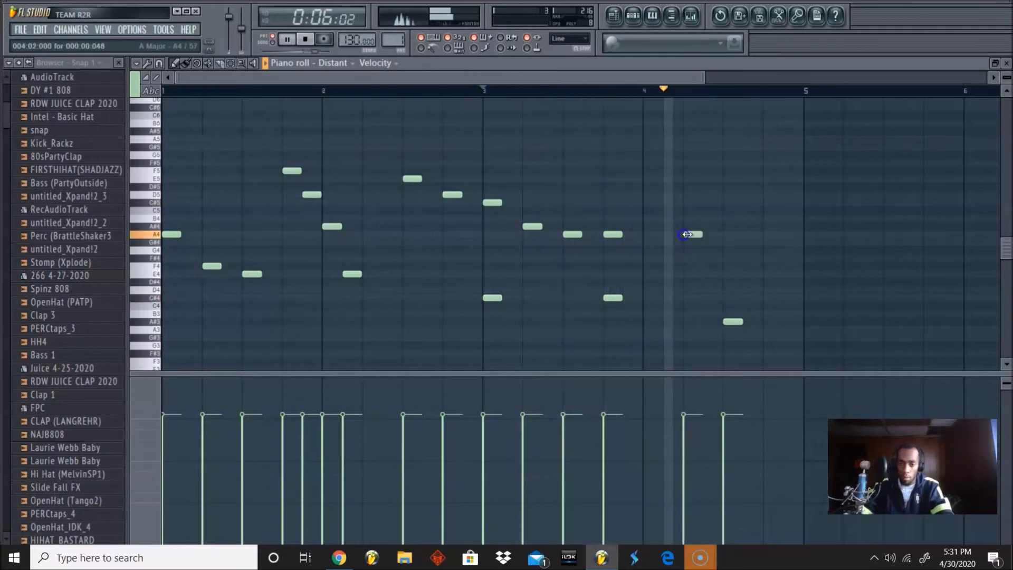
pyautogui.click(762, 296)
pyautogui.press('space')
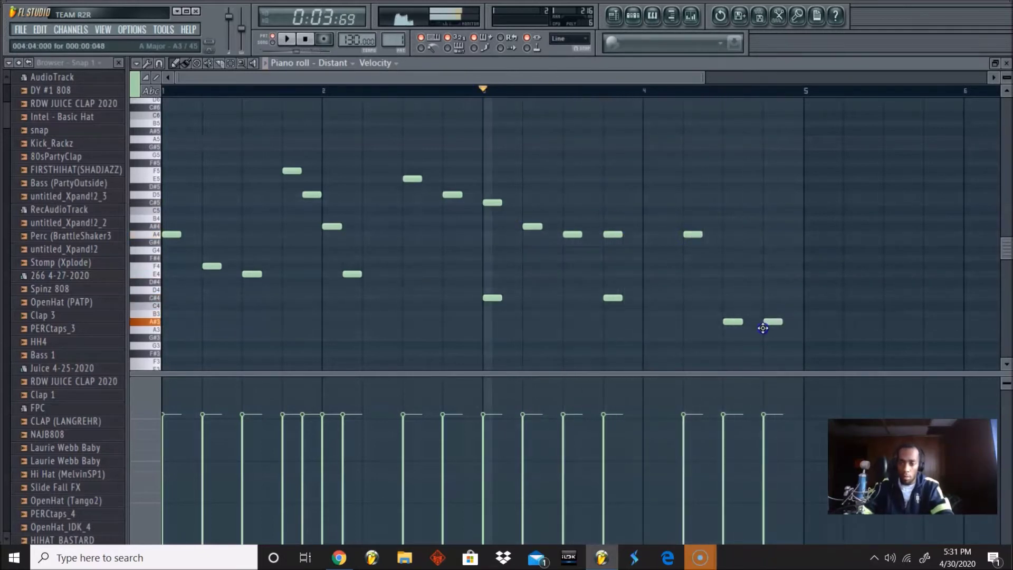
pyautogui.moveTo(759, 341); pyautogui.dragTo(760, 333)
pyautogui.press('space')
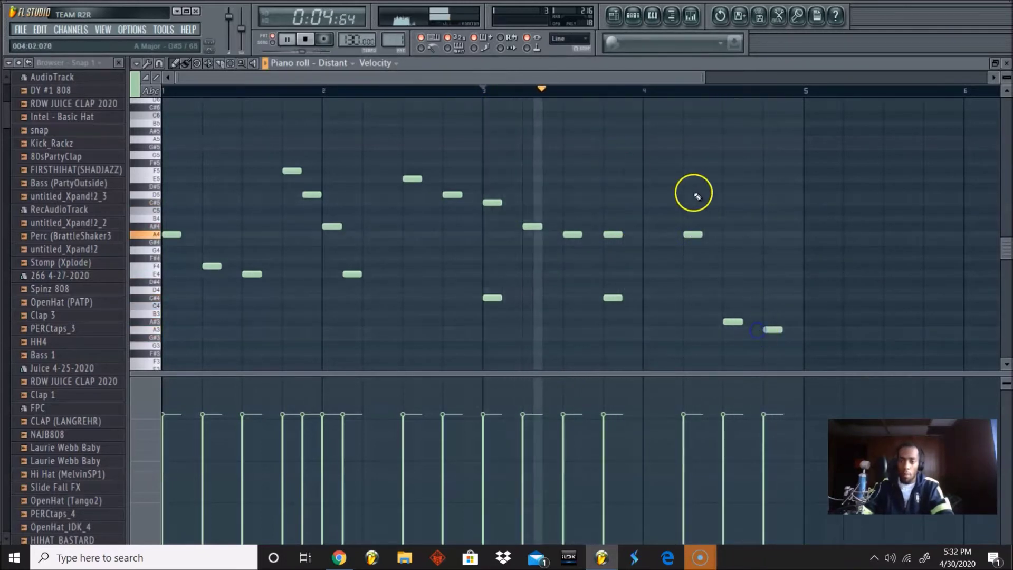
pyautogui.click(298, 26)
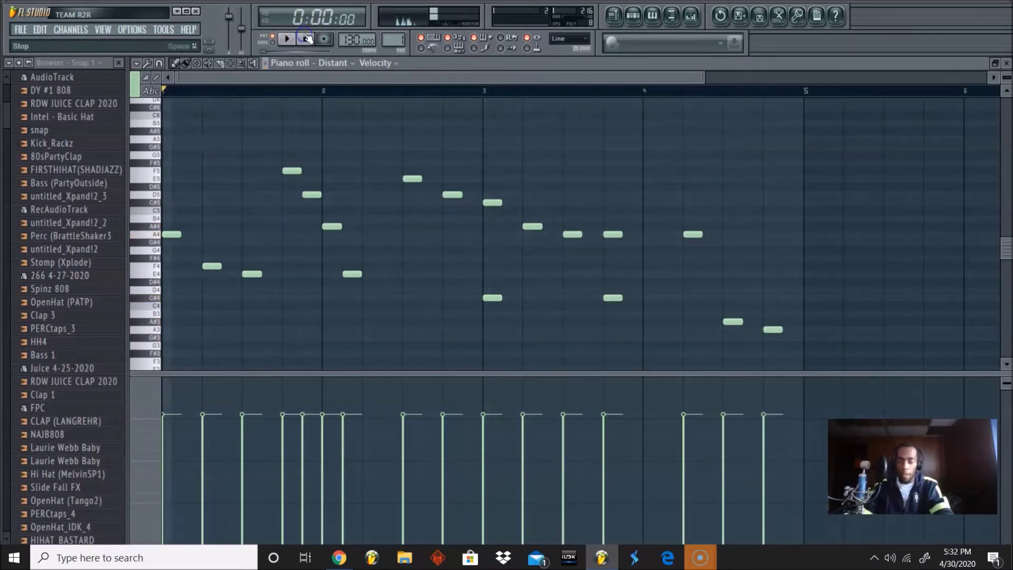
# Step: Raise a low note a semitone, delete the bar-1 A#3, and lift G#3 to A3
pyautogui.press('space')
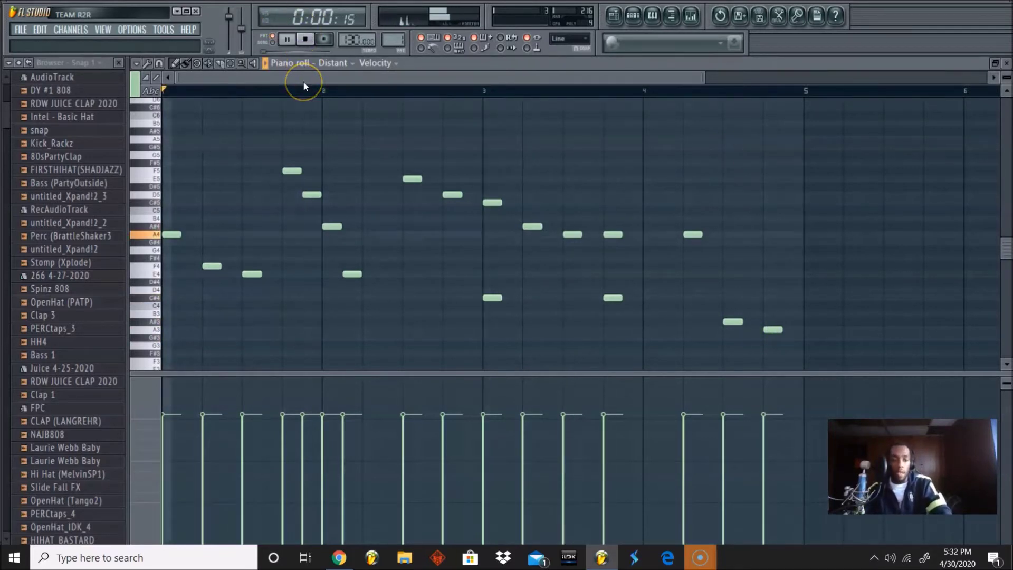
pyautogui.click(634, 18)
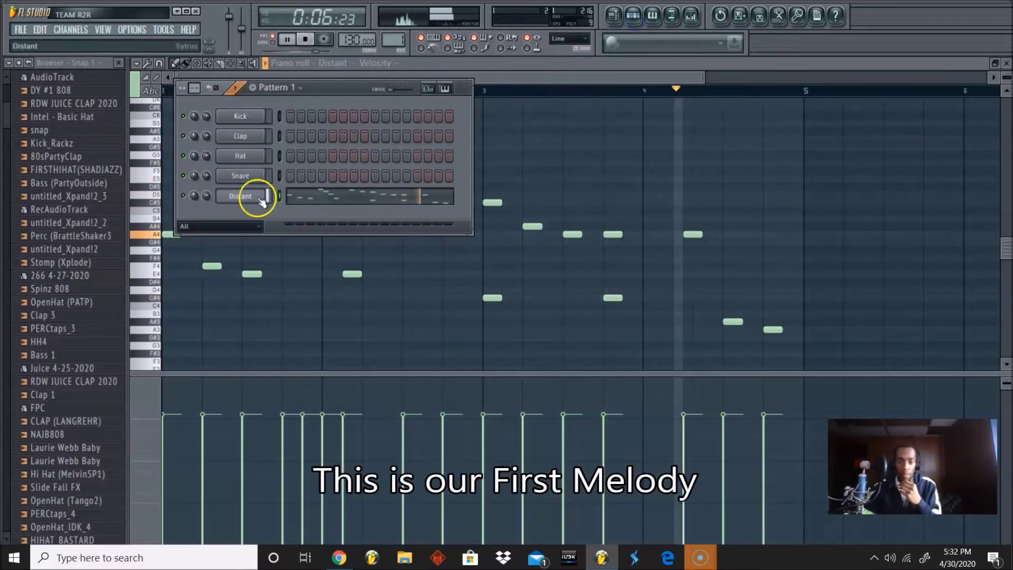
pyautogui.press('F6')
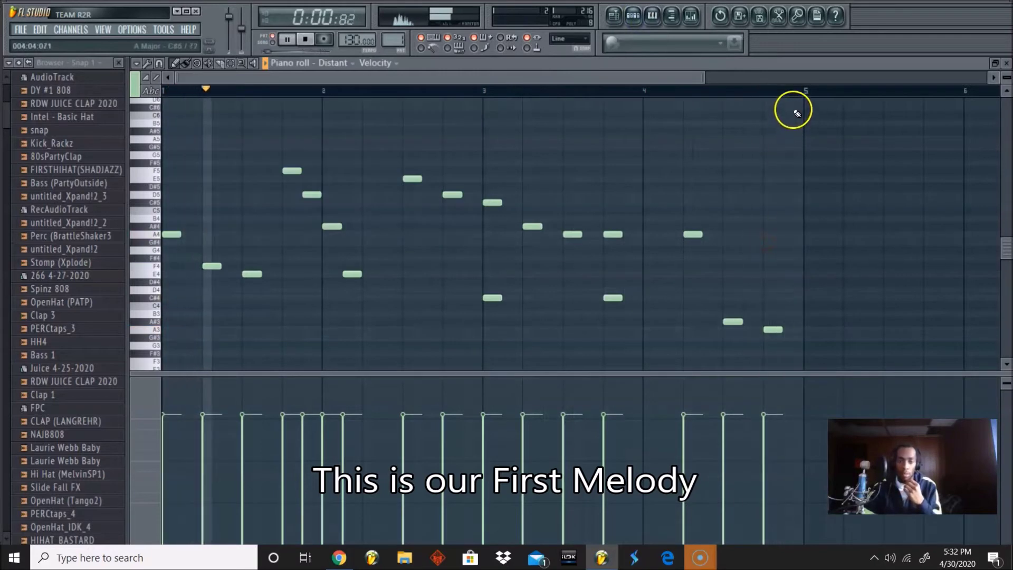
pyautogui.press('space')
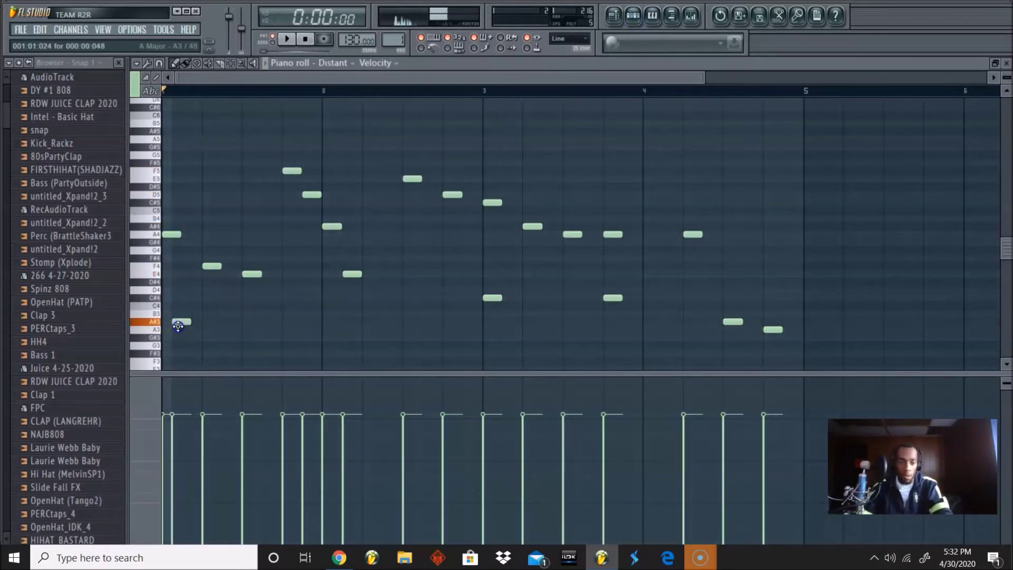
pyautogui.moveTo(189, 286); pyautogui.dragTo(189, 275)
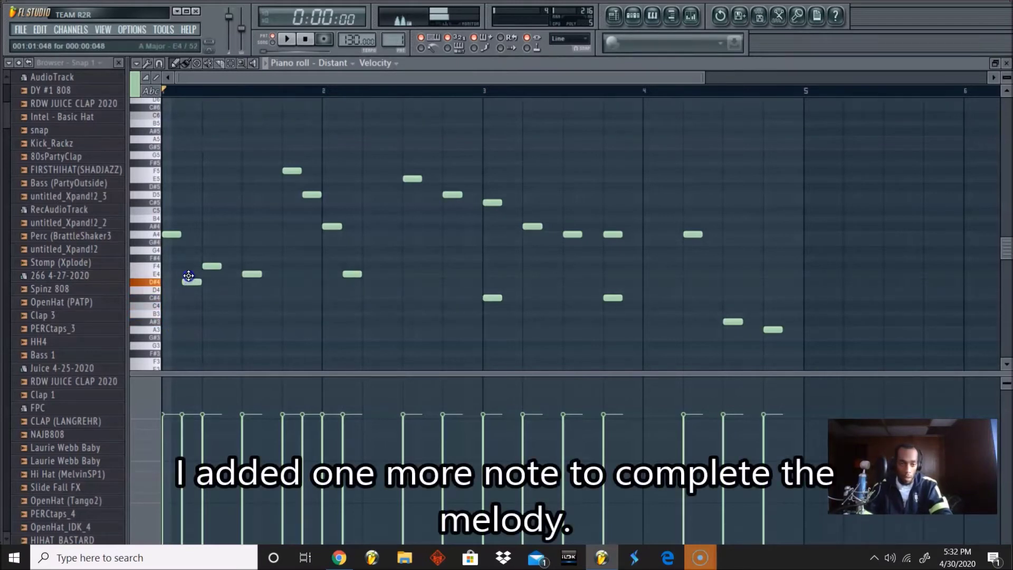
pyautogui.click(304, 39)
pyautogui.rightClick(193, 323)
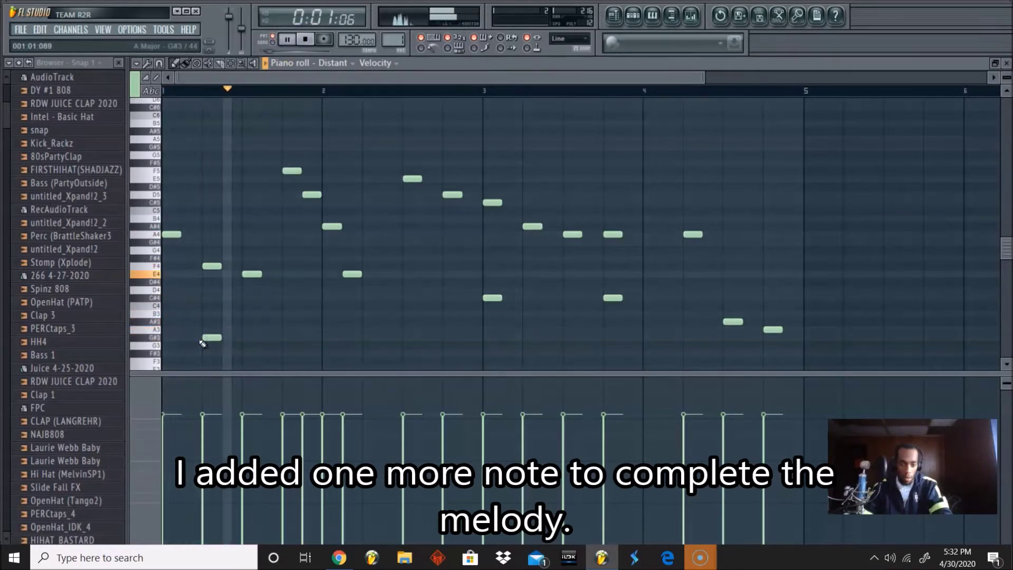
pyautogui.moveTo(204, 337); pyautogui.dragTo(205, 330)
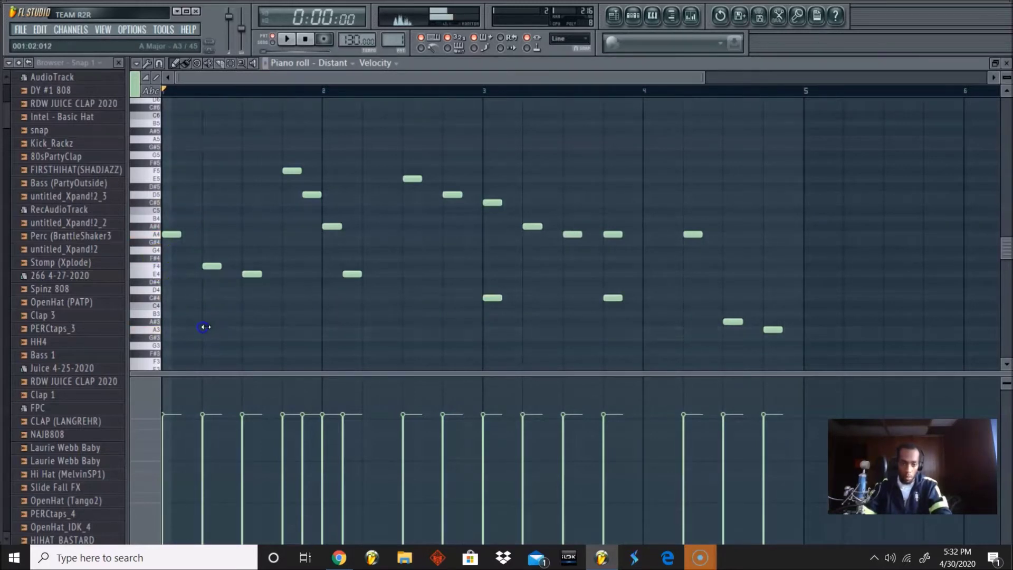
# Step: Audition low under-notes in bar 1, deleting the unwanted D3 and A2 notes
pyautogui.scroll(-3, 208, 364)
pyautogui.click(209, 351)
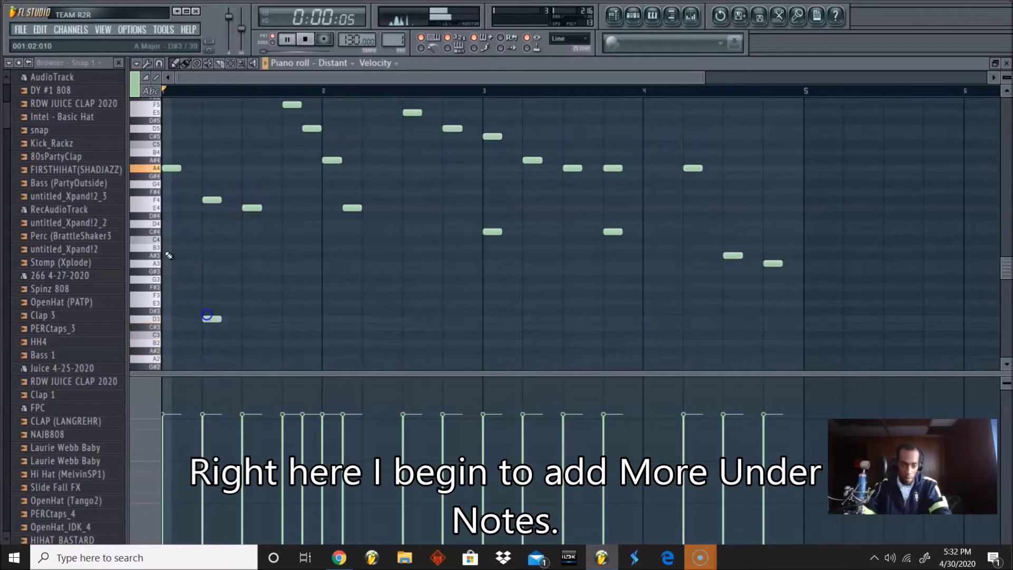
pyautogui.press('space')
pyautogui.rightClick(220, 321)
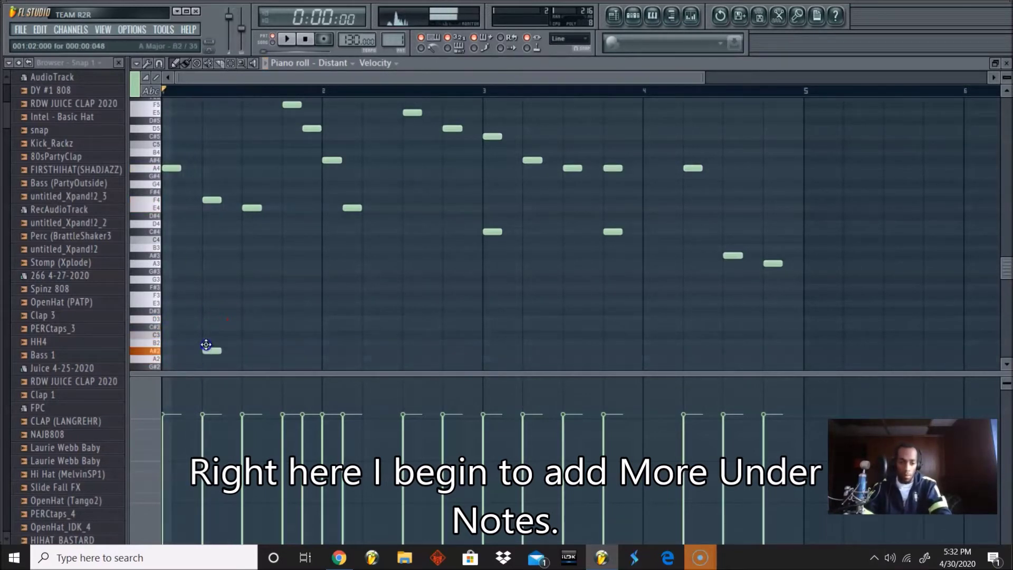
pyautogui.rightClick(216, 358)
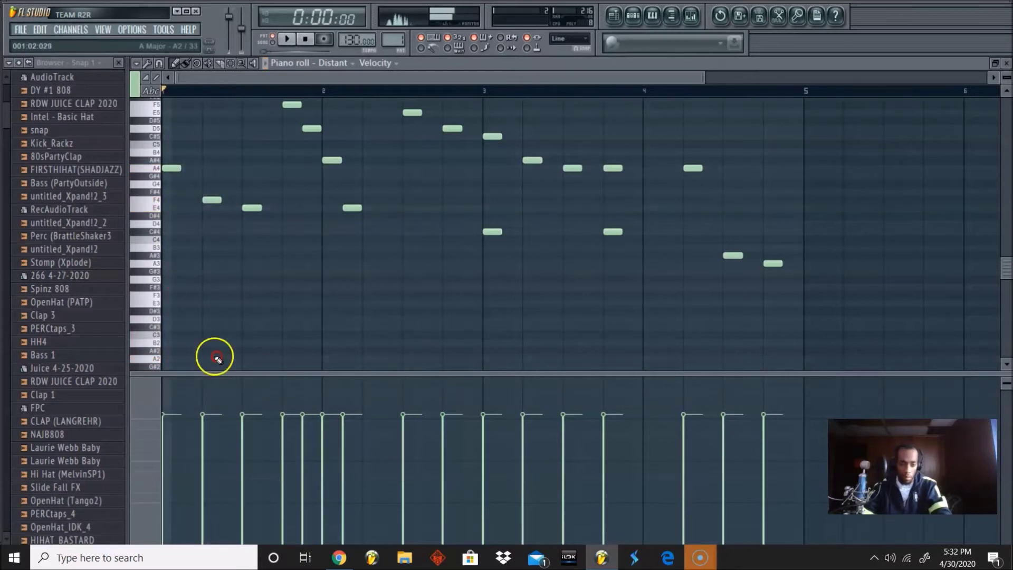
pyautogui.click(212, 359)
pyautogui.press('space')
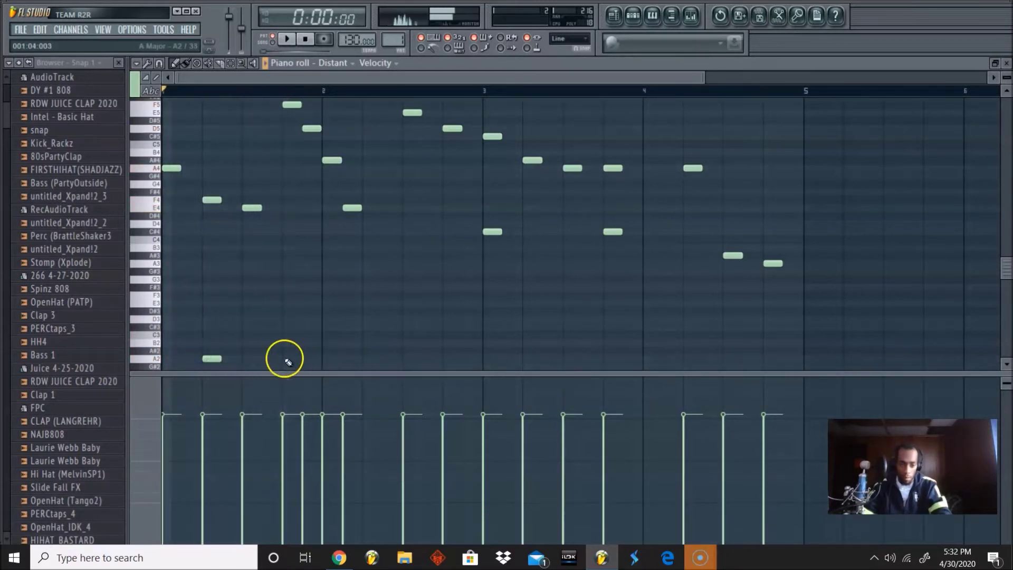
pyautogui.rightClick(213, 353)
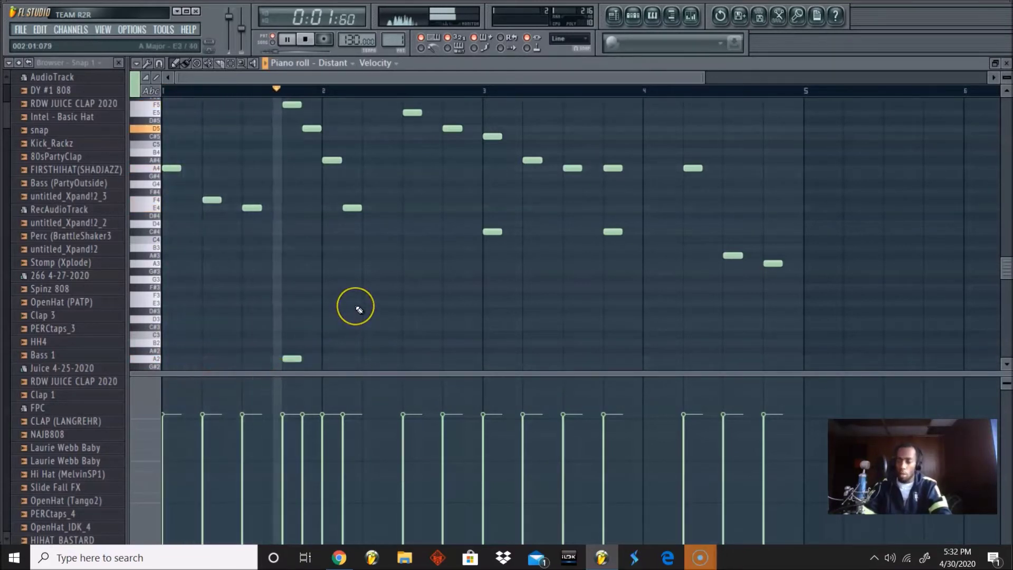
# Step: Discard a trial G3 in bar 2 and move the E3 note onto bar 4
pyautogui.click(409, 279)
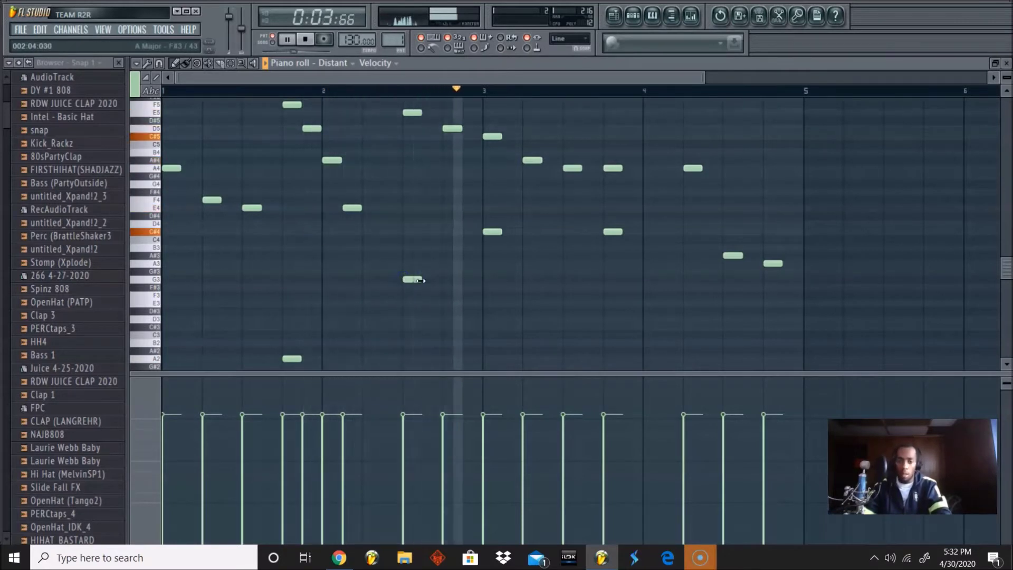
pyautogui.rightClick(419, 280)
pyautogui.press('space')
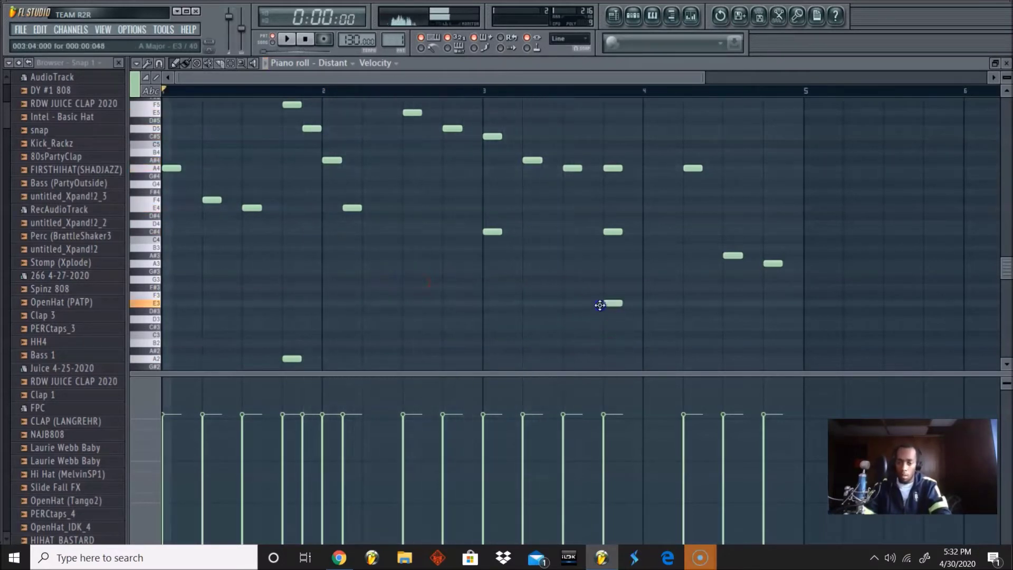
pyautogui.press('space')
pyautogui.moveTo(595, 308); pyautogui.dragTo(635, 308)
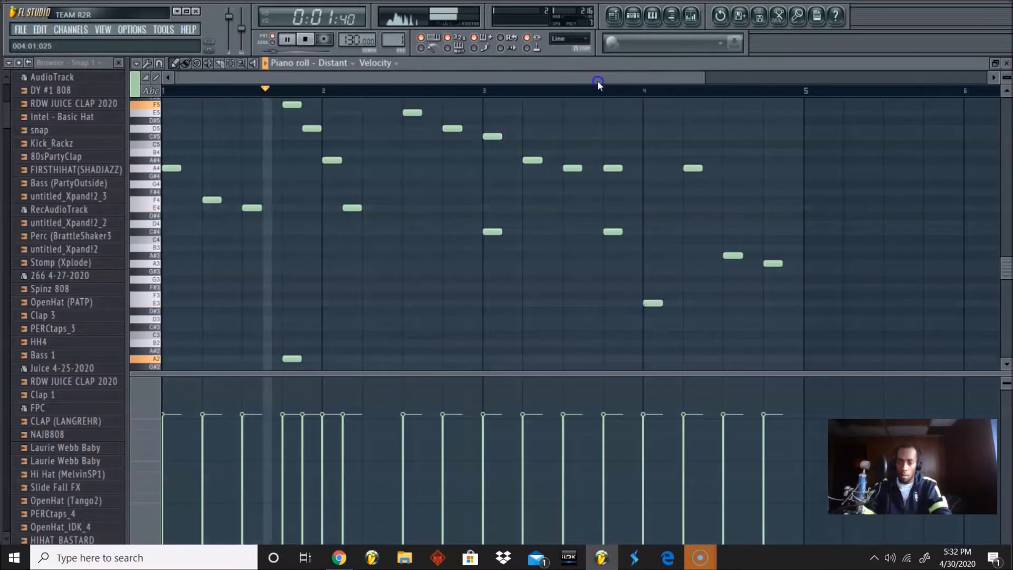
# Step: Add a low note near bar 4, nudge the G3 earlier, and remove the extra note
pyautogui.scroll(1, 606, 101)
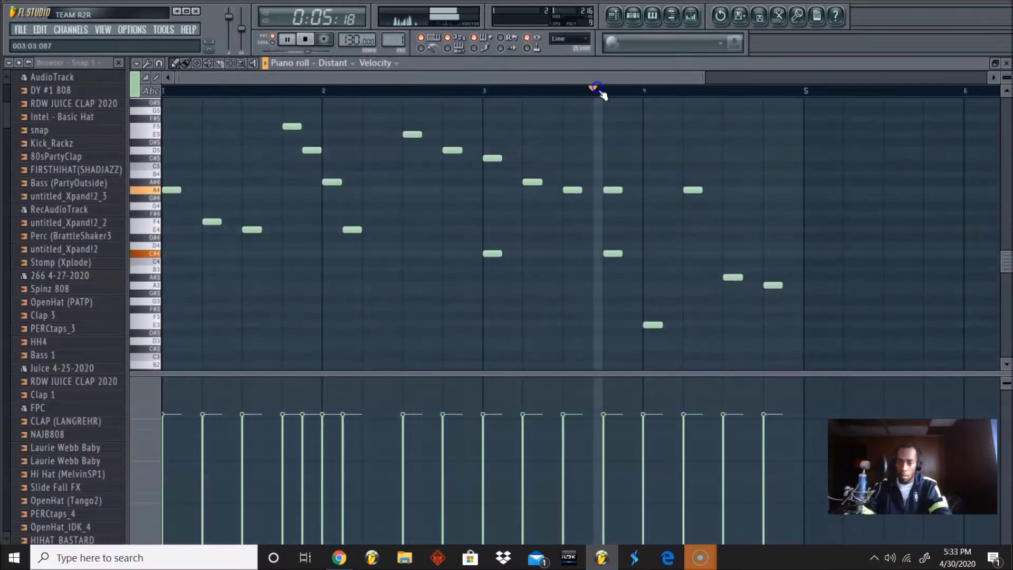
pyautogui.click(685, 371)
pyautogui.press('space')
pyautogui.click(734, 253)
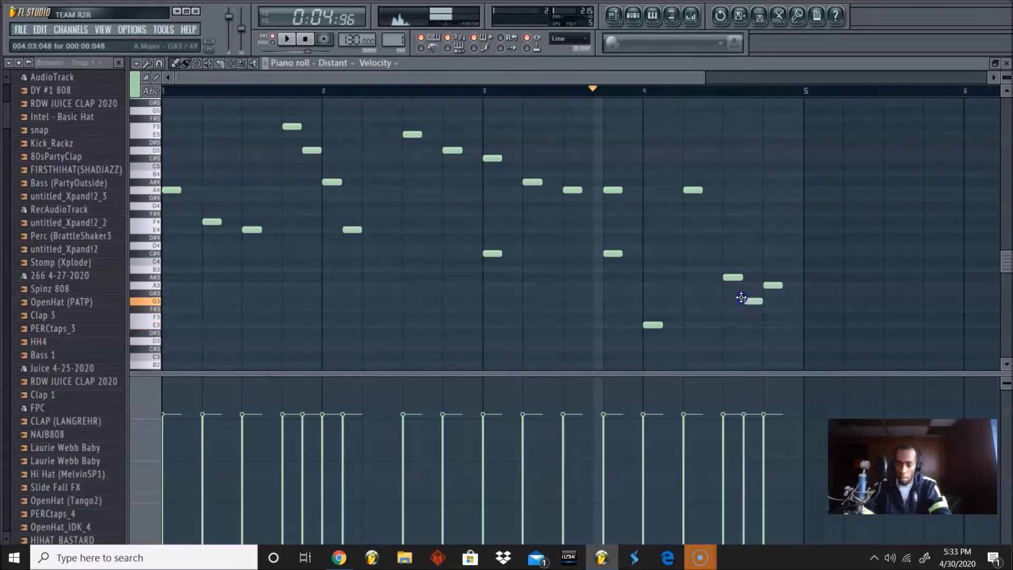
pyautogui.press('space')
pyautogui.moveTo(752, 298); pyautogui.dragTo(770, 299)
pyautogui.rightClick(772, 285)
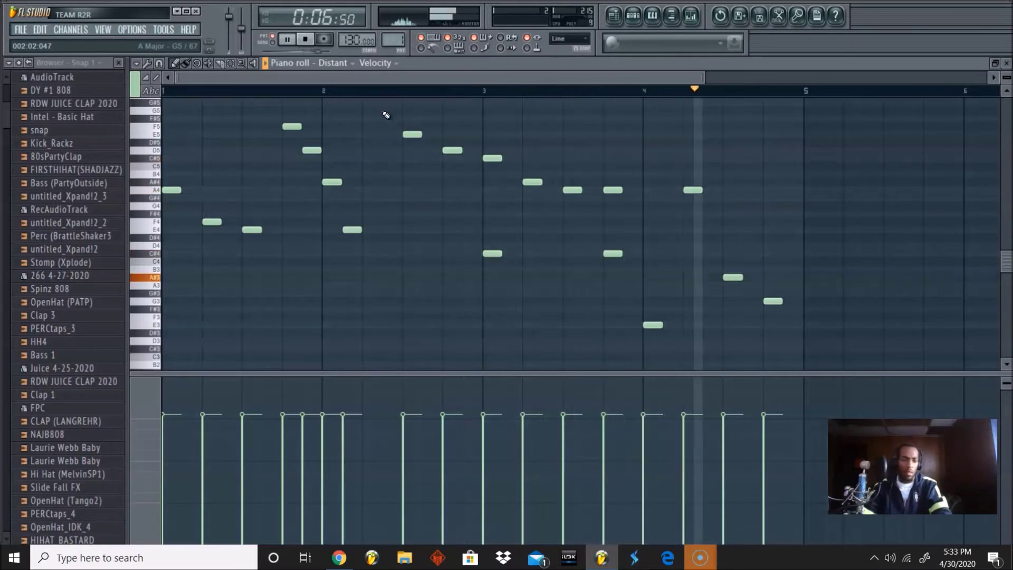
pyautogui.press('space')
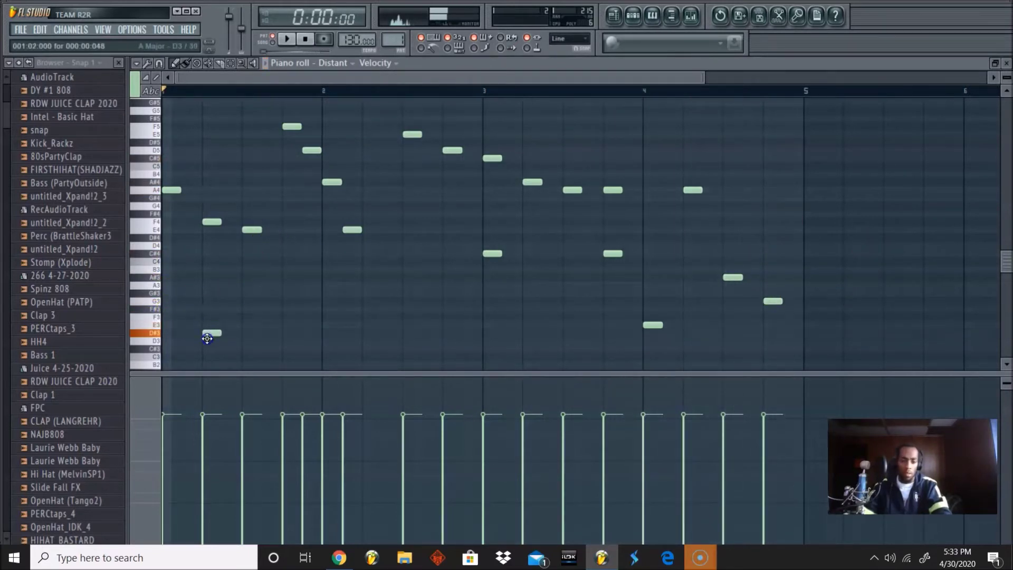
# Step: Play the Distant melody and reopen the Distant channel's Sytrus window
pyautogui.click(287, 38)
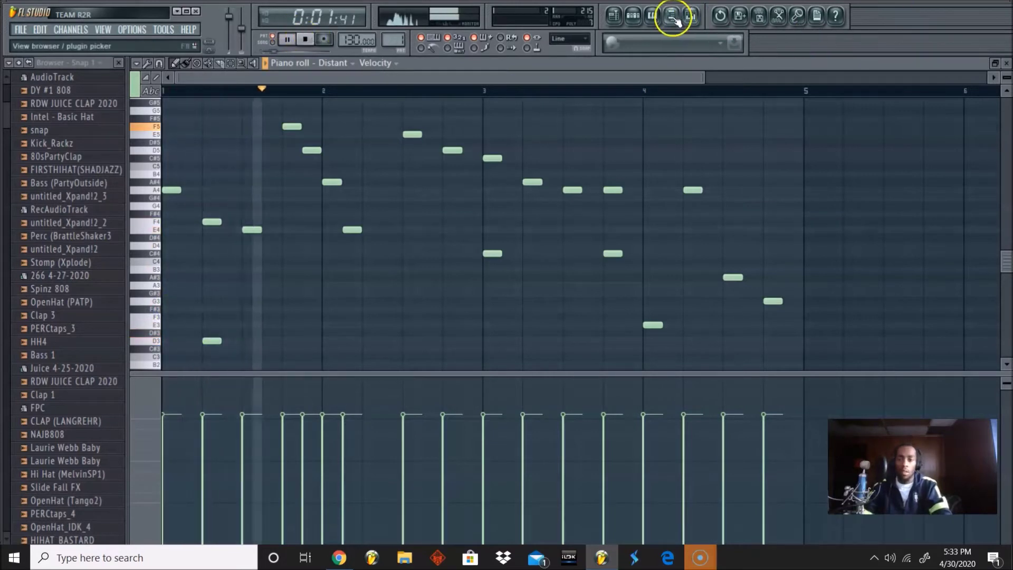
pyautogui.click(633, 18)
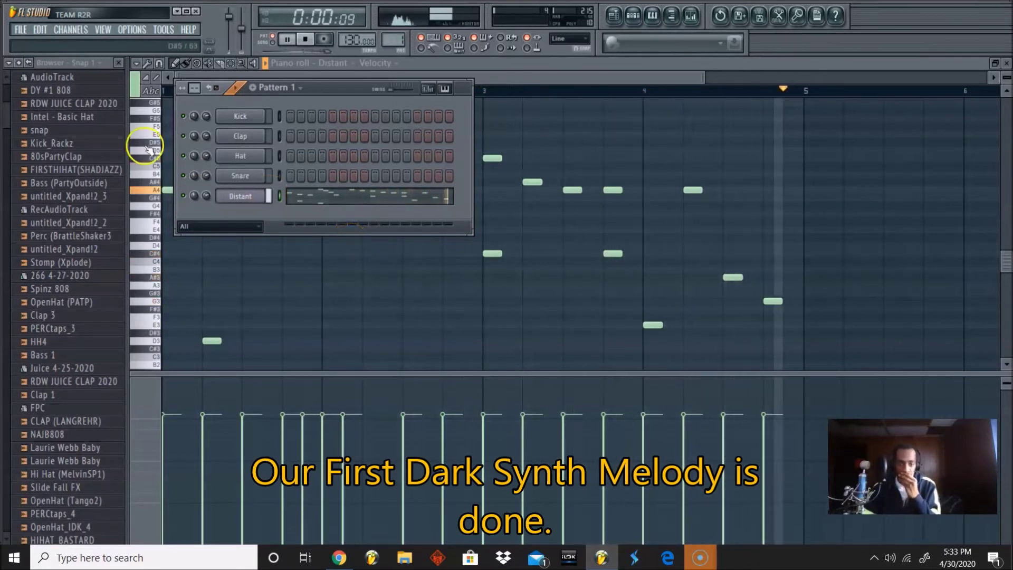
pyautogui.click(244, 197)
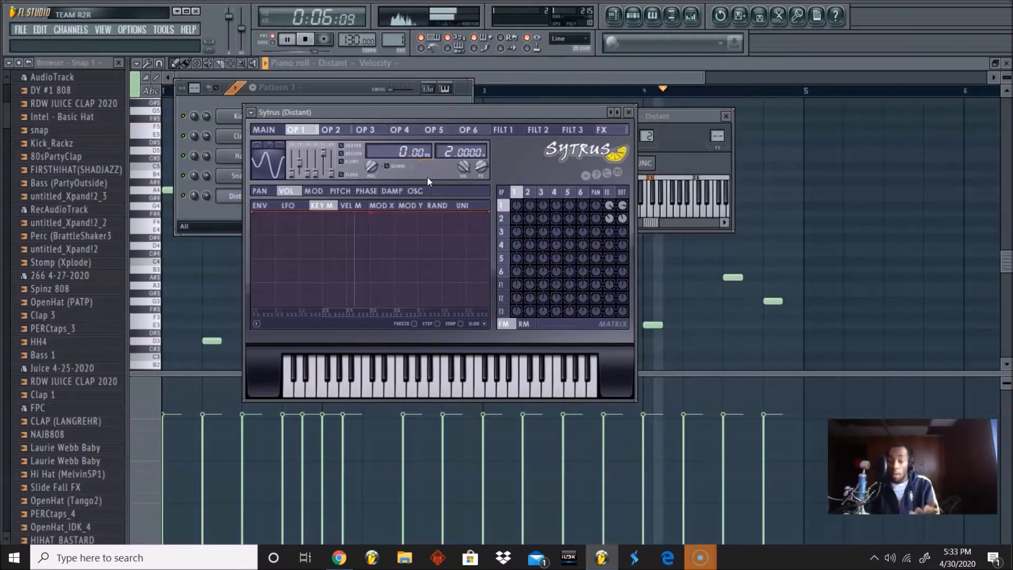
# Step: Assign the Distant channel a free mixer track, insert 5
pyautogui.click(335, 94)
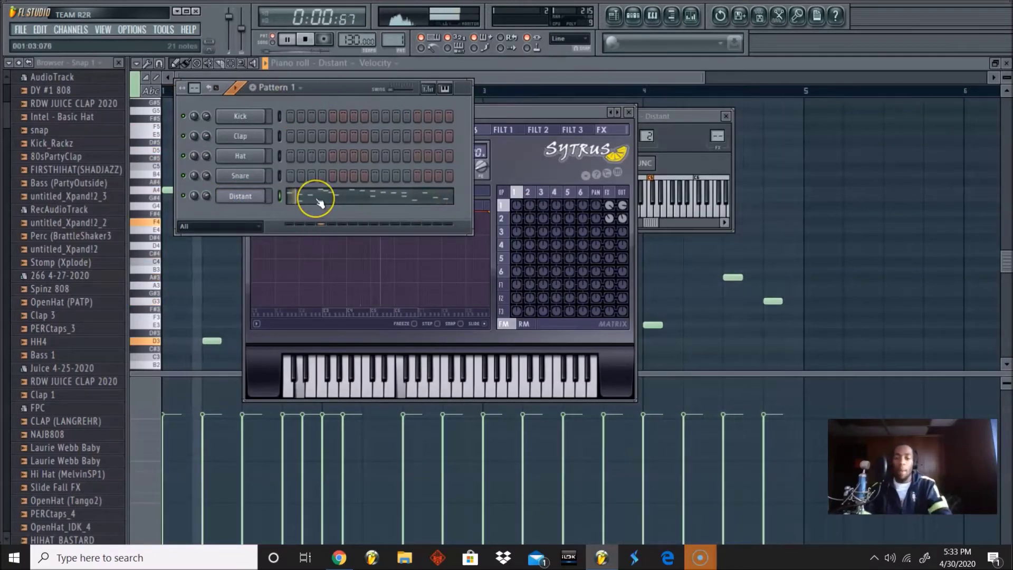
pyautogui.click(254, 194)
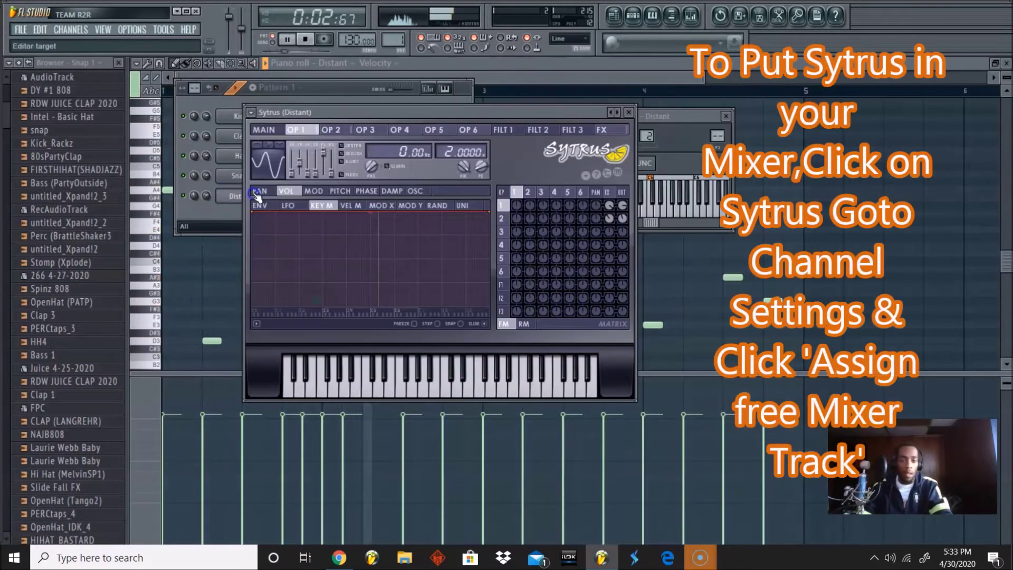
pyautogui.rightClick(647, 136)
pyautogui.click(601, 151)
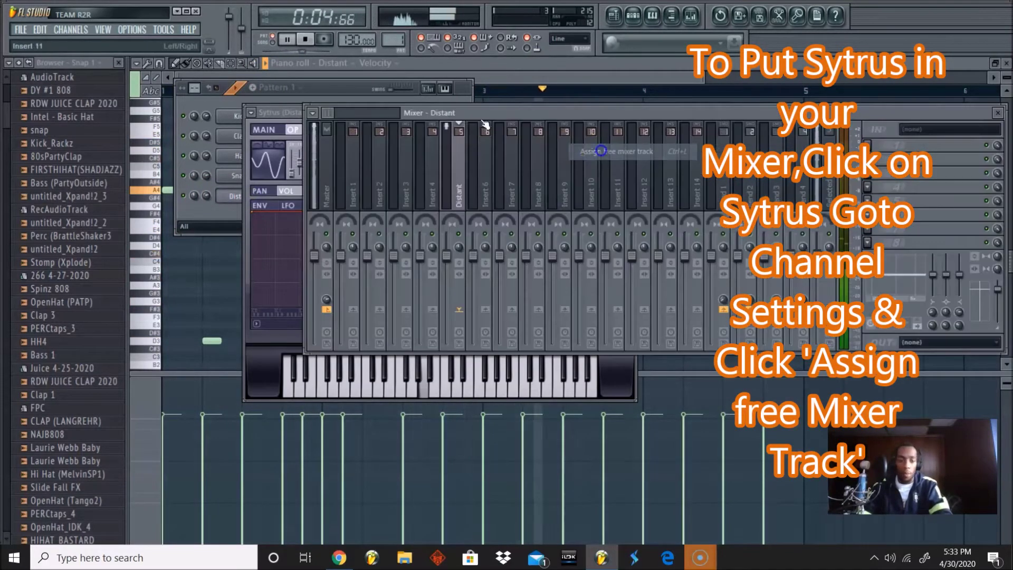
# Step: Clone the Distant channel with Alt+C, creating Distant #2
pyautogui.click(346, 92)
pyautogui.click(248, 198)
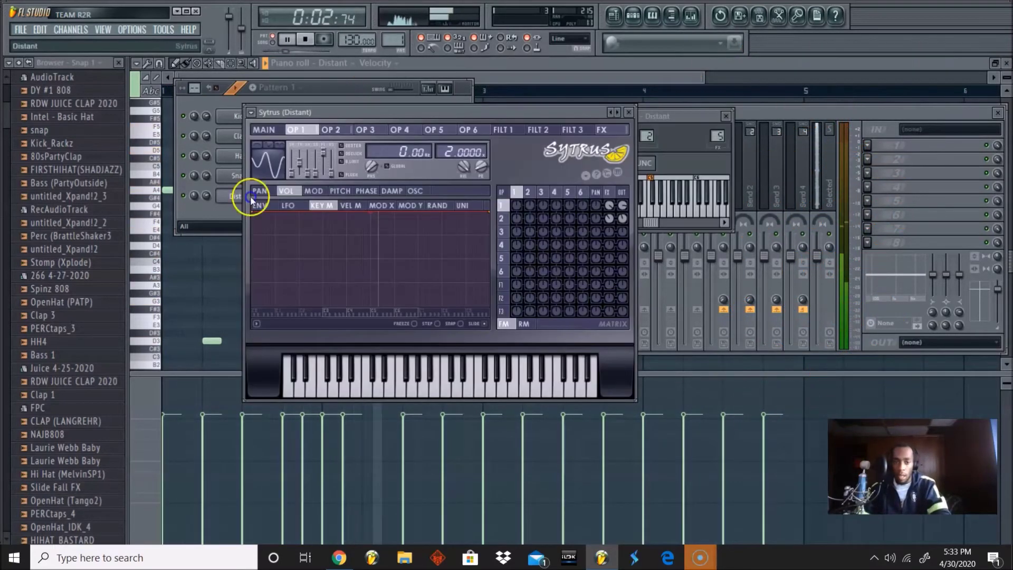
pyautogui.click(653, 127)
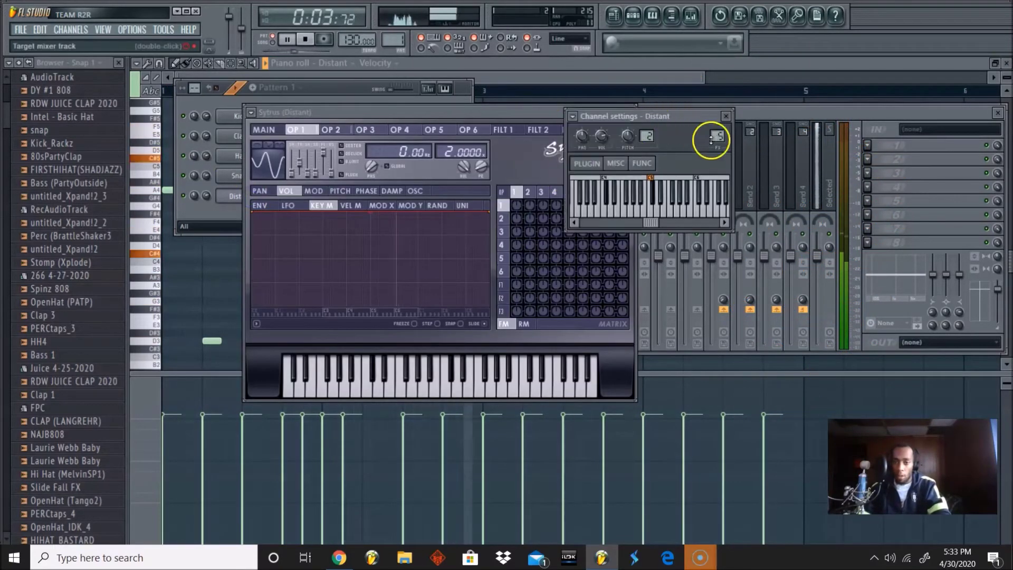
pyautogui.click(446, 90)
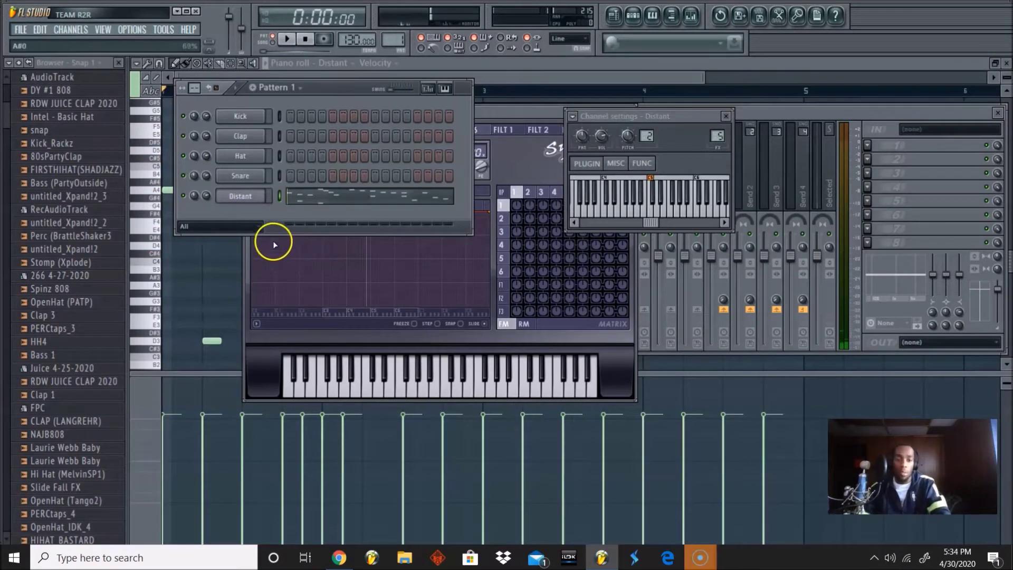
pyautogui.hotkey('alt', 'c')
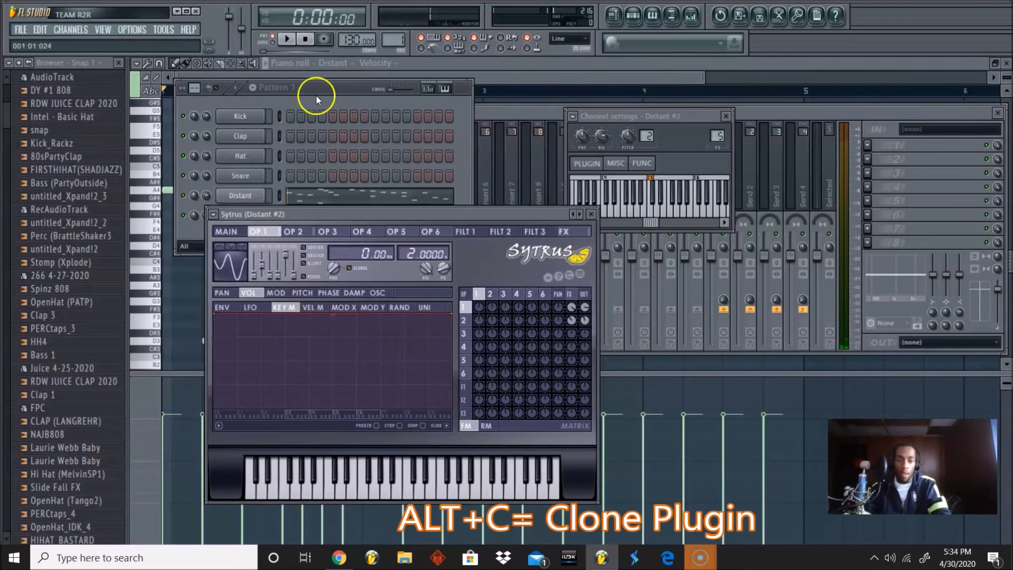
# Step: Route the Distant #2 channel to mixer insert 6 with Ctrl+L
pyautogui.click(333, 87)
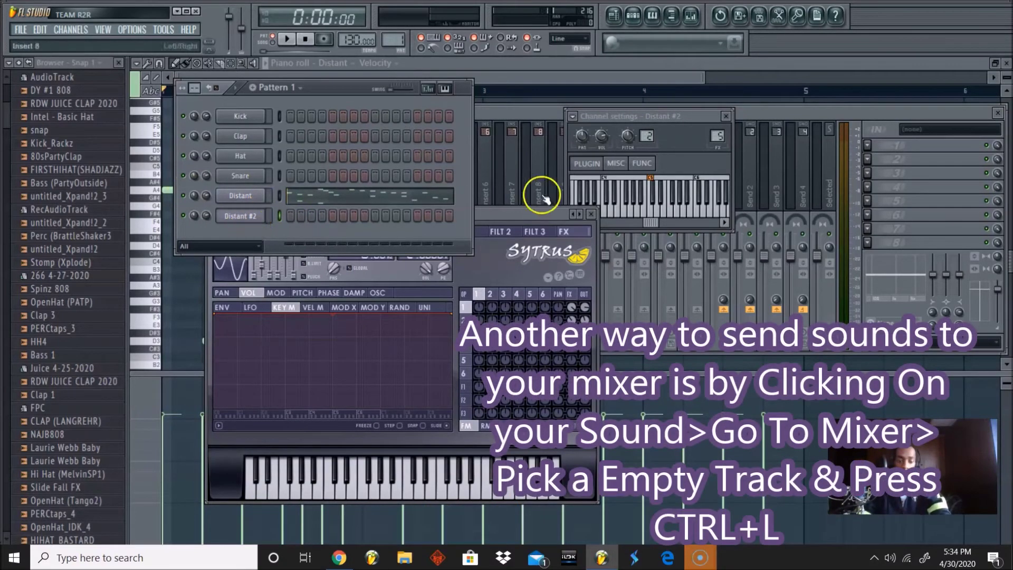
pyautogui.click(504, 115)
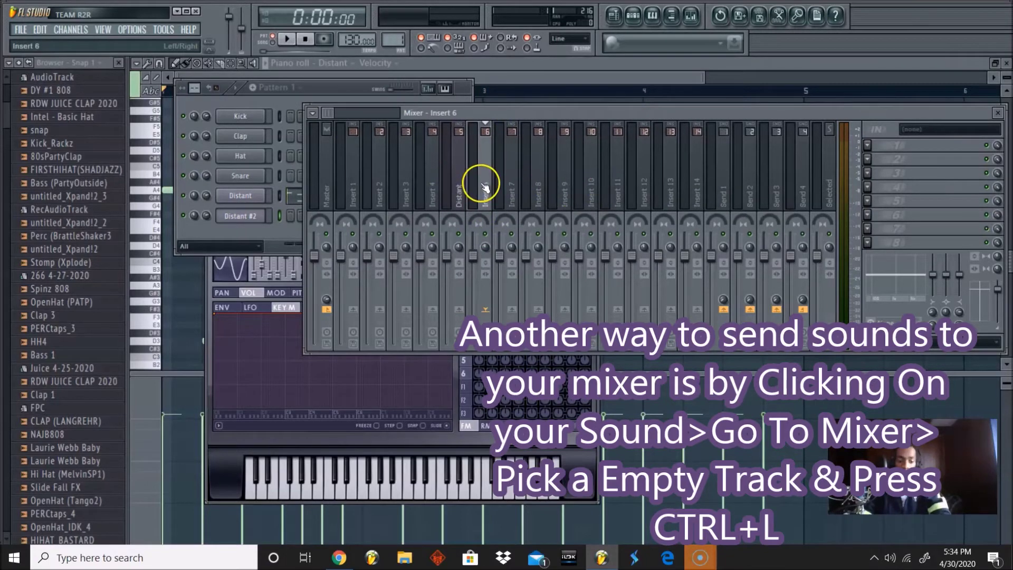
pyautogui.hotkey('ctrl', 'l')
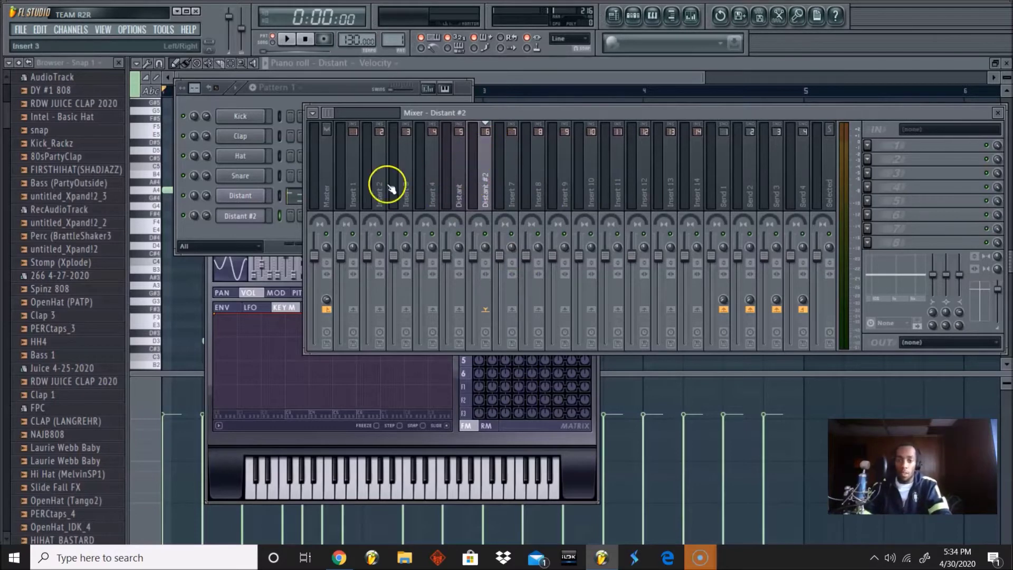
# Step: Inspect the Distant #2 Sytrus and channel settings, then close them back to the Channel Rack
pyautogui.rightClick(263, 221)
pyautogui.click(240, 215)
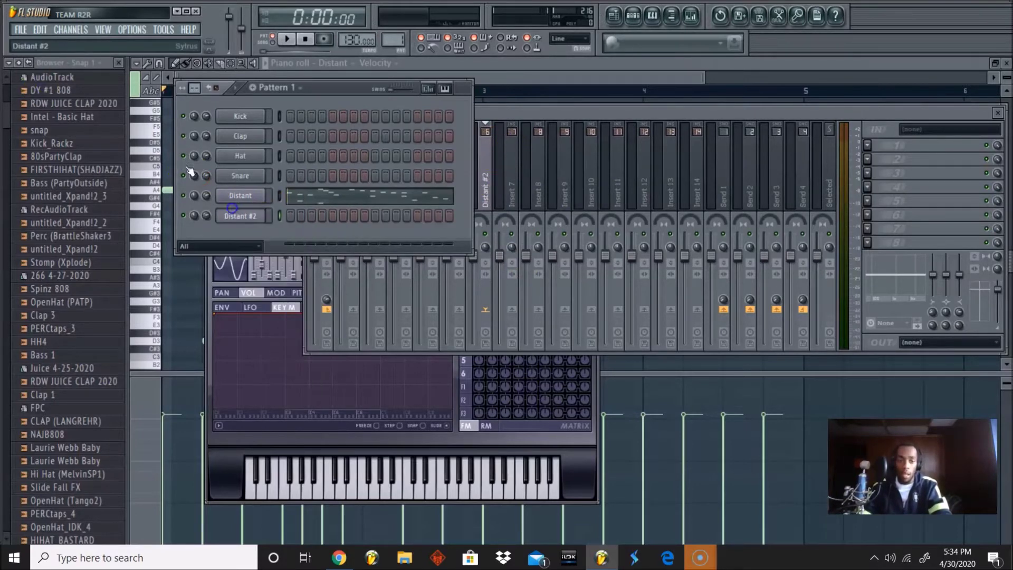
pyautogui.click(240, 216)
pyautogui.click(573, 117)
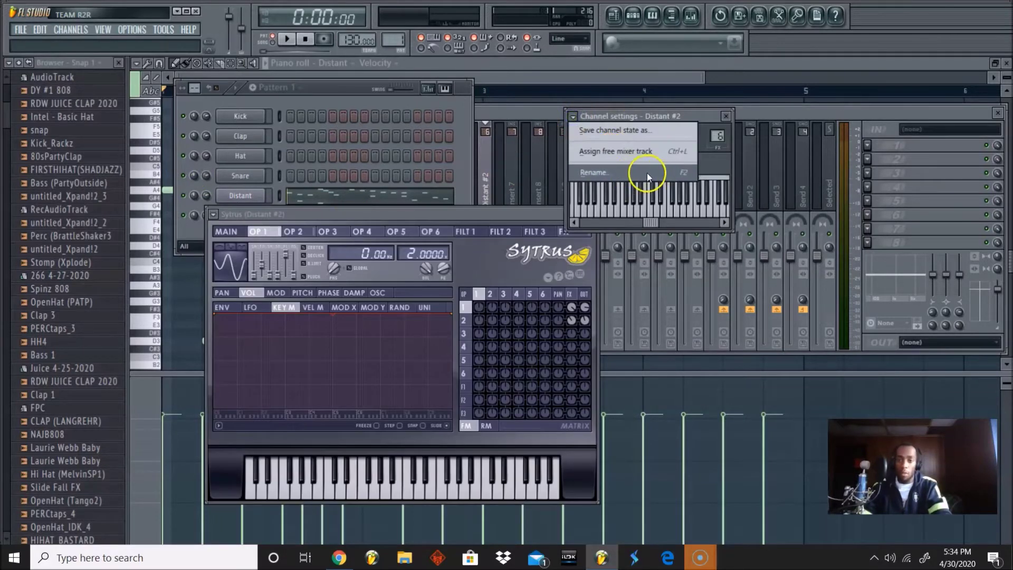
pyautogui.click(524, 120)
pyautogui.click(385, 197)
pyautogui.click(239, 115)
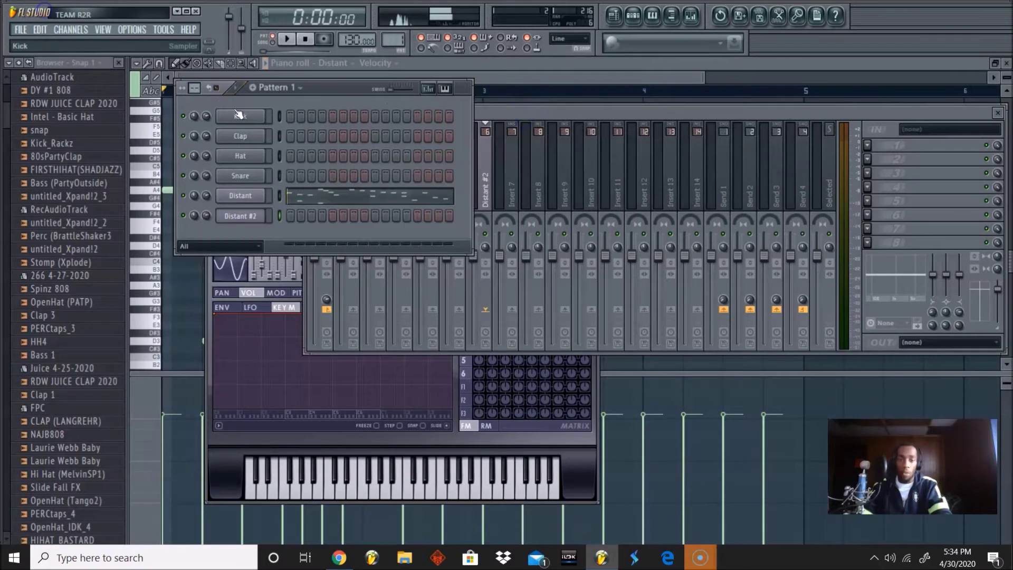
# Step: Open Distant #2 in the piano roll and place an E6 note at the start of bar 2
pyautogui.rightClick(235, 217)
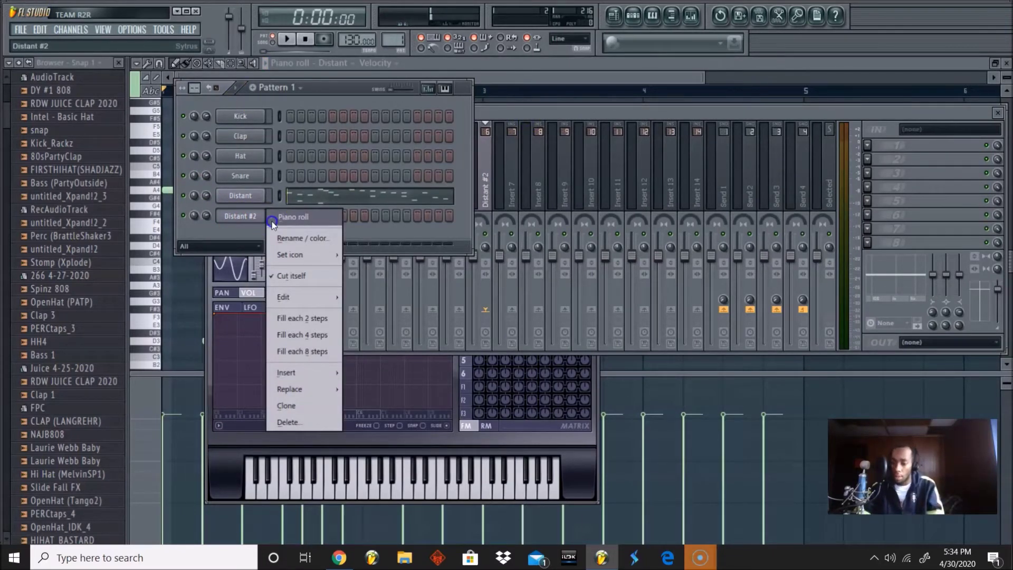
pyautogui.click(293, 217)
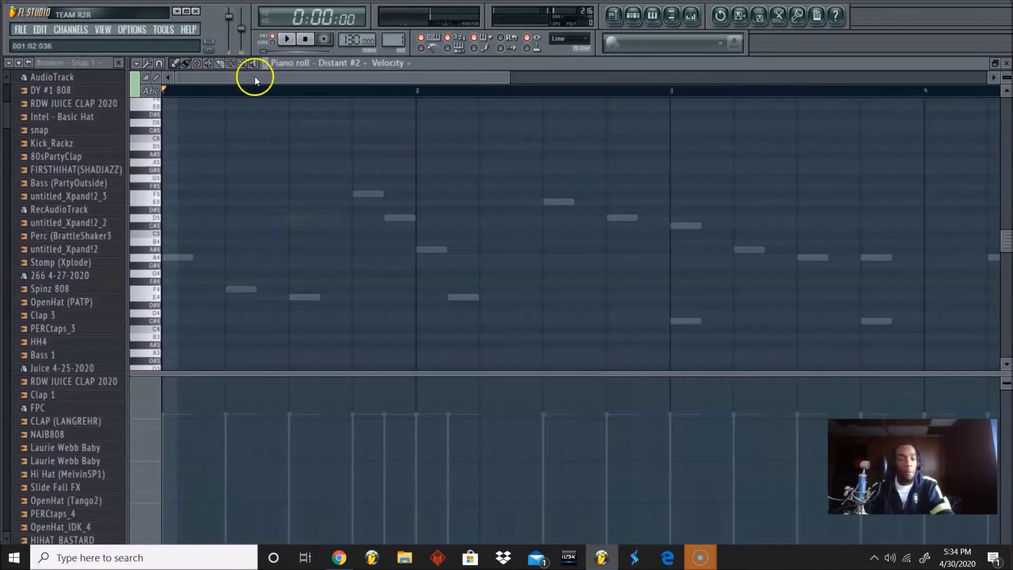
pyautogui.scroll(-2, 254, 75)
pyautogui.scroll(3, 197, 112)
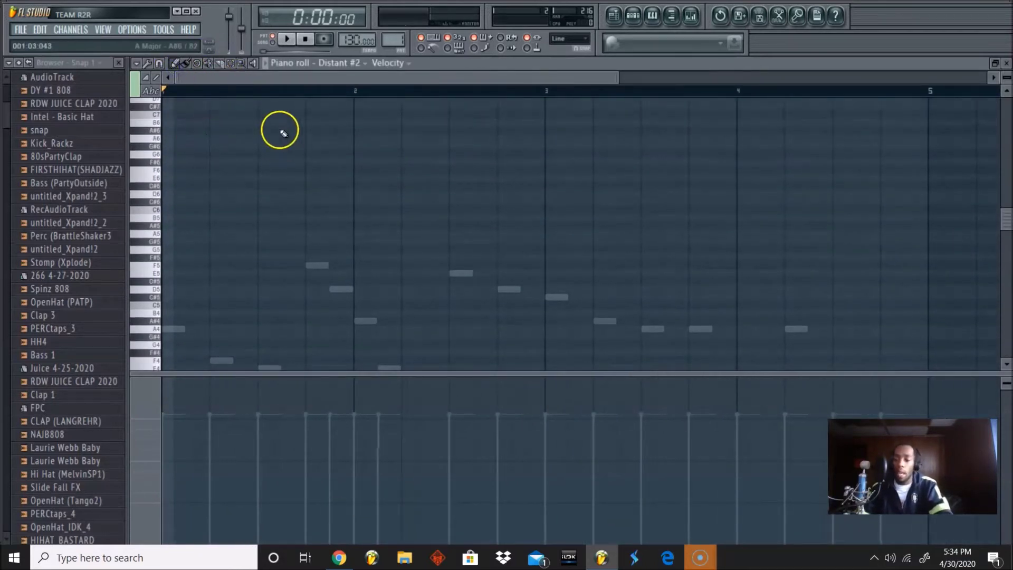
pyautogui.click(133, 120)
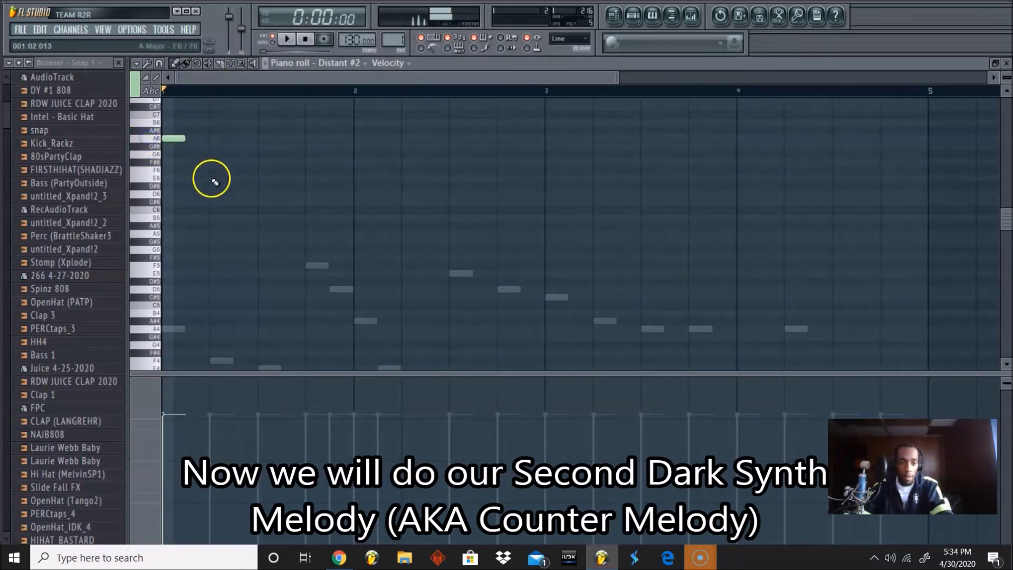
pyautogui.press('space')
pyautogui.click(354, 177)
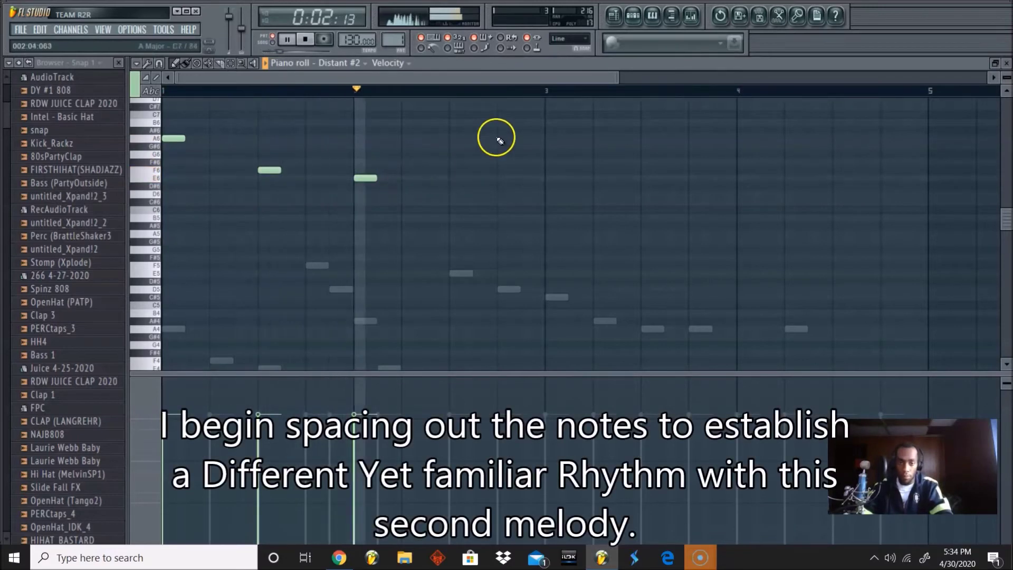
# Step: Duplicate the phrase into bars 3–4, change D6 to C#6 and a note to A5, add E6
pyautogui.moveTo(549, 90); pyautogui.dragTo(163, 91)
pyautogui.hotkey('ctrl', 'b')
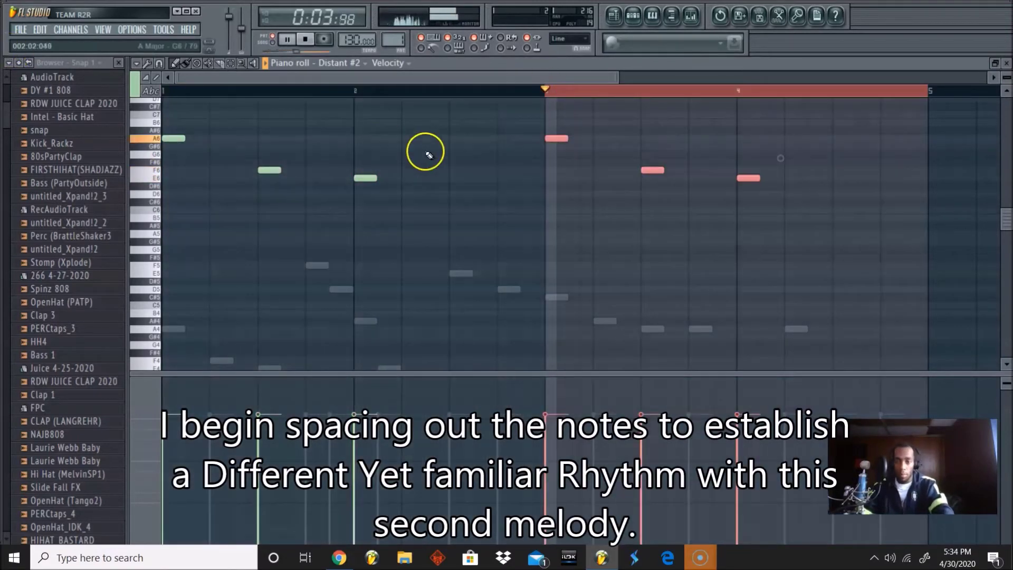
pyautogui.hotkey('ctrl', 'd')
pyautogui.press('space')
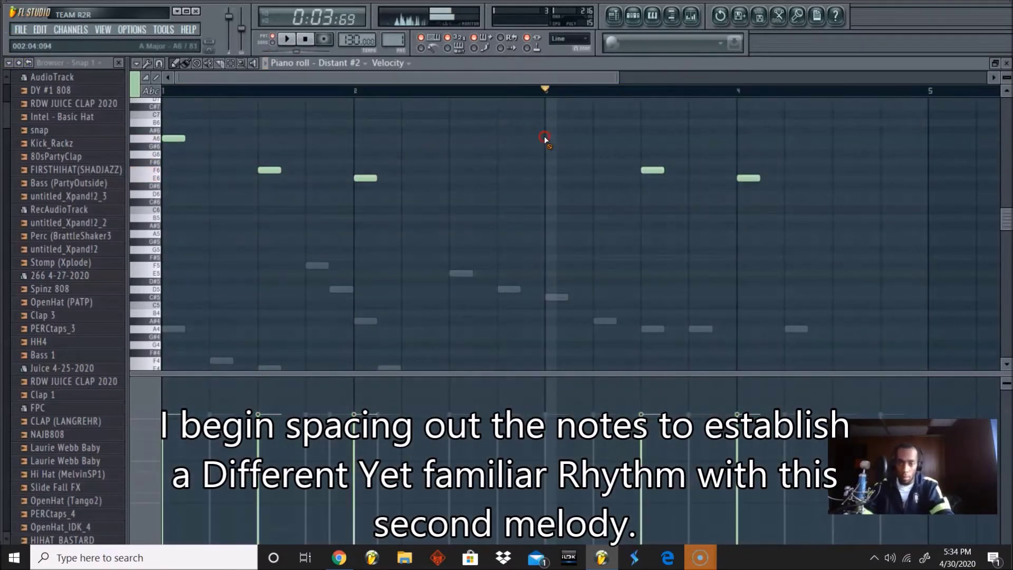
pyautogui.moveTo(543, 194)
pyautogui.mouseDown()
pyautogui.moveTo(546, 208)
pyautogui.moveTo(546, 196)
pyautogui.mouseUp()
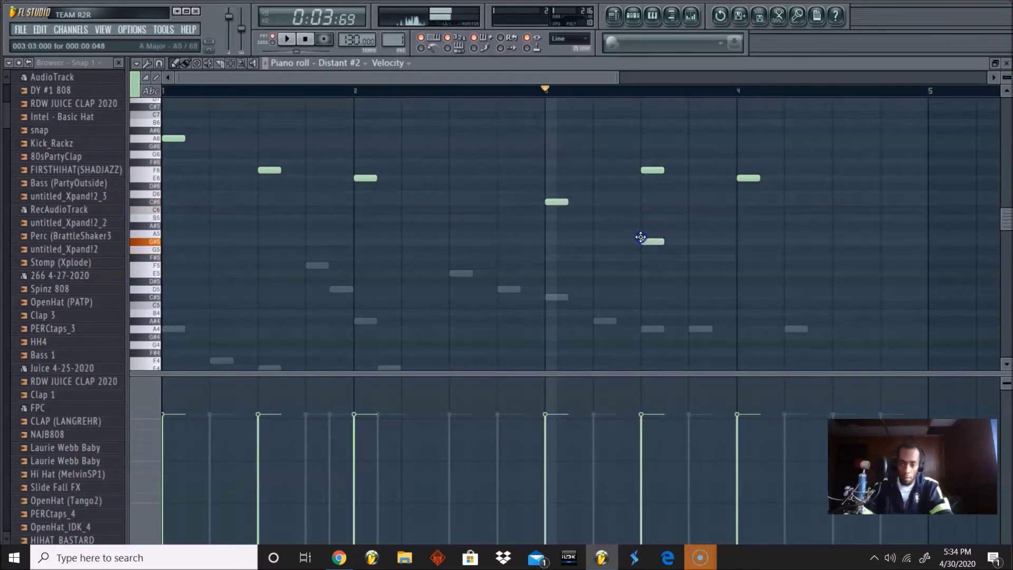
pyautogui.moveTo(650, 216); pyautogui.dragTo(651, 220)
pyautogui.press('space')
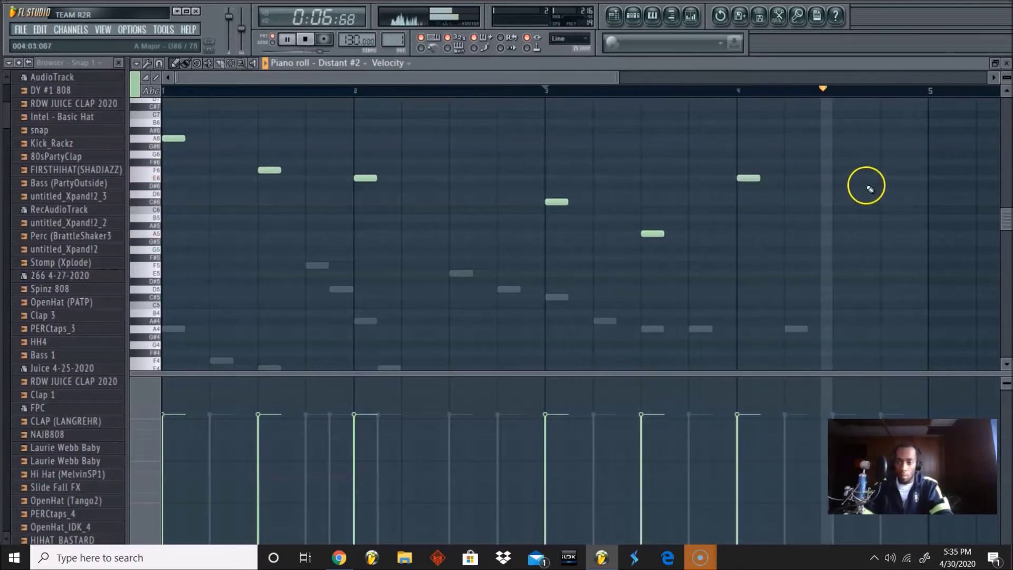
pyautogui.click(890, 178)
# Step: Shift the whole Distant #2 melody down two octaves so it starts on A3
pyautogui.click(614, 16)
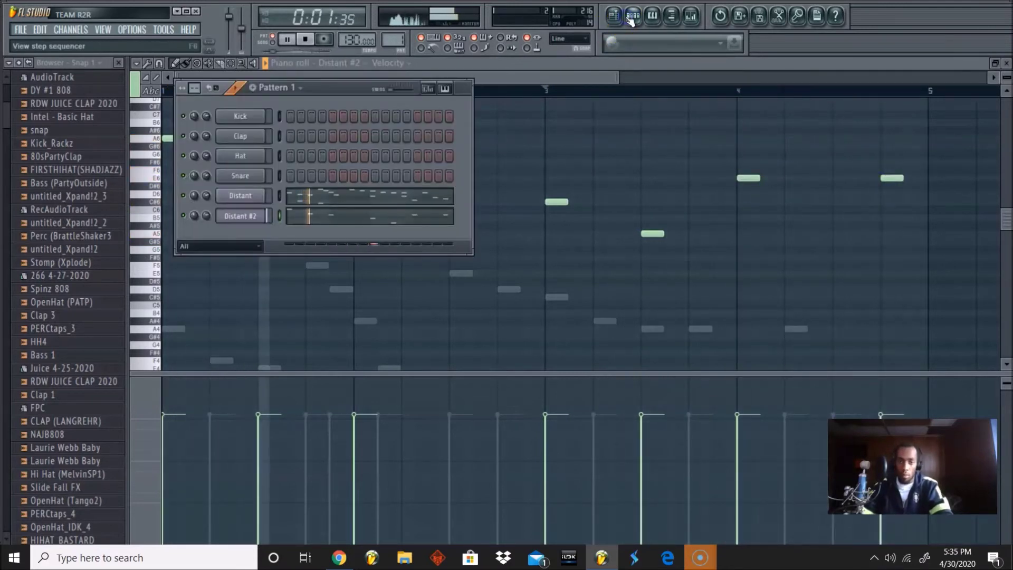
pyautogui.rightClick(546, 150)
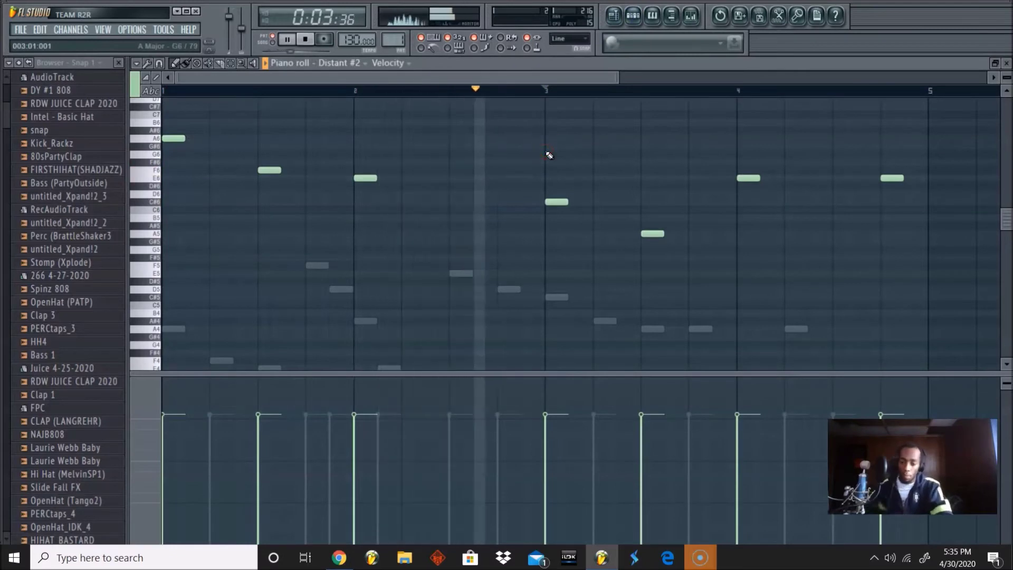
pyautogui.hotkey('ctrl', 'Down')
pyautogui.hotkey('ctrl', 'Down')
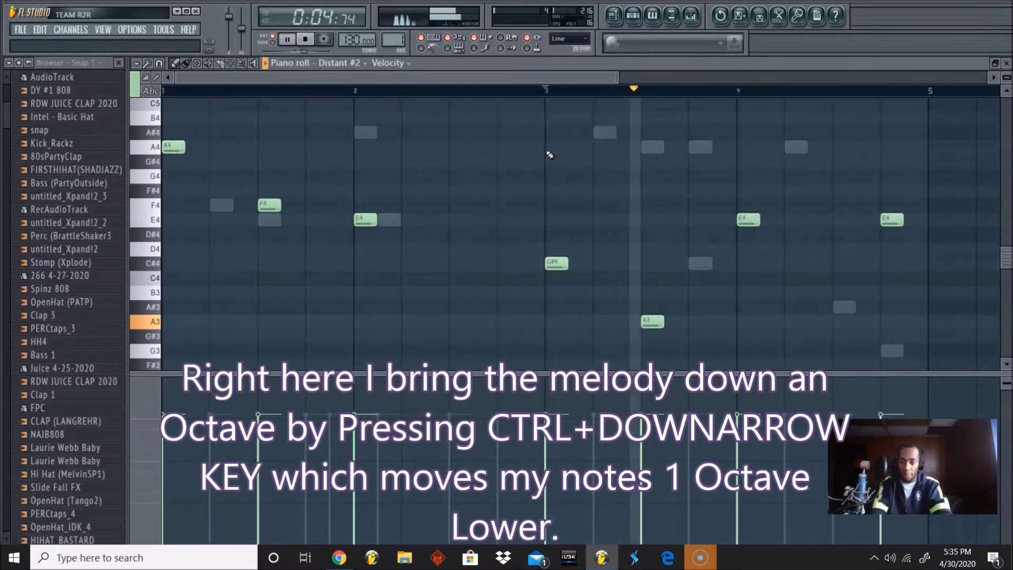
pyautogui.hotkey('ctrl', 'Down')
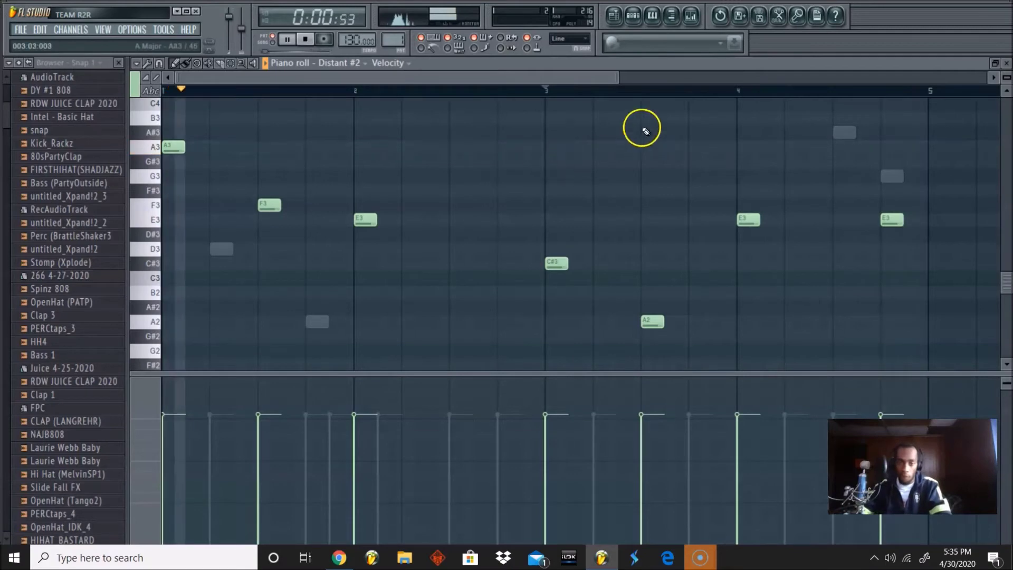
pyautogui.click(641, 16)
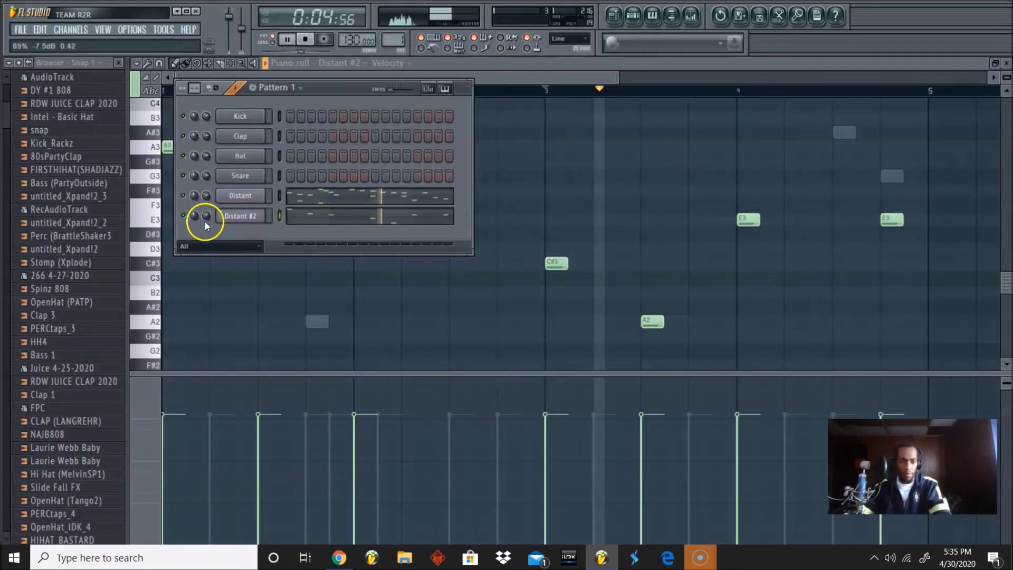
# Step: Clone the Distant channel into Distant #3 with Alt+C and show the Playlist with F5
pyautogui.click(228, 197)
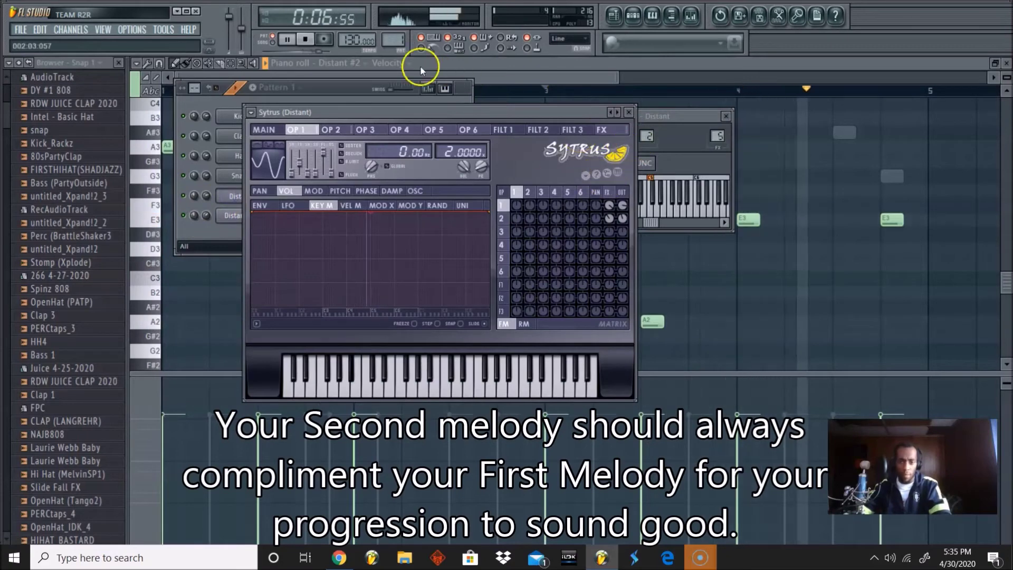
pyautogui.click(352, 85)
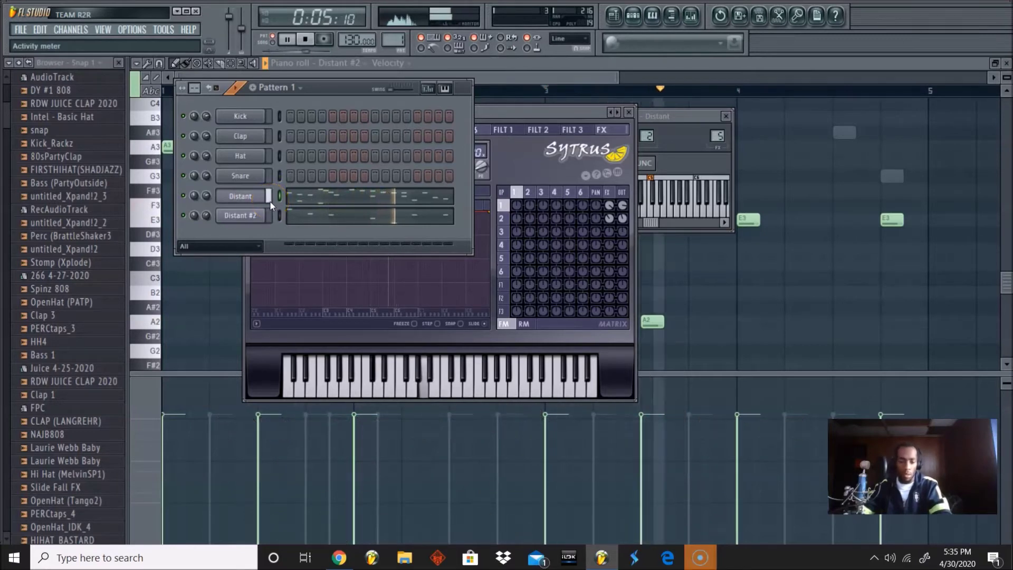
pyautogui.hotkey('alt', 'c')
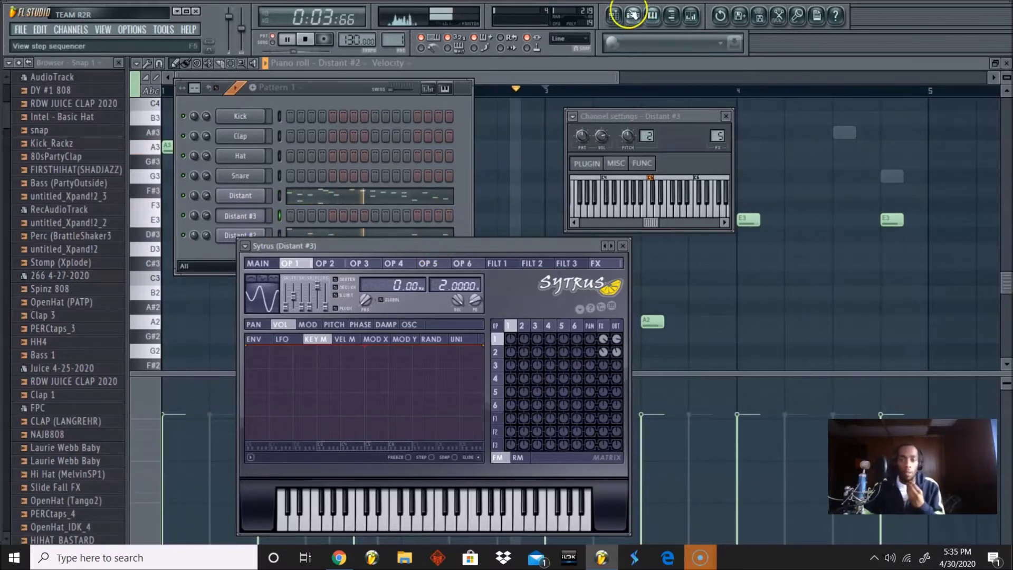
pyautogui.press('F5')
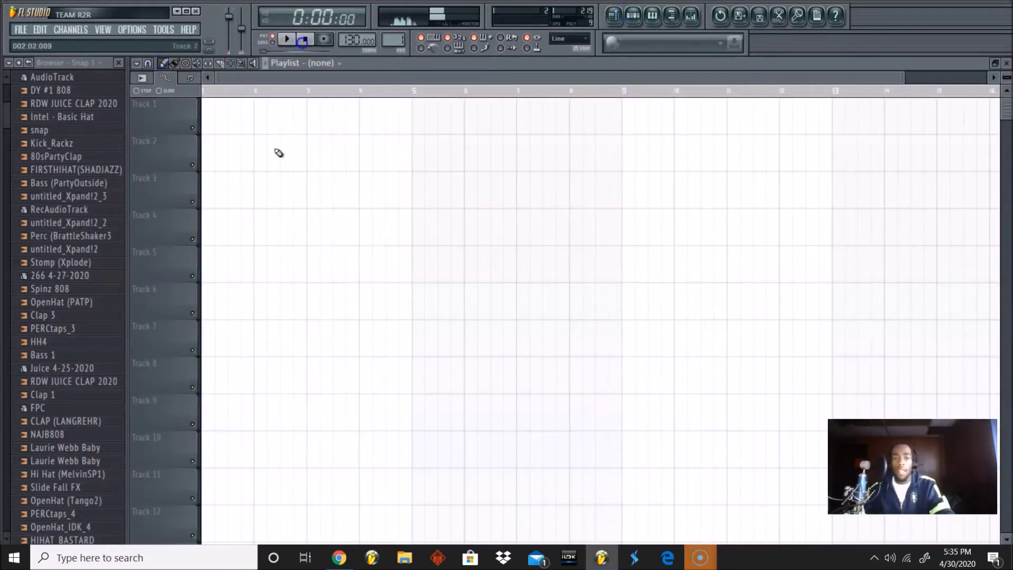
# Step: Place Pattern 1 at bar 1 of Track 1 in the playlist
pyautogui.click(276, 115)
pyautogui.moveTo(366, 165); pyautogui.dragTo(273, 133)
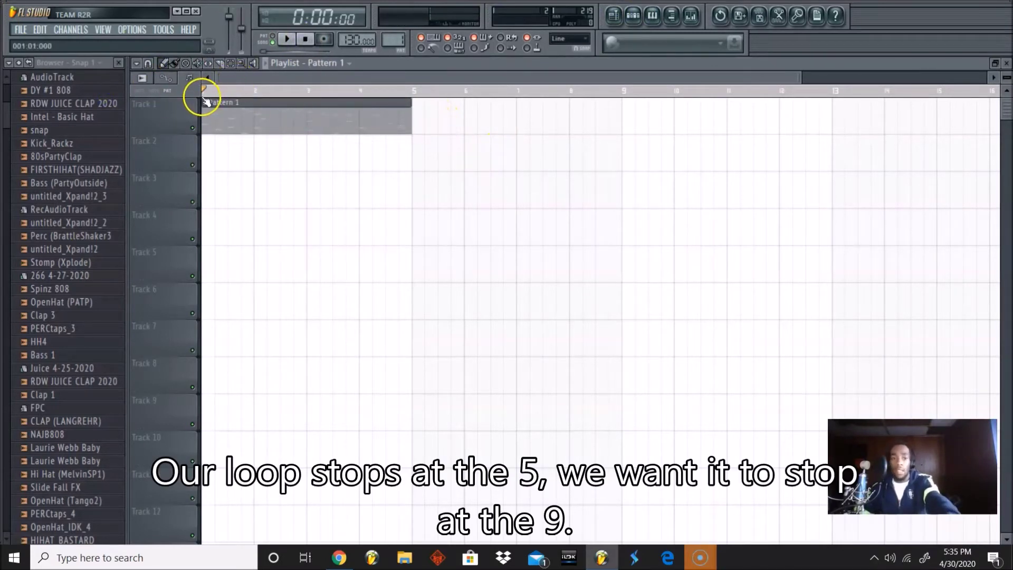
pyautogui.moveTo(204, 97); pyautogui.dragTo(608, 93)
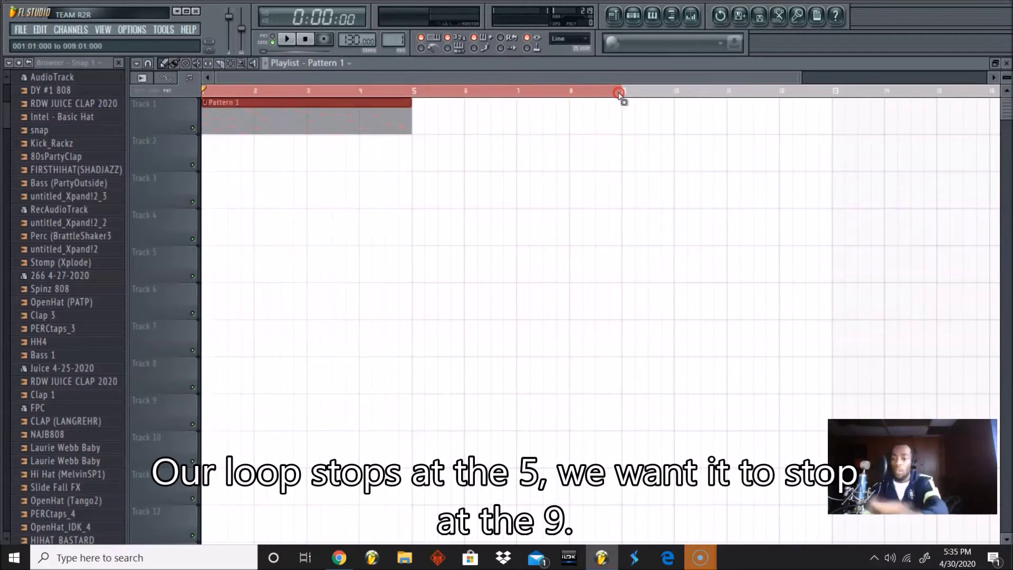
pyautogui.moveTo(619, 93); pyautogui.dragTo(333, 94)
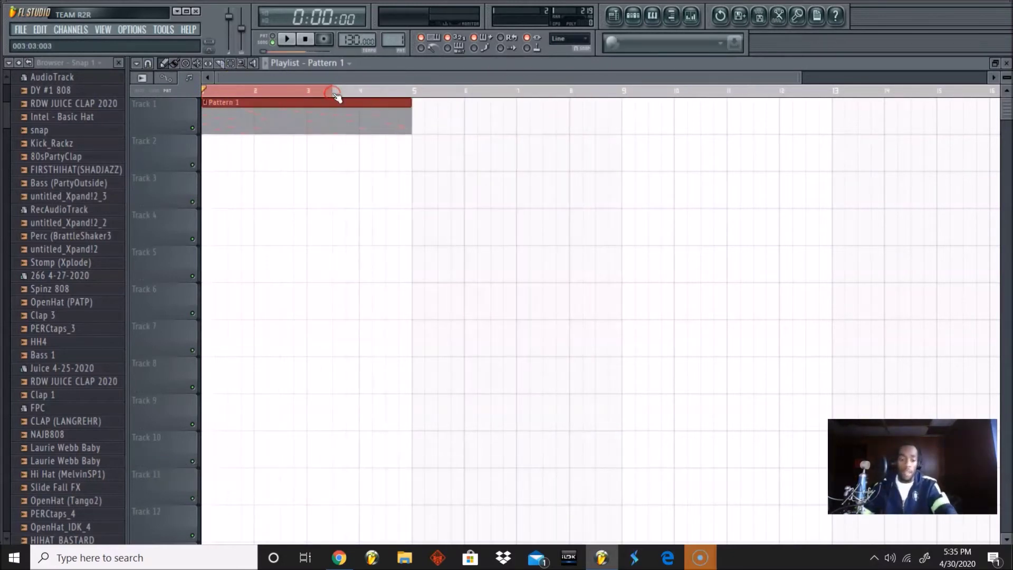
pyautogui.click(456, 201)
# Step: Open Pattern 1 in the piano roll, zoom out to bars 1–8, and set snap to Line
pyautogui.doubleClick(335, 126)
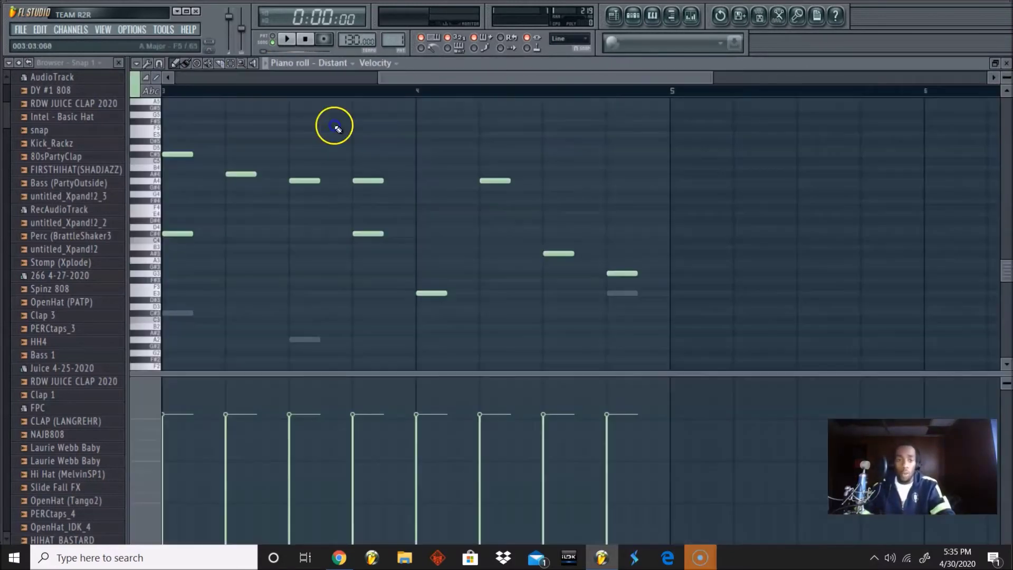
pyautogui.rightClick(248, 125)
pyautogui.doubleClick(618, 84)
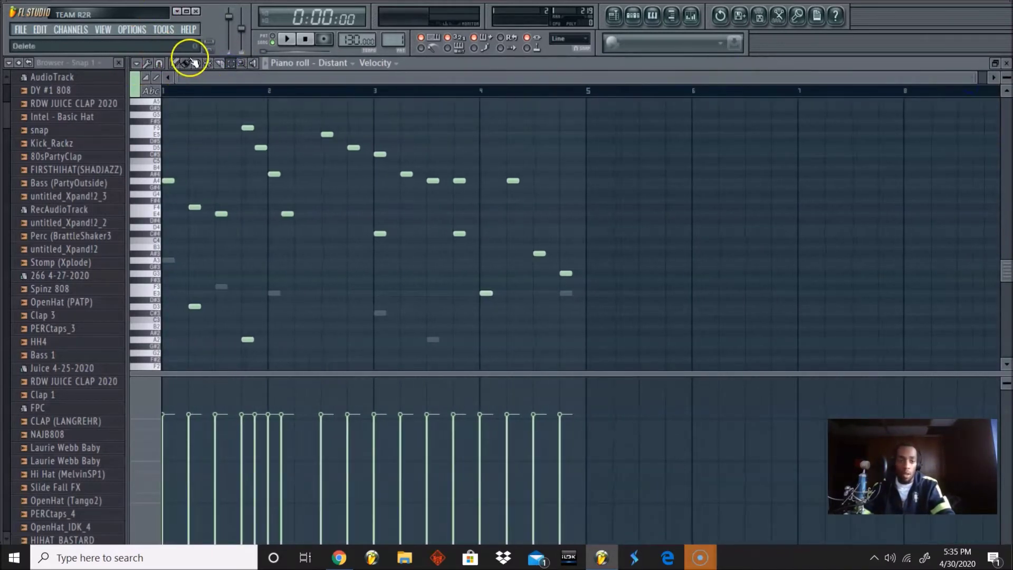
pyautogui.hotkey('ctrl', 'a')
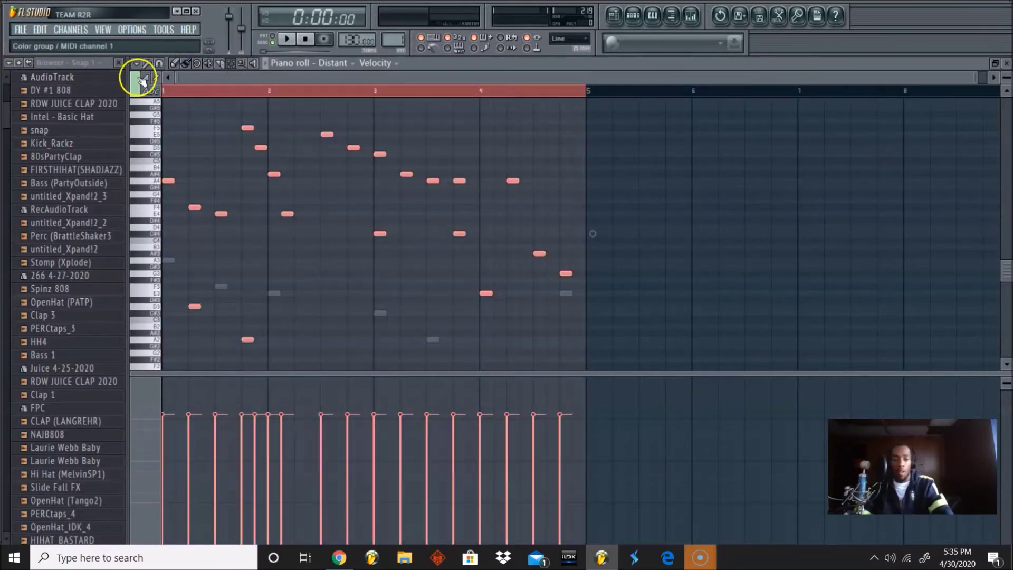
pyautogui.click(161, 63)
pyautogui.click(172, 101)
pyautogui.click(387, 151)
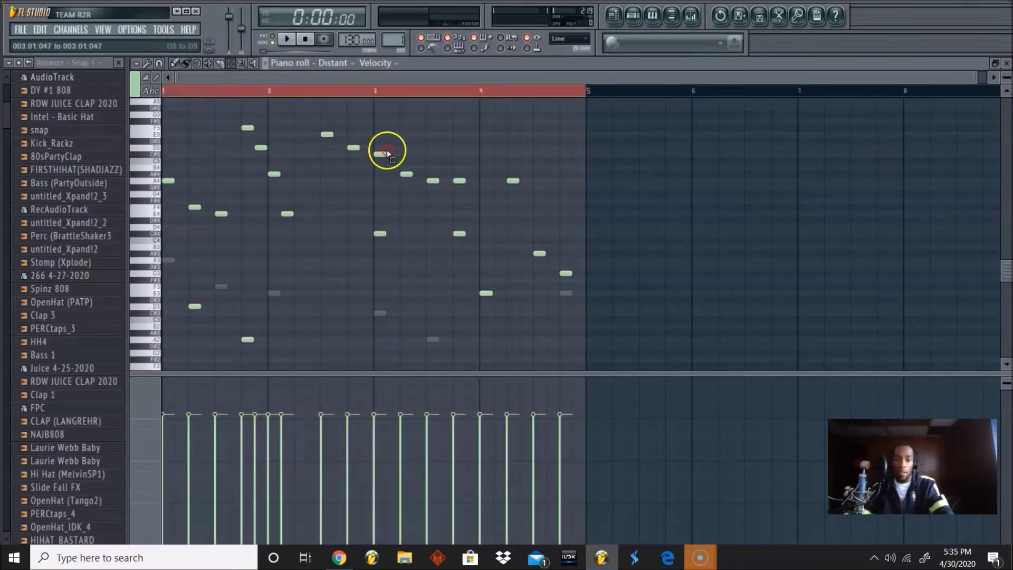
pyautogui.hotkey('ctrl', 'd')
# Step: Duplicate the Distant melody from bars 1–4 into bars 5–8
pyautogui.moveTo(270, 93); pyautogui.dragTo(585, 115)
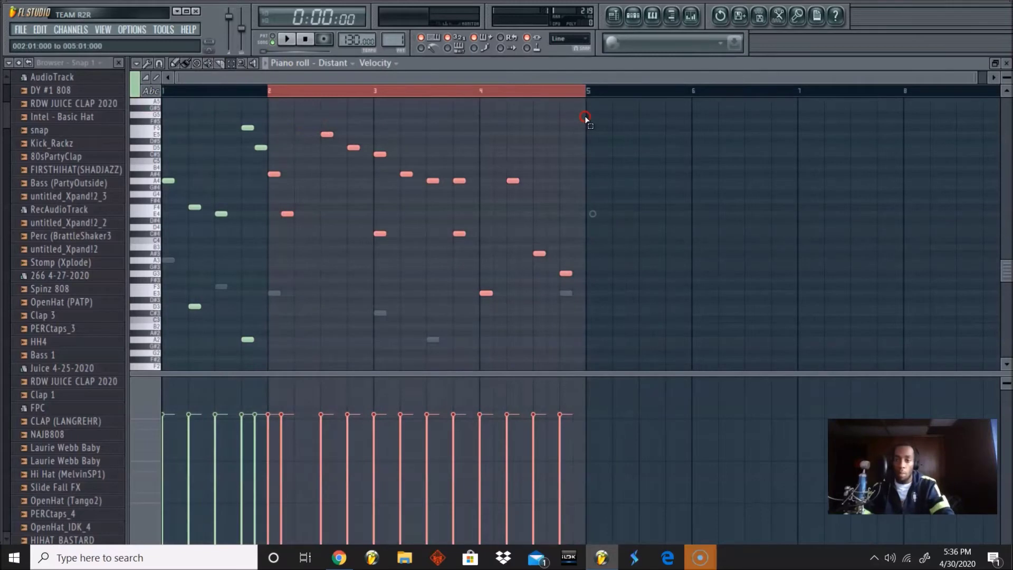
pyautogui.moveTo(163, 91); pyautogui.dragTo(581, 93)
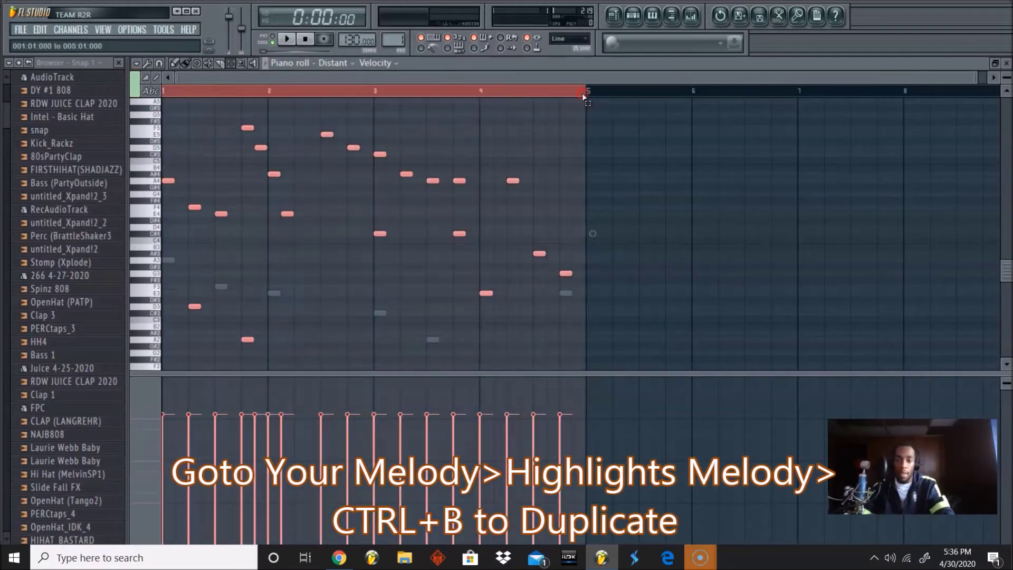
pyautogui.hotkey('ctrl', 'b')
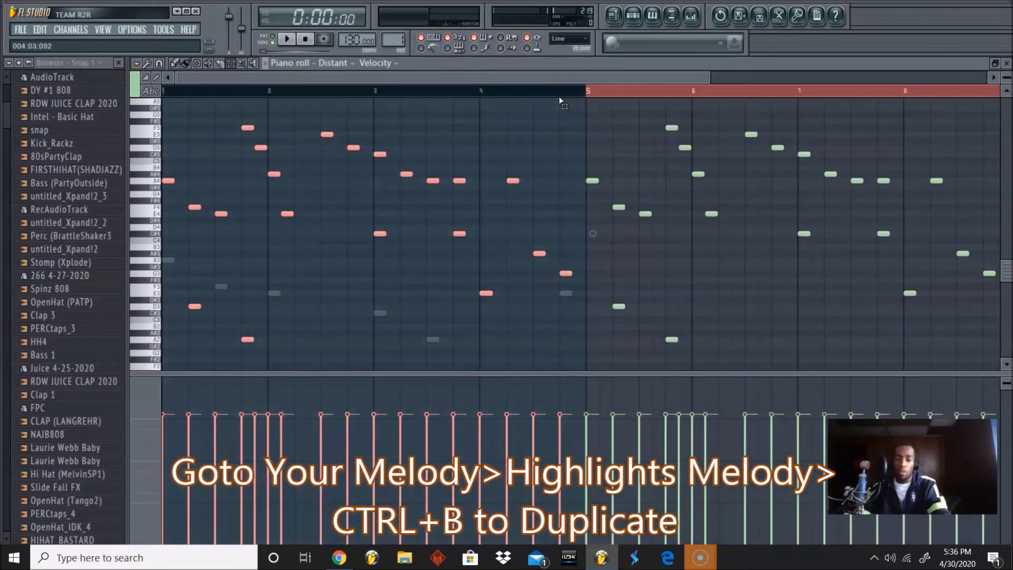
pyautogui.hotkey('ctrl', 'z')
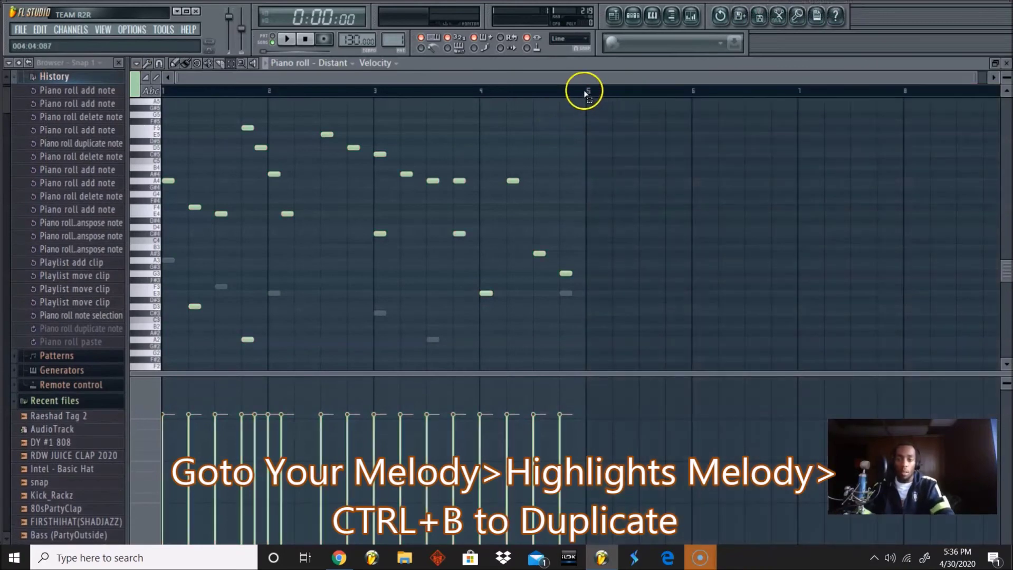
pyautogui.hotkey('ctrl', 'b')
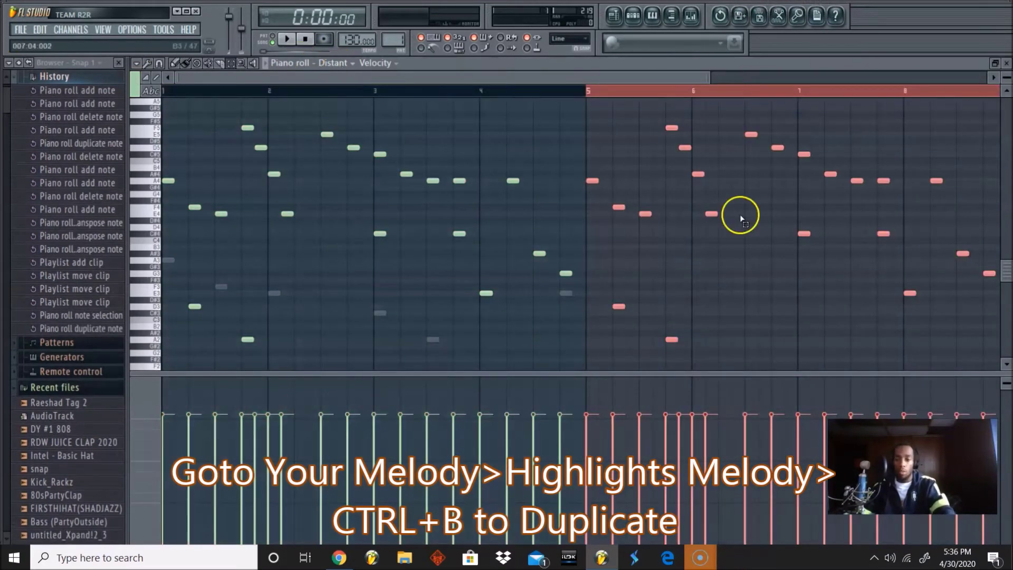
pyautogui.click(670, 93)
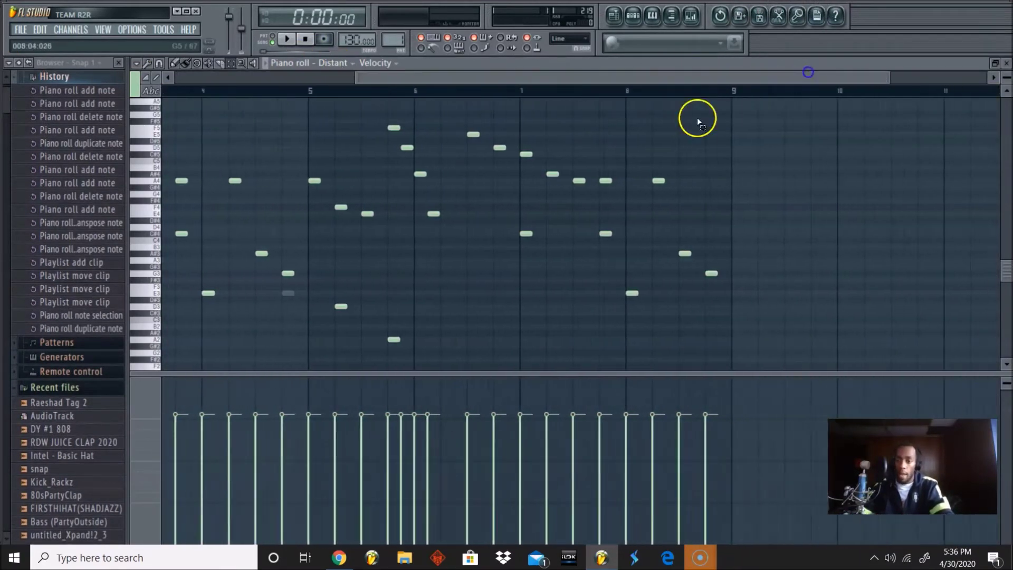
pyautogui.click(614, 15)
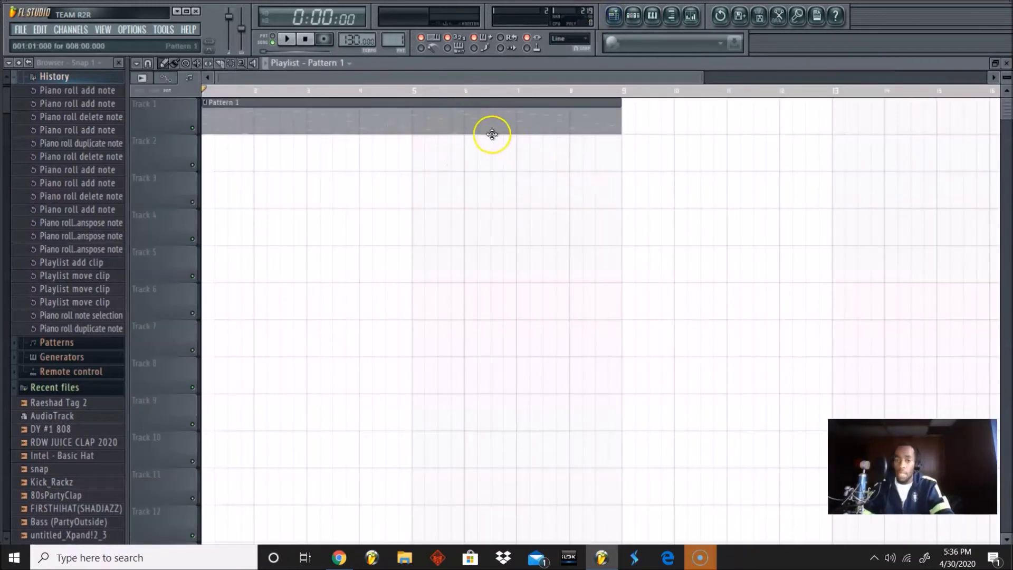
# Step: Open the Distant #2 notes and duplicate all of them into bars 5–8
pyautogui.click(627, 21)
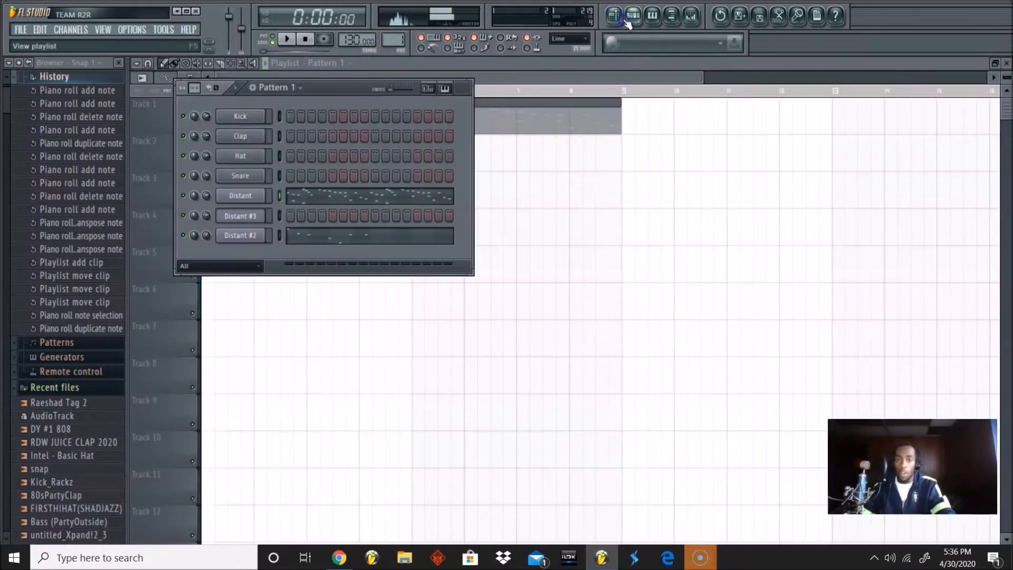
pyautogui.click(295, 232)
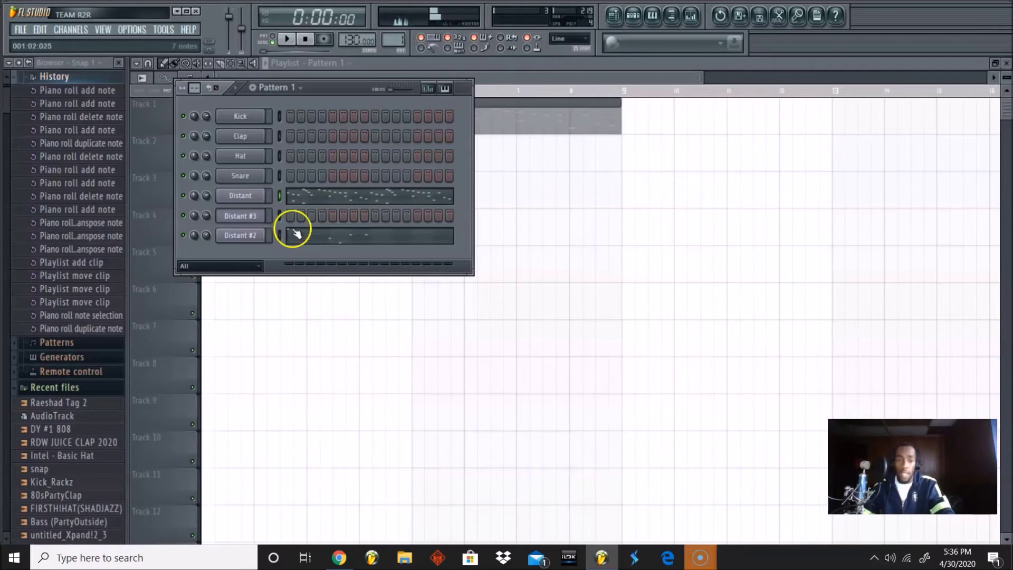
pyautogui.click(316, 239)
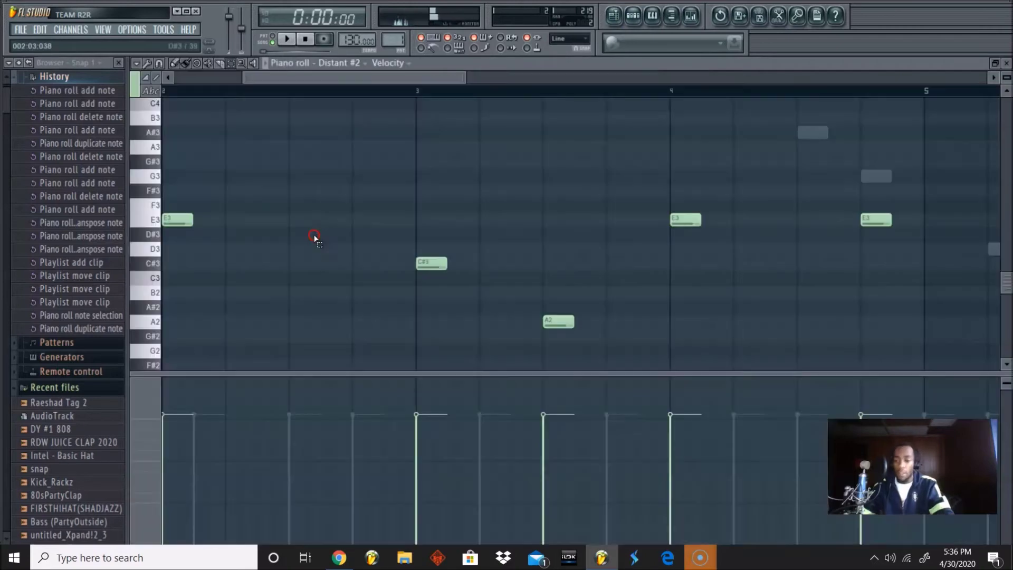
pyautogui.click(244, 63)
pyautogui.click(231, 63)
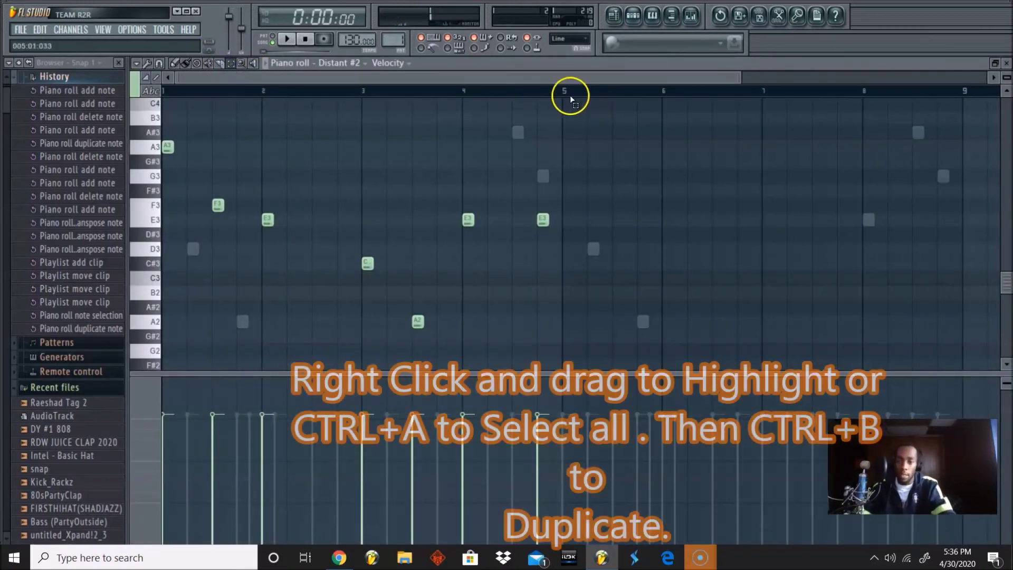
pyautogui.hotkey('ctrl', 'a')
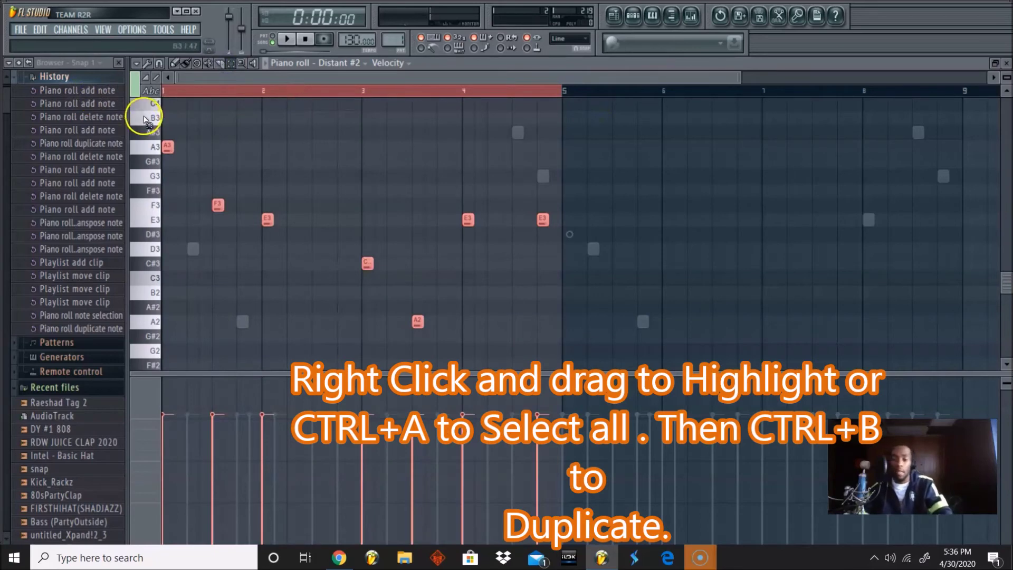
pyautogui.hotkey('ctrl', 'b')
pyautogui.hotkey('ctrl', 'd')
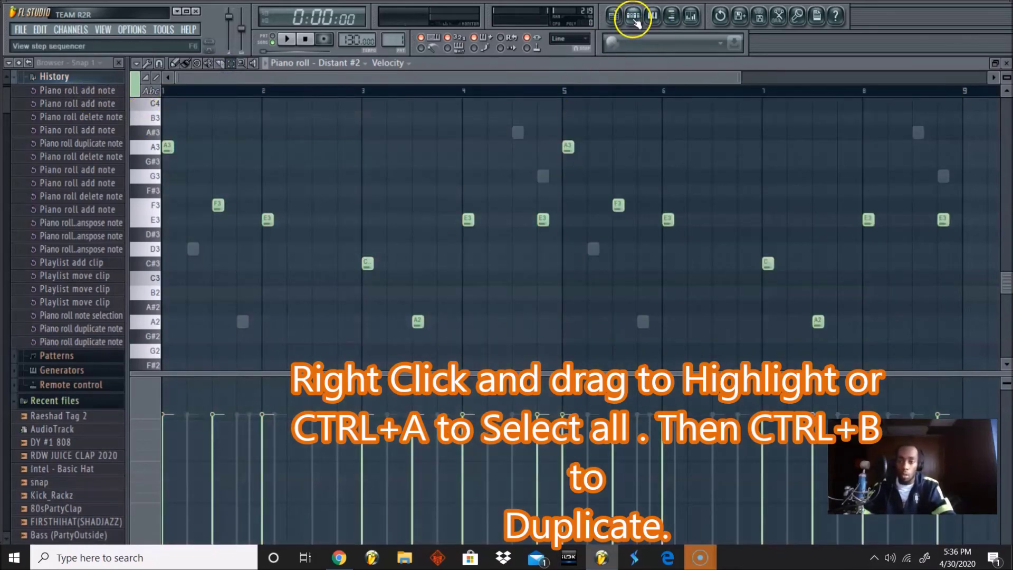
# Step: Switch to the playlist and start playback of the eight-bar loop
pyautogui.click(632, 16)
pyautogui.click(632, 16)
pyautogui.click(613, 16)
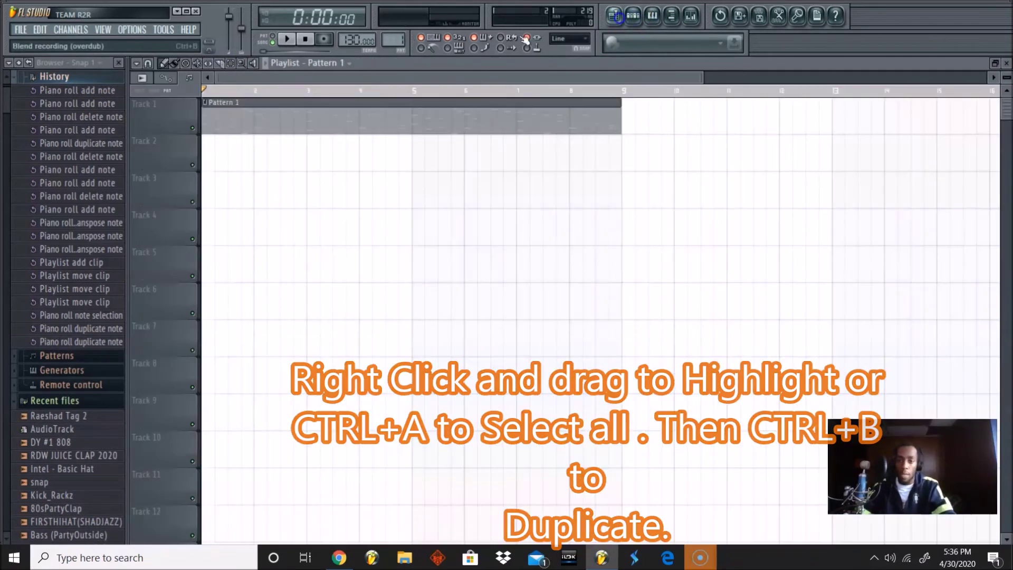
pyautogui.press('space')
pyautogui.click(633, 16)
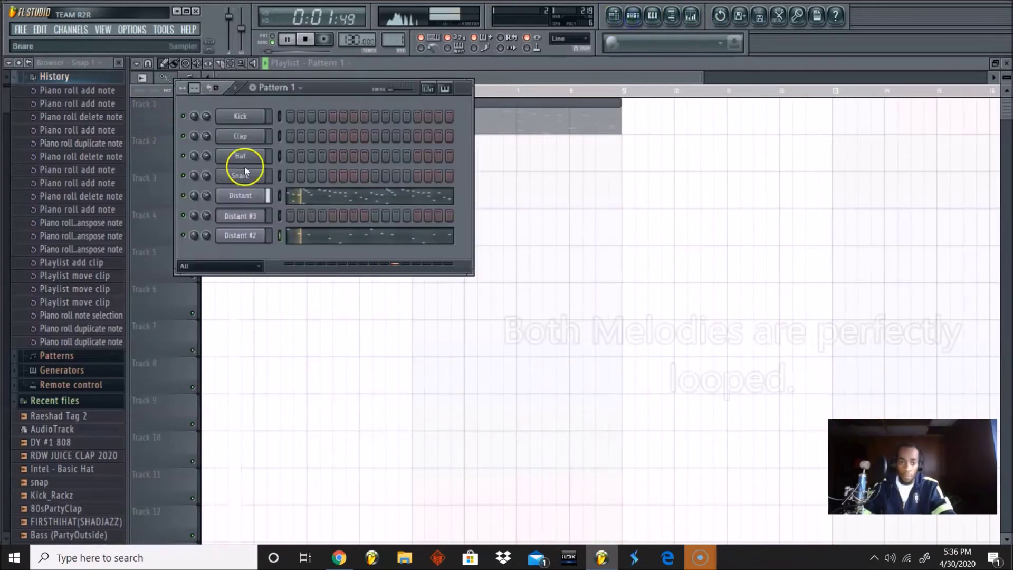
# Step: Load Sytrus's Celestrial organ preset onto the Distant #3 channel, renaming it Celestrial
pyautogui.click(242, 221)
pyautogui.press('space')
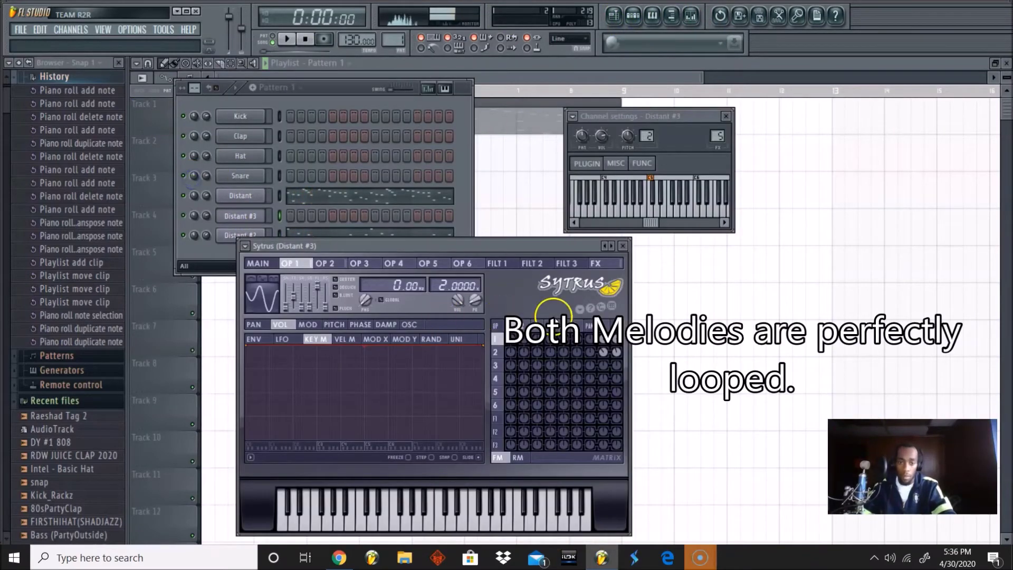
pyautogui.click(612, 247)
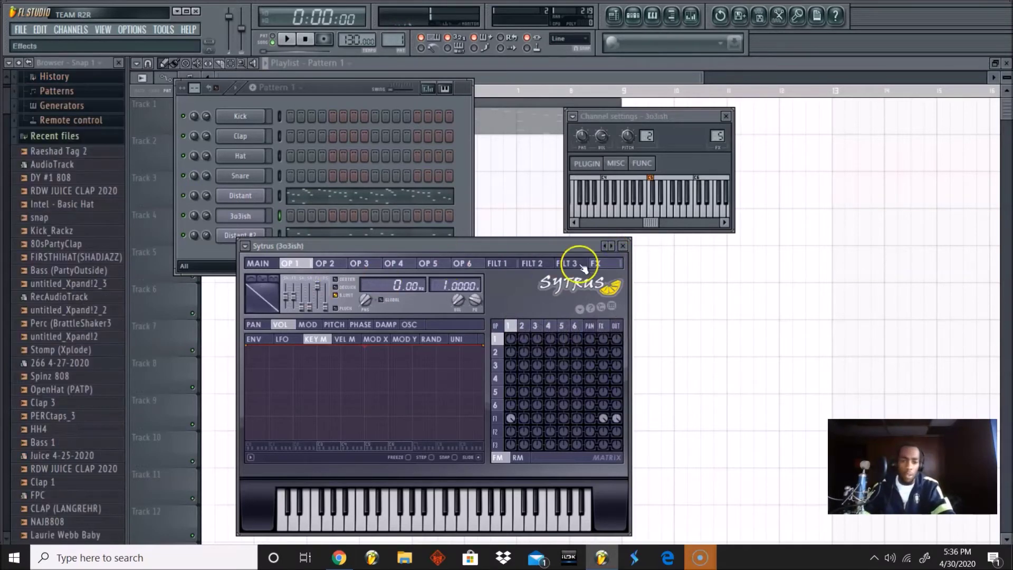
pyautogui.click(256, 244)
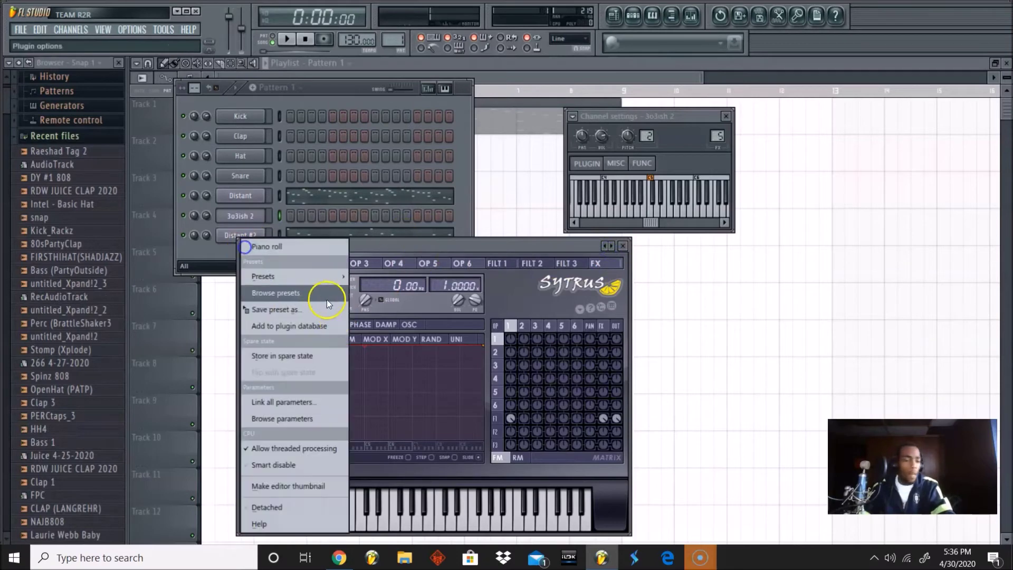
pyautogui.moveTo(330, 274)
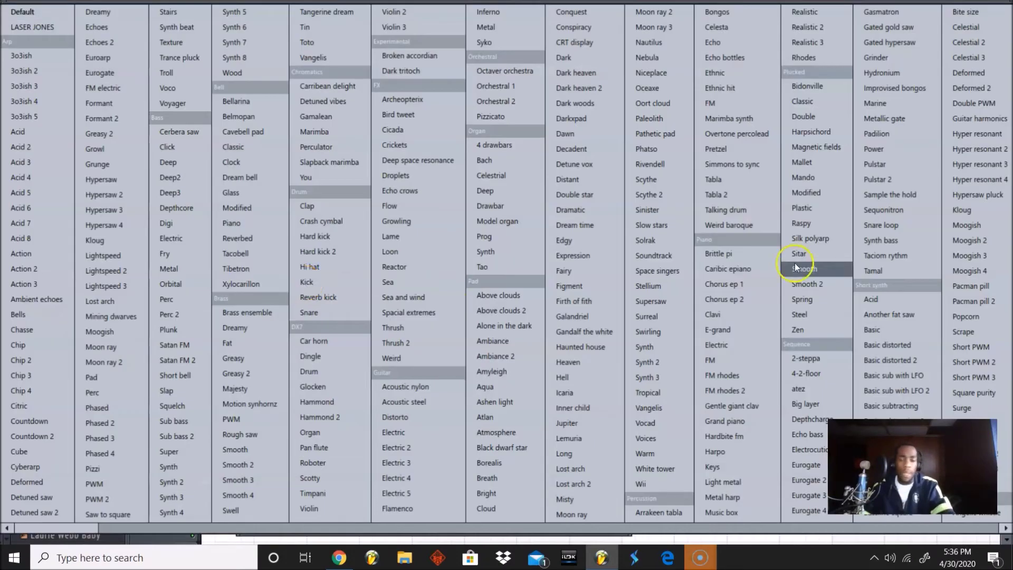
pyautogui.click(507, 180)
pyautogui.click(269, 81)
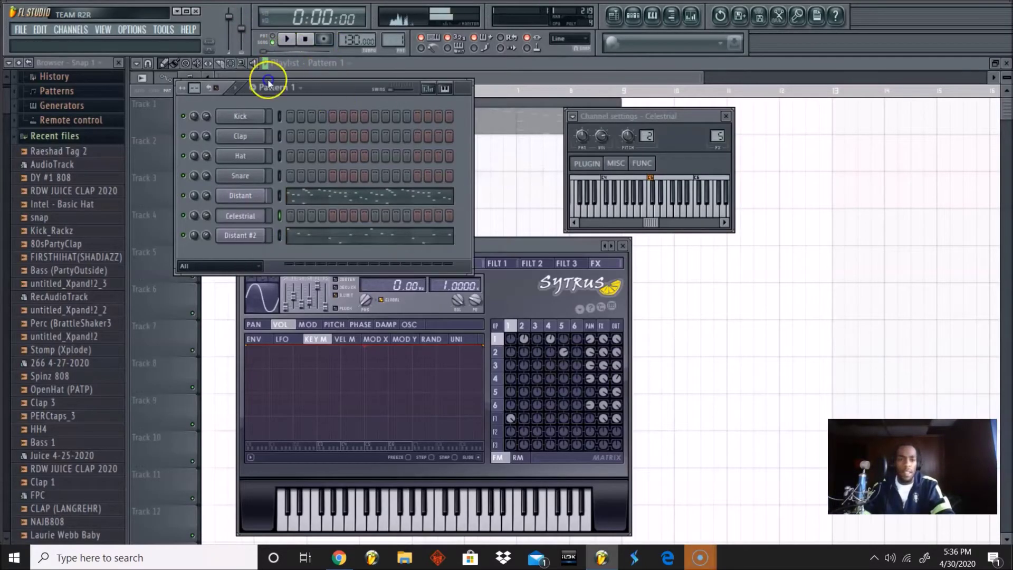
pyautogui.rightClick(256, 217)
pyautogui.click(250, 221)
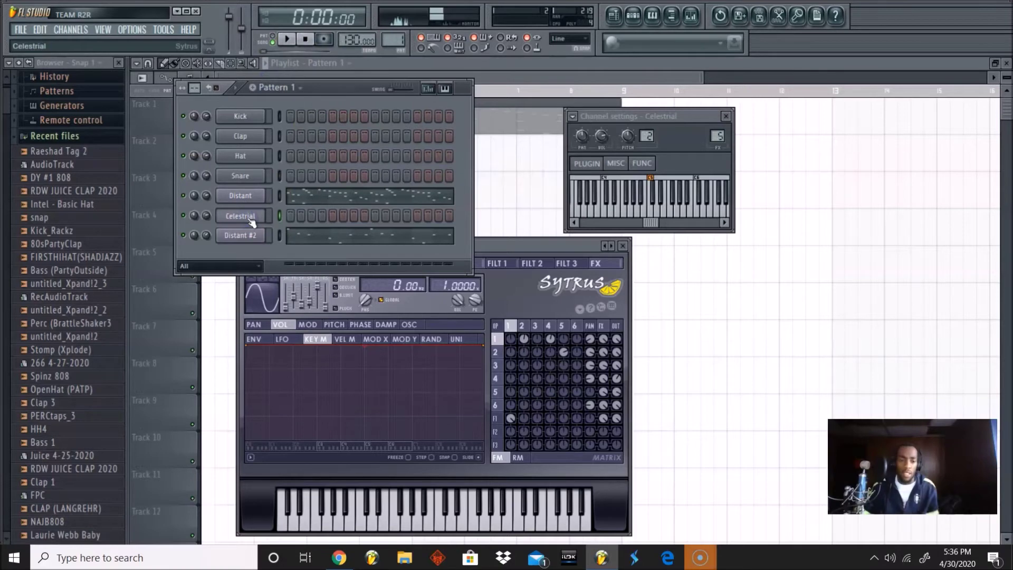
# Step: Open the Celestrial piano roll and draw a long A5, then F6, and E6 at bar 2
pyautogui.rightClick(252, 221)
pyautogui.click(296, 217)
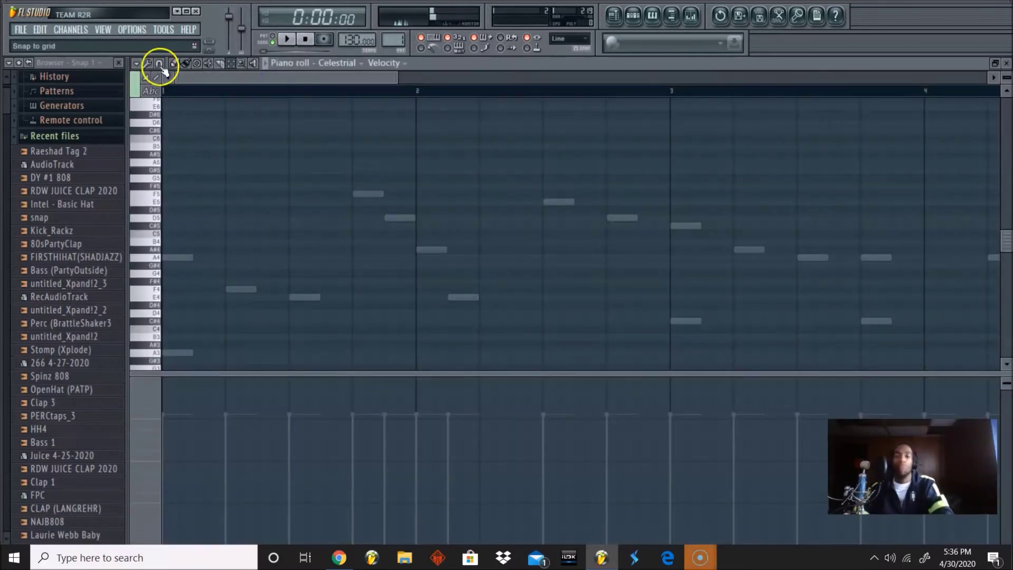
pyautogui.moveTo(210, 162); pyautogui.dragTo(181, 164)
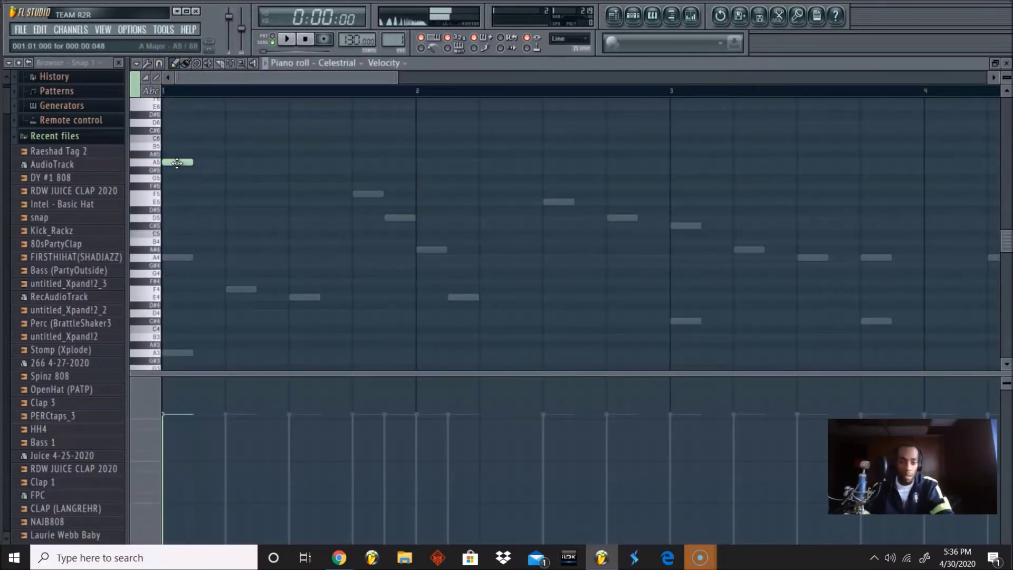
pyautogui.press('space')
pyautogui.moveTo(193, 162); pyautogui.dragTo(299, 165)
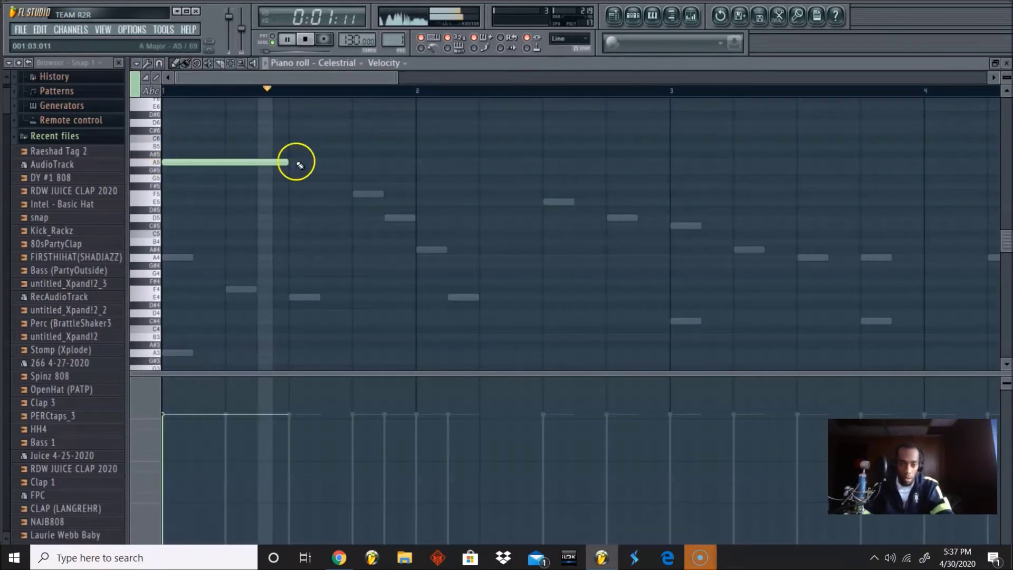
pyautogui.press('space')
pyautogui.moveTo(294, 111)
pyautogui.mouseDown()
pyautogui.moveTo(295, 100)
pyautogui.moveTo(274, 144)
pyautogui.moveTo(289, 144)
pyautogui.mouseUp()
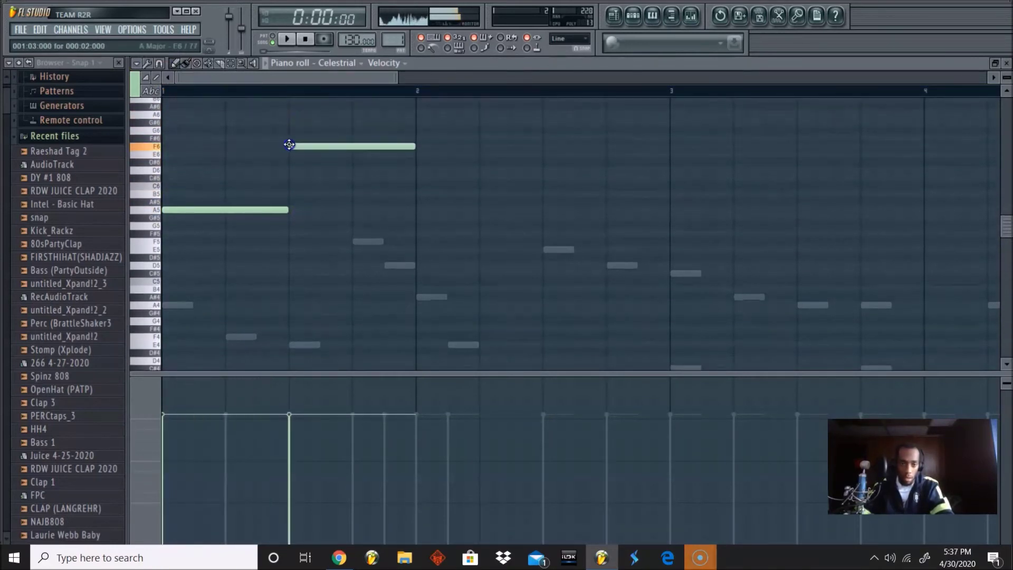
pyautogui.moveTo(456, 182); pyautogui.dragTo(430, 155)
pyautogui.press('space')
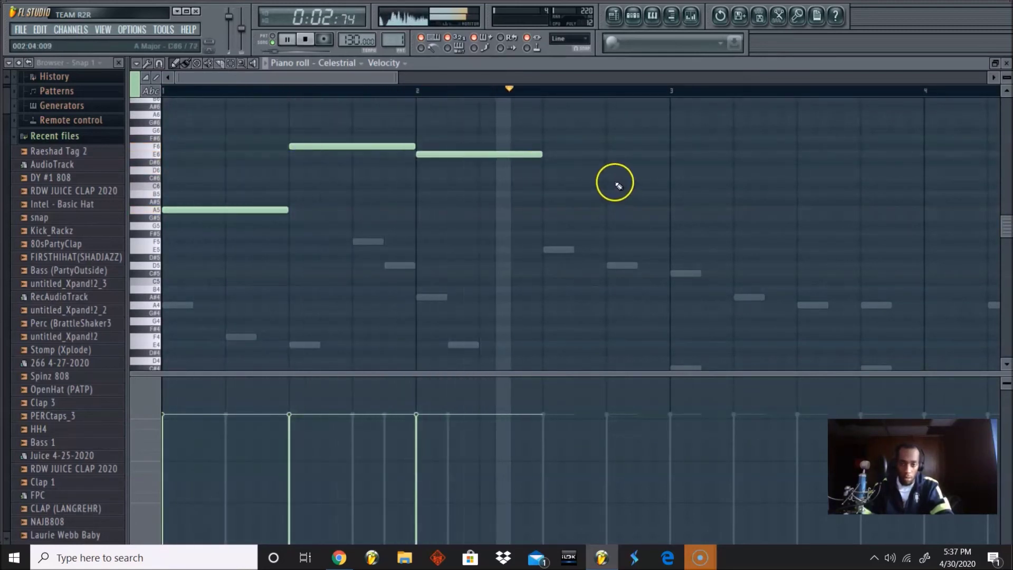
pyautogui.press('space')
# Step: Add A6 at bar 3, G#6 at bar 3.5 and F6 at bar 4, then duplicate into bars 5–8
pyautogui.moveTo(677, 138); pyautogui.dragTo(673, 108)
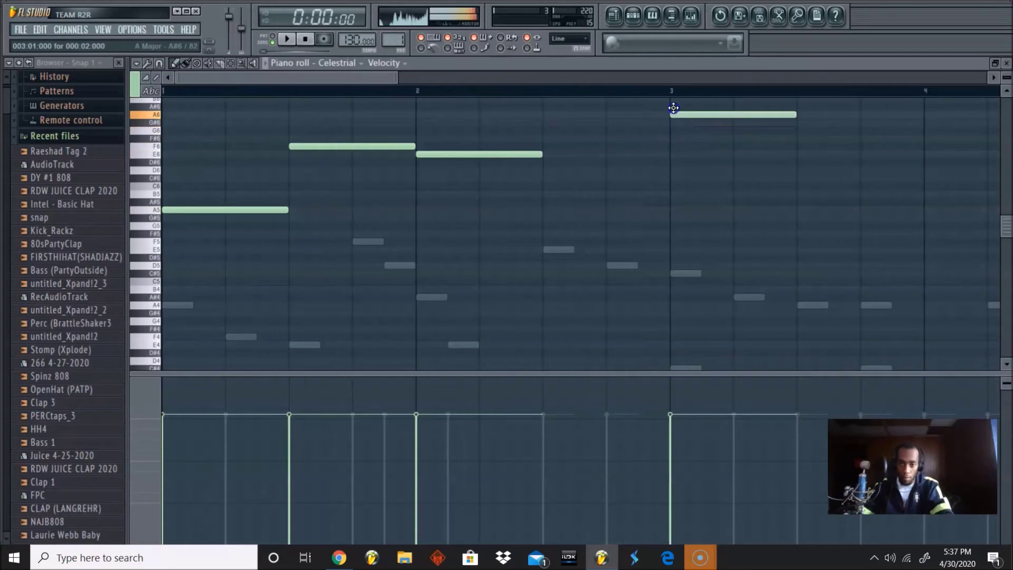
pyautogui.press('space')
pyautogui.moveTo(397, 77); pyautogui.dragTo(659, 79)
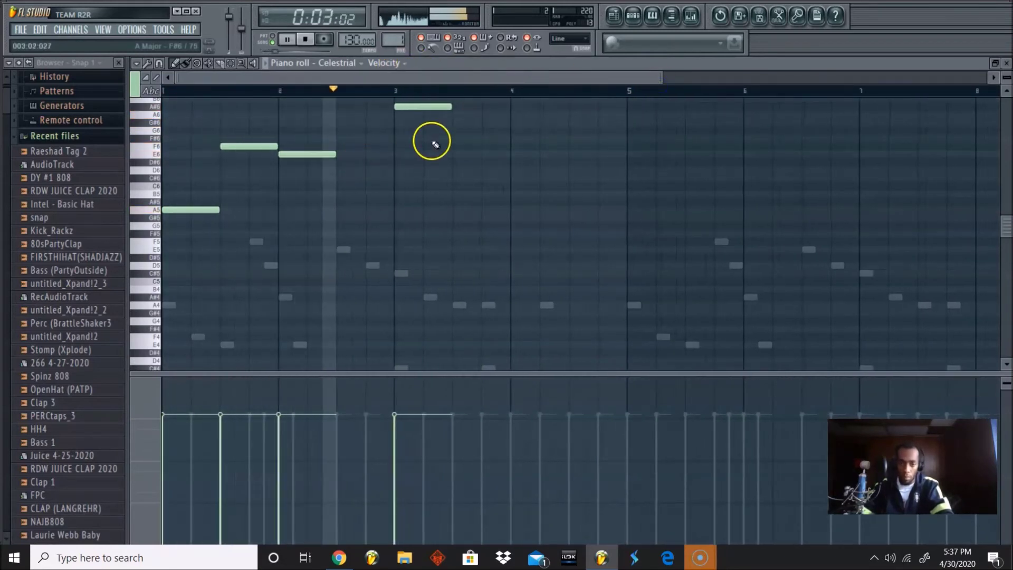
pyautogui.scroll(1, 455, 133)
pyautogui.click(453, 146)
pyautogui.press('space')
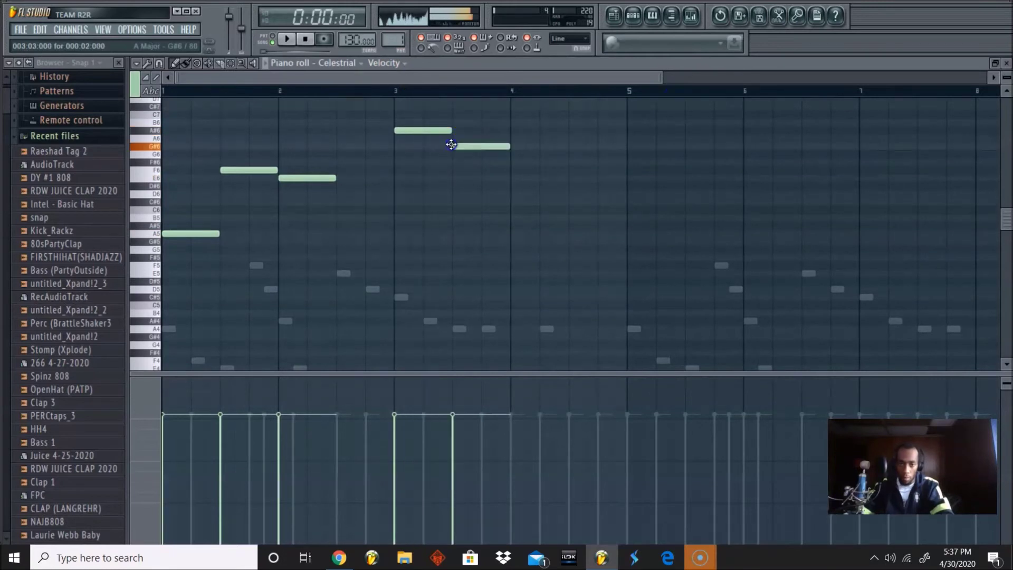
pyautogui.moveTo(533, 158); pyautogui.dragTo(509, 175)
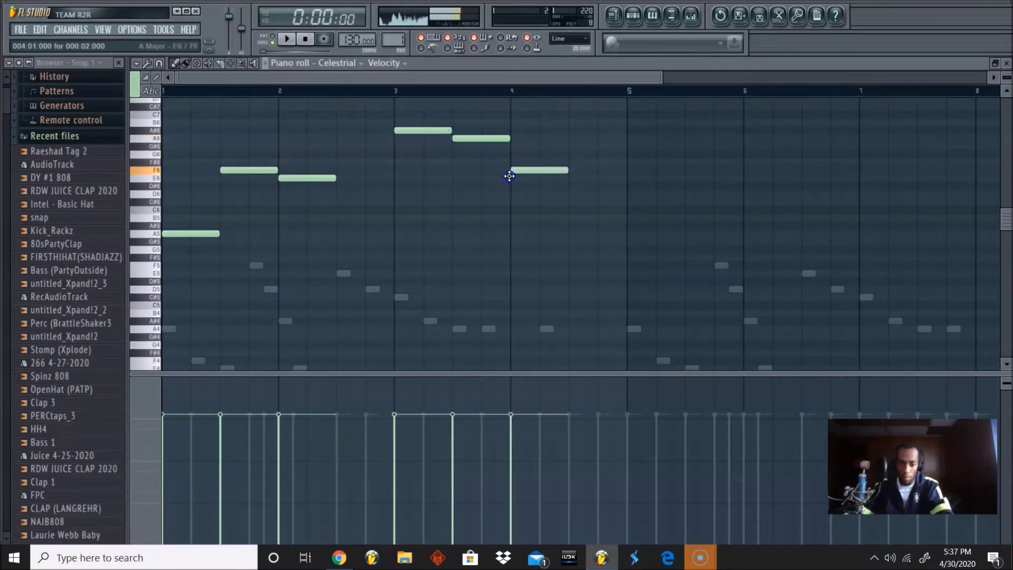
pyautogui.press('space')
pyautogui.moveTo(662, 78); pyautogui.dragTo(762, 78)
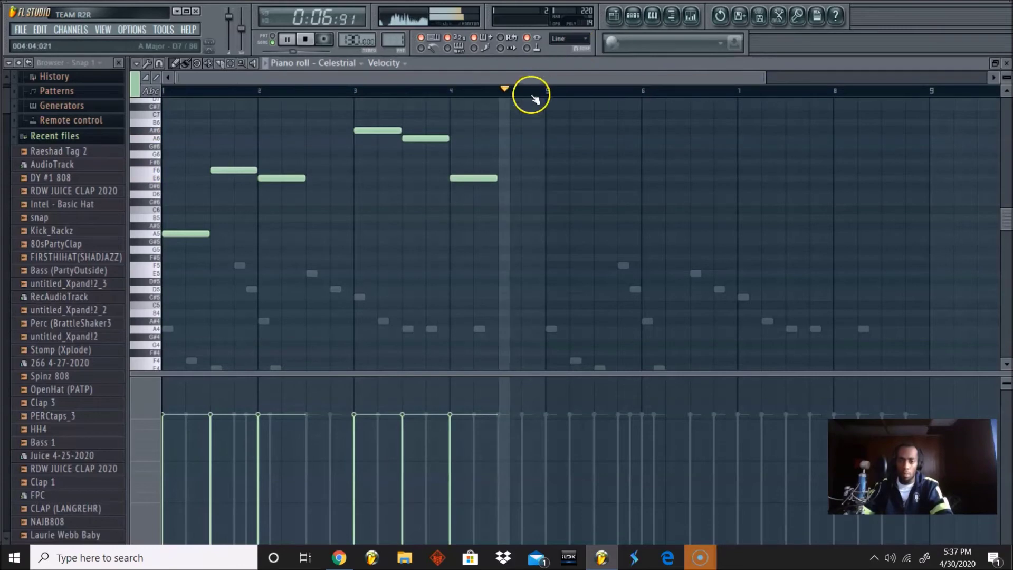
pyautogui.hotkey('ctrl', 'a')
pyautogui.hotkey('ctrl', 'b')
# Step: Rework bar 7 of the repeat: add a C7 note and replace the two A#6 notes
pyautogui.hotkey('ctrl', 'd')
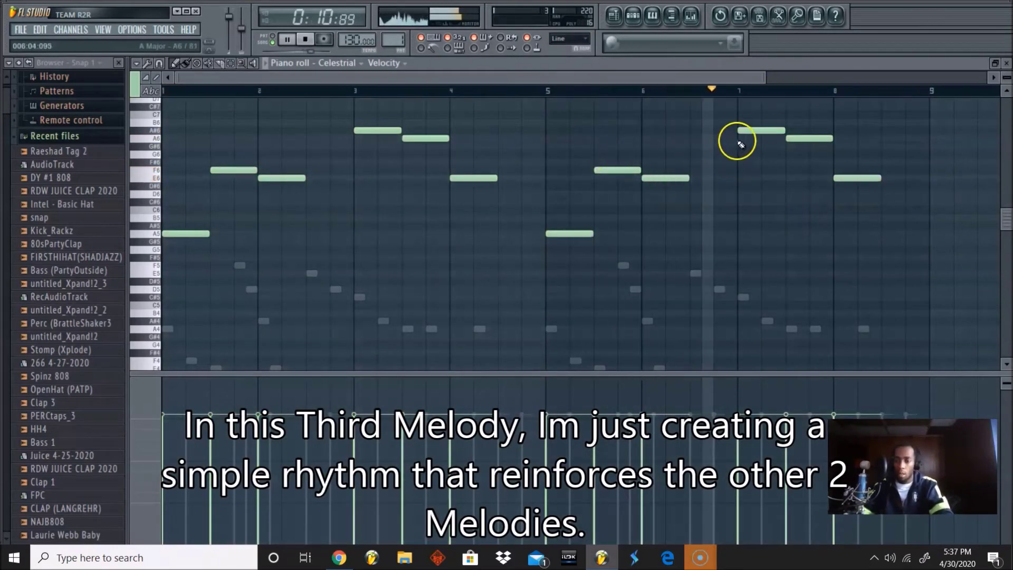
pyautogui.press('space')
pyautogui.scroll(1, 751, 160)
pyautogui.click(749, 122)
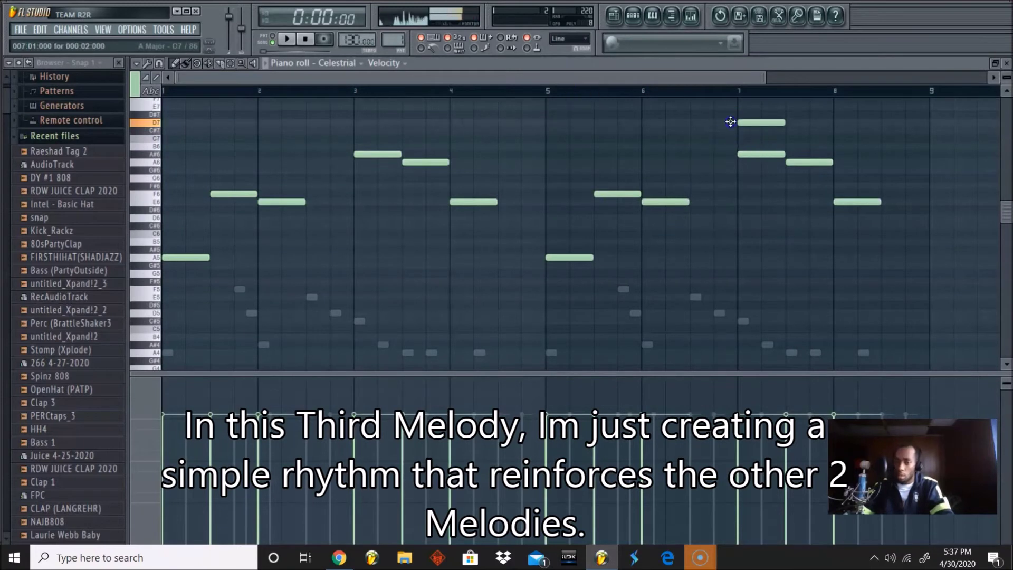
pyautogui.moveTo(733, 128); pyautogui.dragTo(730, 137)
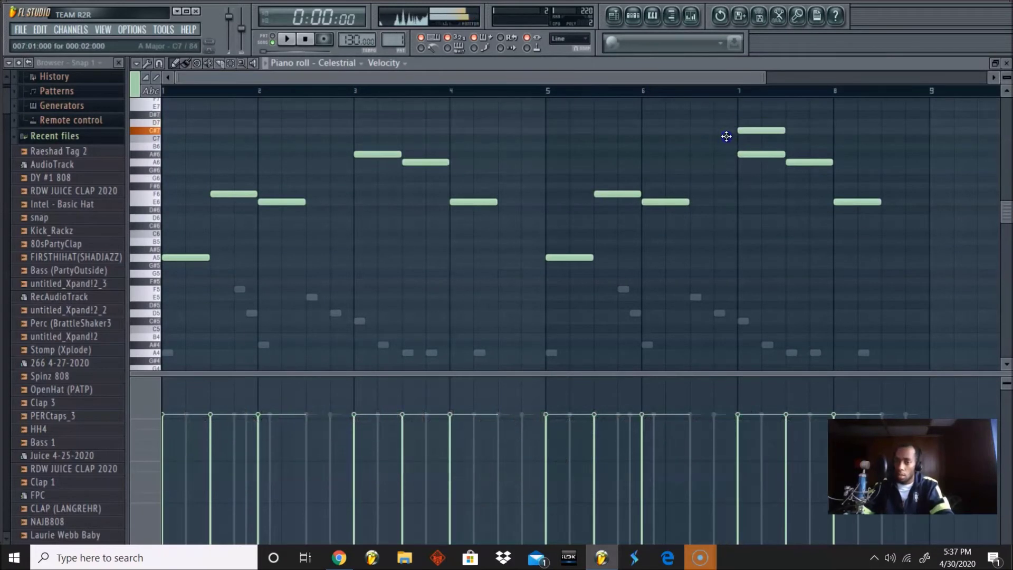
pyautogui.rightClick(753, 155)
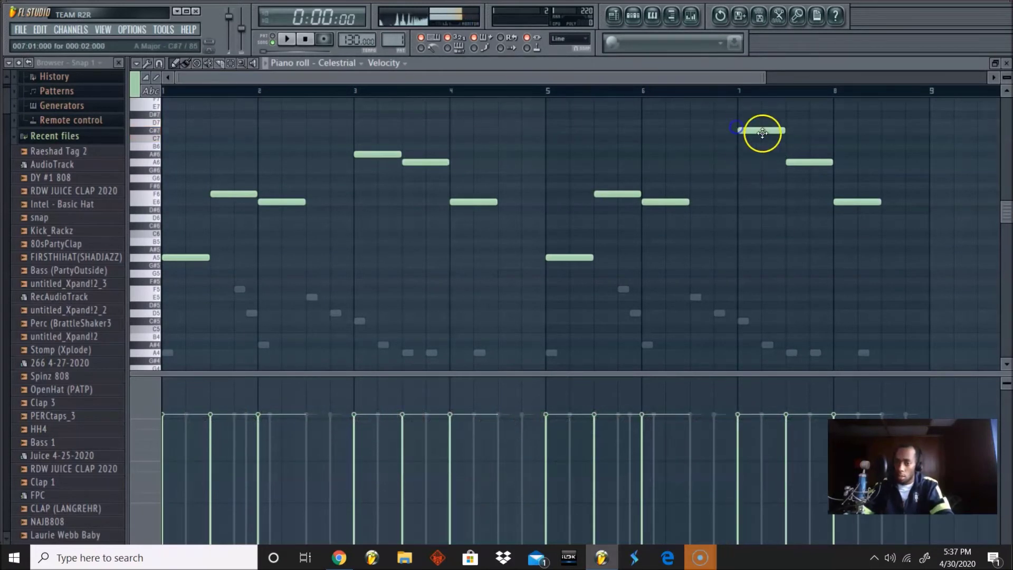
pyautogui.rightClick(787, 148)
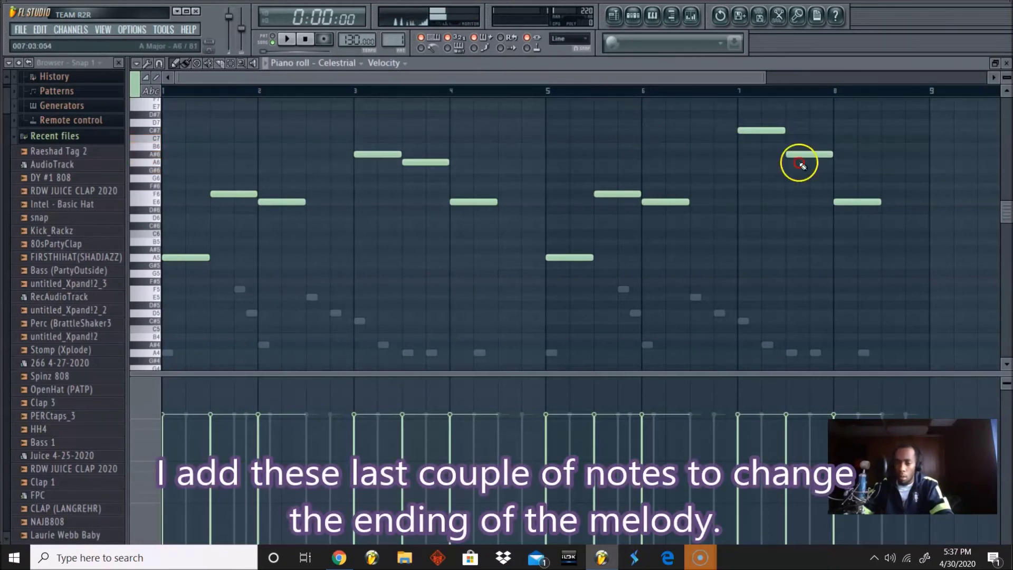
pyautogui.click(791, 153)
# Step: Add E7 and F7 in bar 8, remove its lower note, and add D6 and C#6 below
pyautogui.click(838, 106)
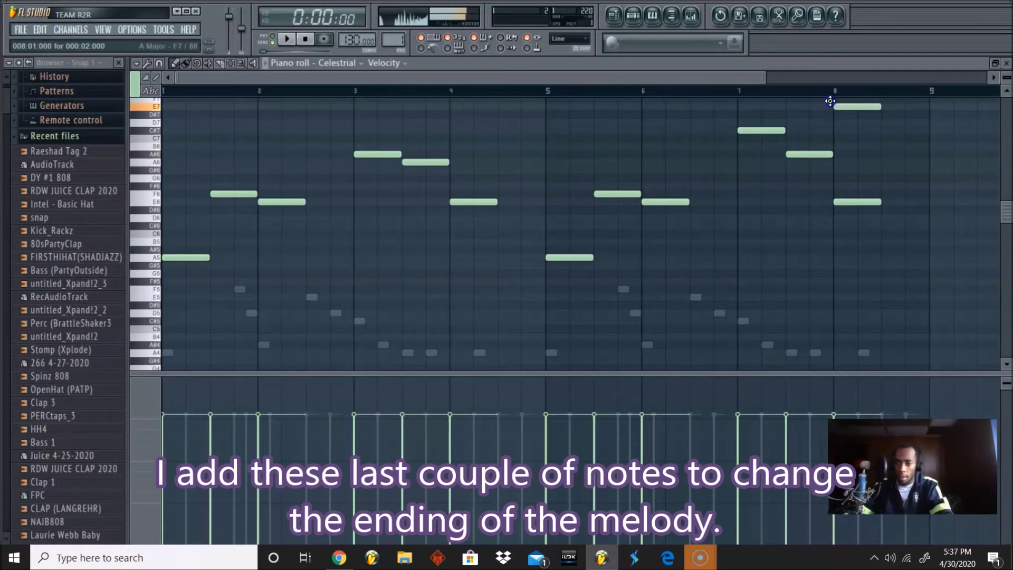
pyautogui.scroll(1, 896, 121)
pyautogui.click(895, 125)
pyautogui.rightClick(859, 226)
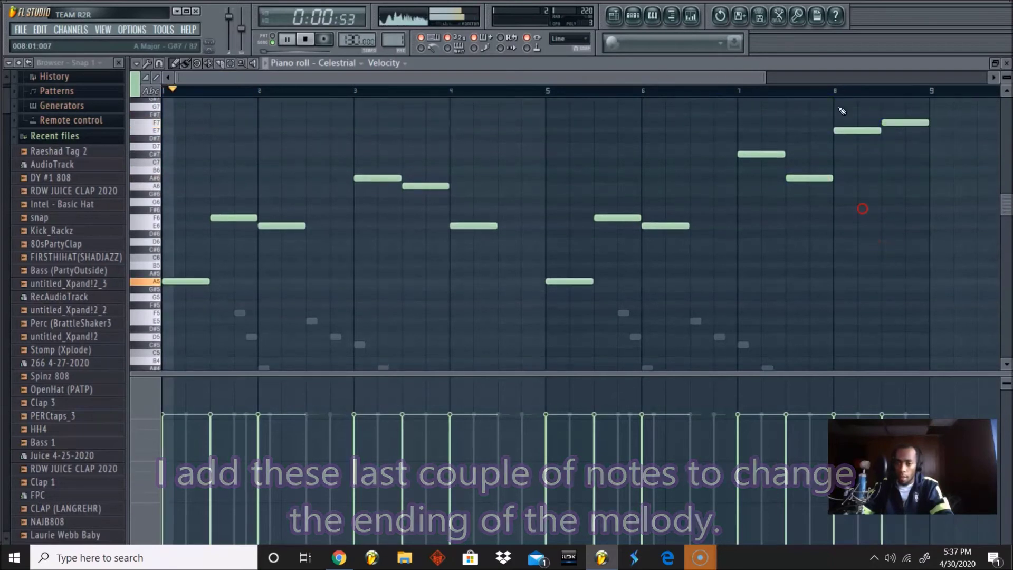
pyautogui.click(737, 89)
pyautogui.click(785, 241)
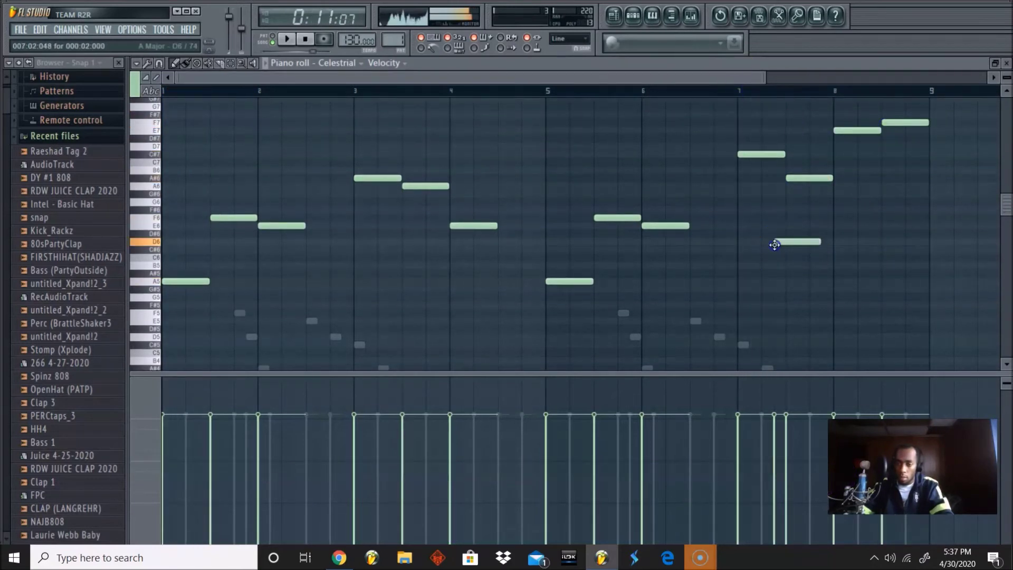
pyautogui.moveTo(787, 240); pyautogui.dragTo(774, 240)
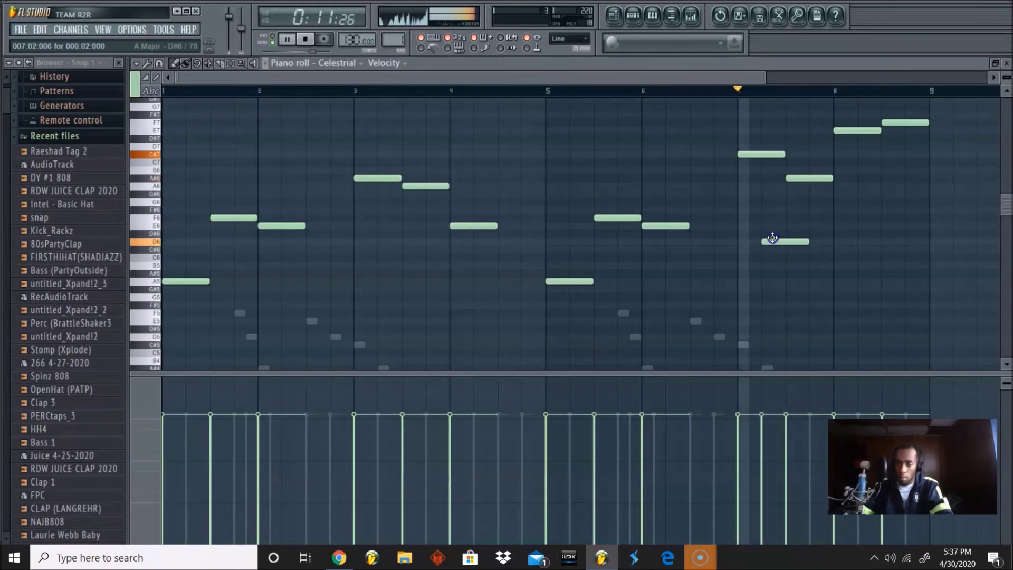
pyautogui.click(861, 249)
# Step: Turn Celestrial's volume down, set Distant to about 79% (-5.0 dB), and open the Distant synth
pyautogui.click(632, 21)
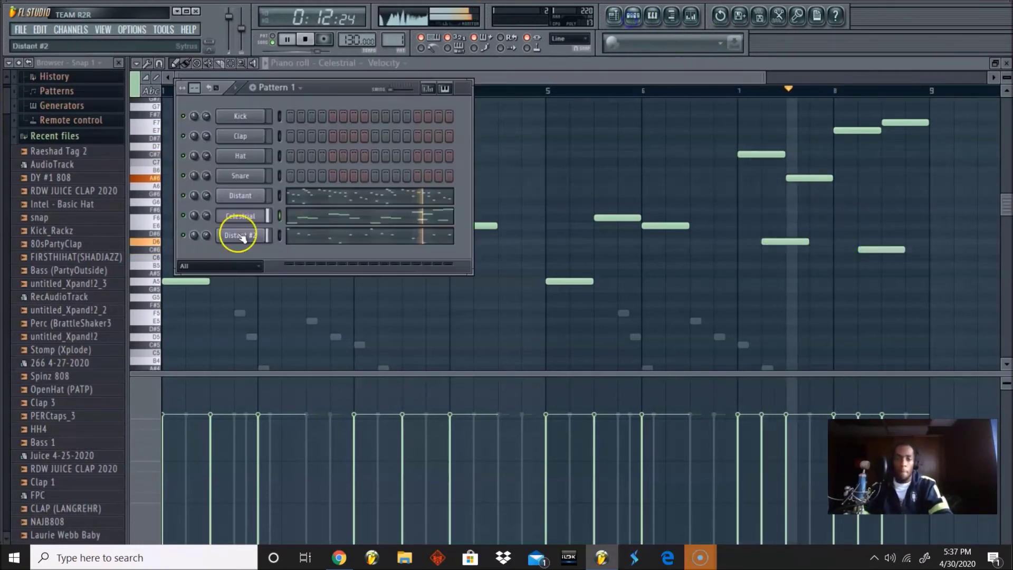
pyautogui.scroll(-5, 207, 214)
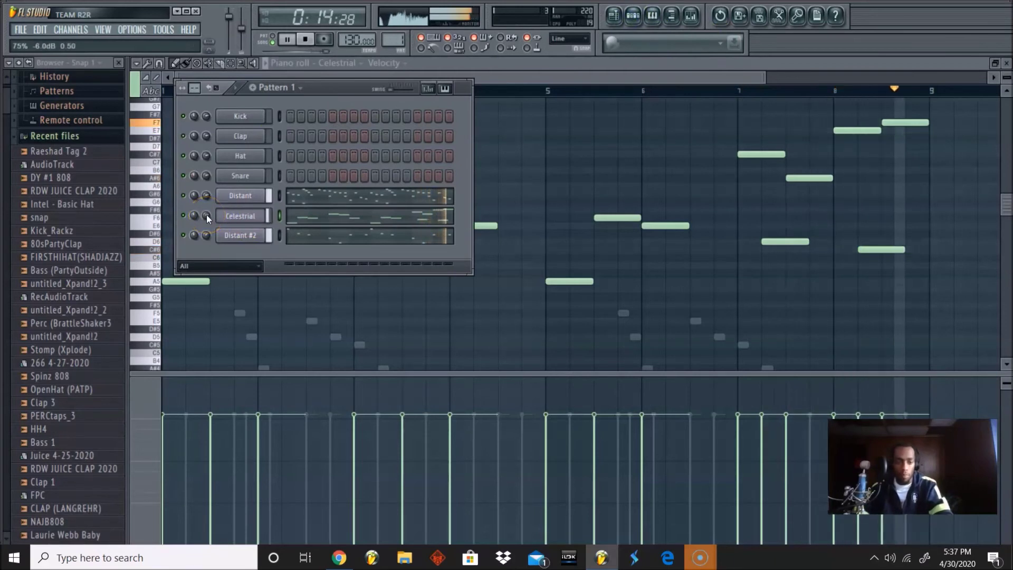
pyautogui.scroll(-5, 207, 215)
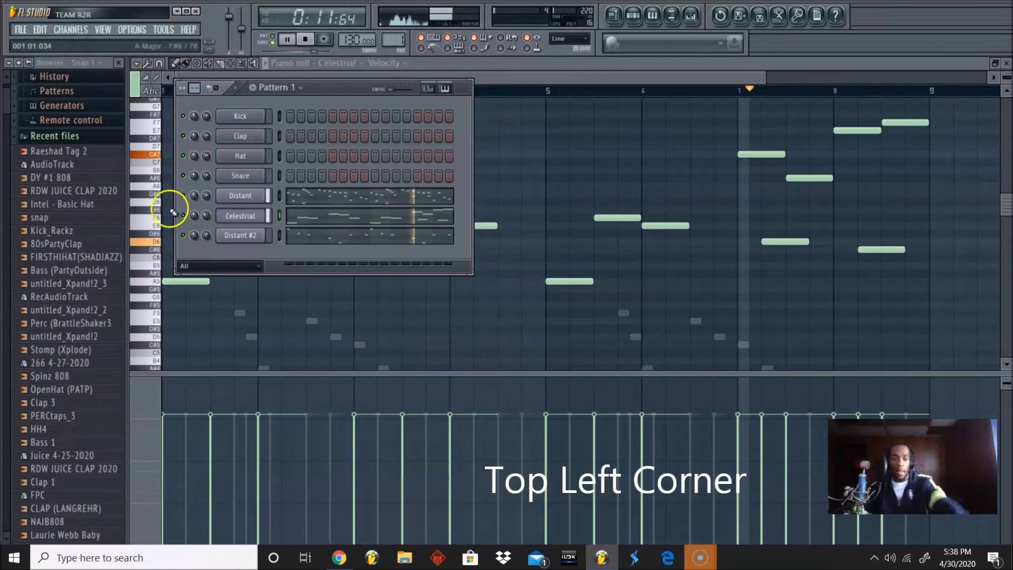
pyautogui.press('space')
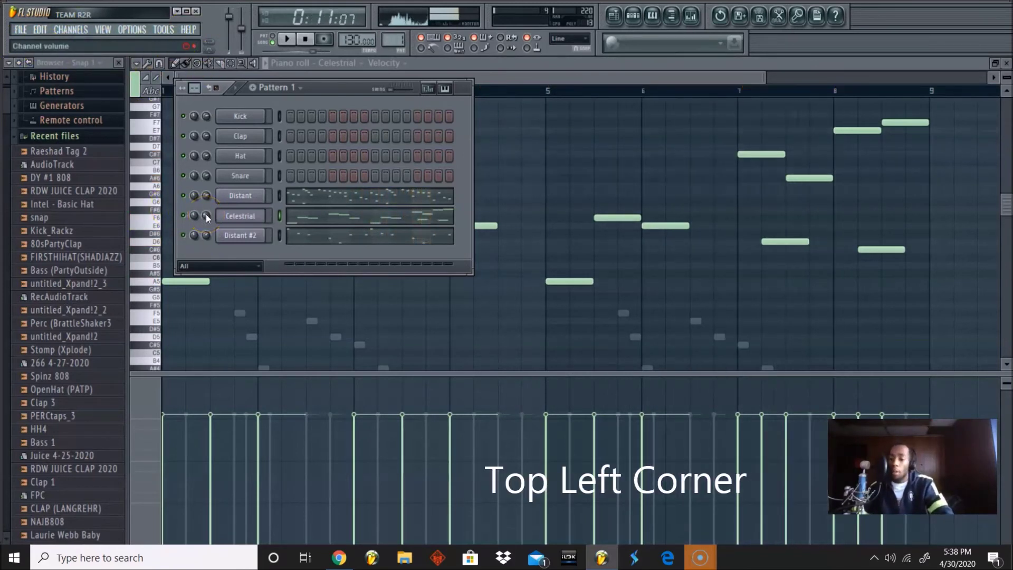
pyautogui.click(213, 194)
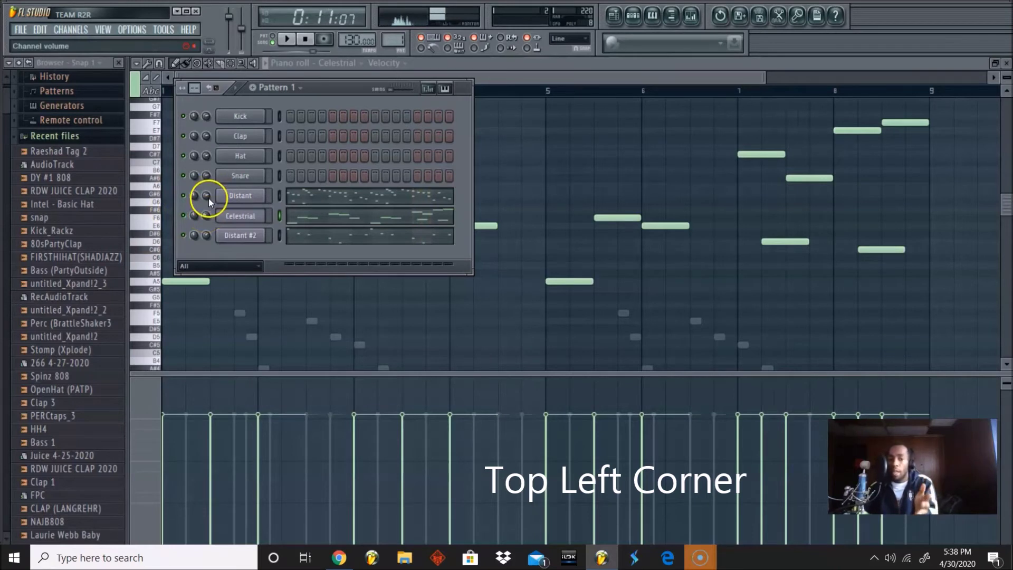
pyautogui.click(208, 220)
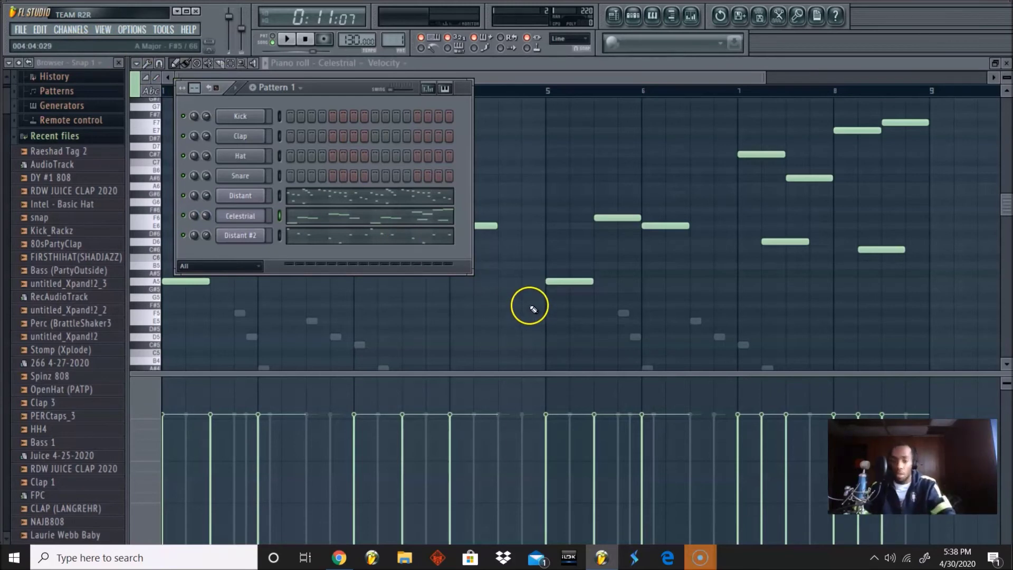
pyautogui.press('space')
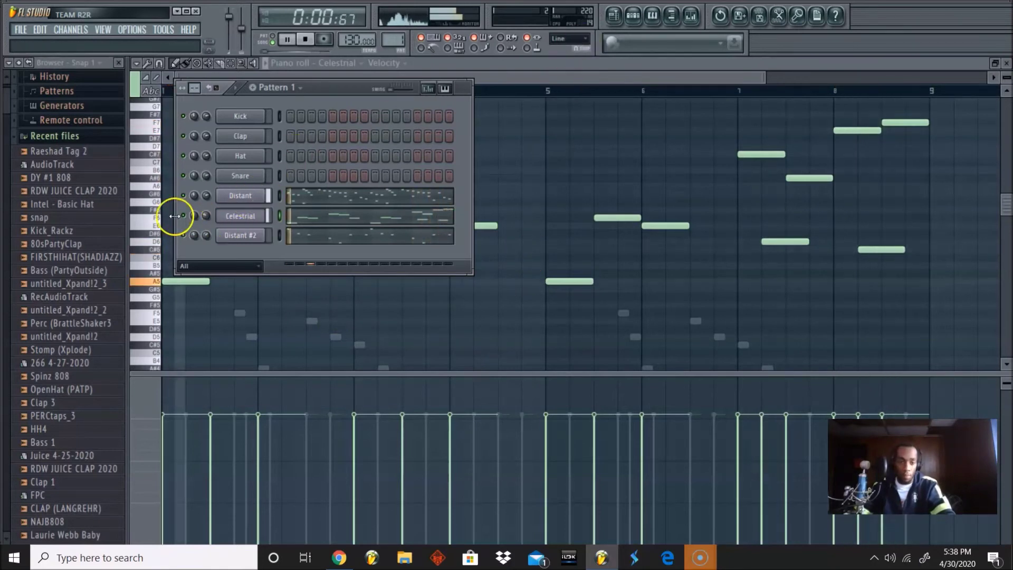
pyautogui.moveTo(213, 204); pyautogui.dragTo(211, 195)
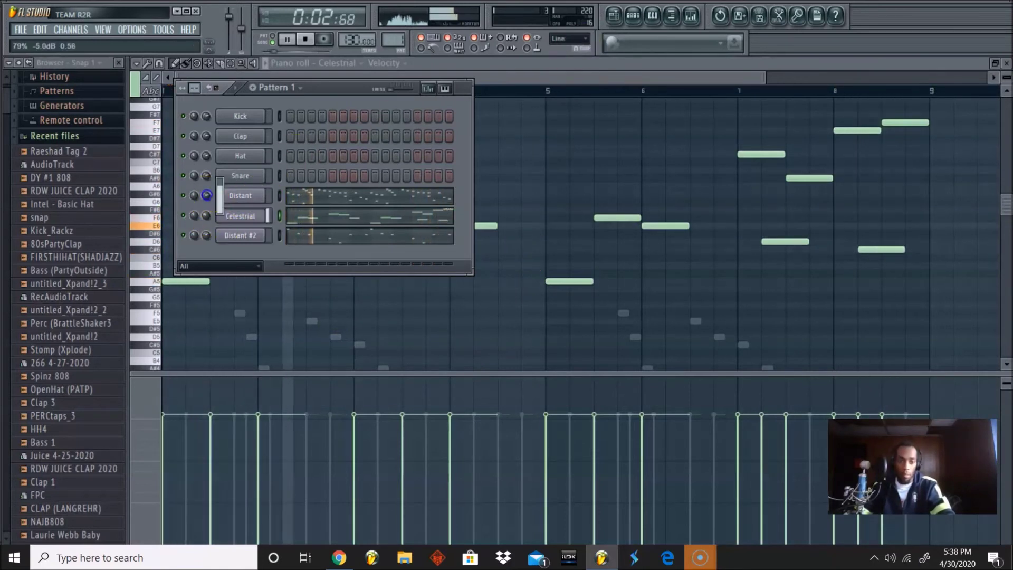
pyautogui.click(232, 196)
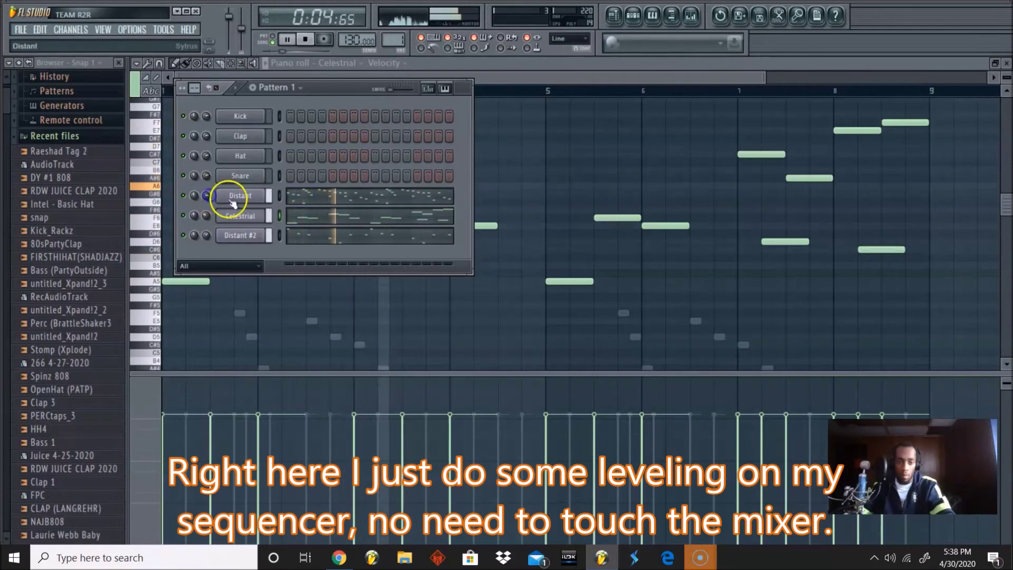
pyautogui.click(205, 217)
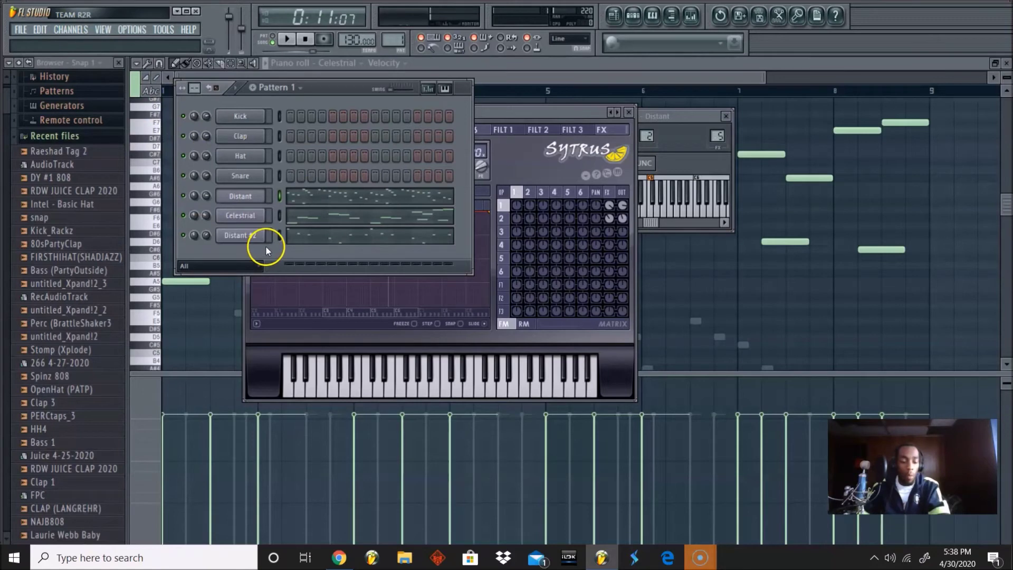
# Step: Clone the Distant channel and load the Above clouds Sytrus preset on the clone
pyautogui.hotkey('alt', 'c')
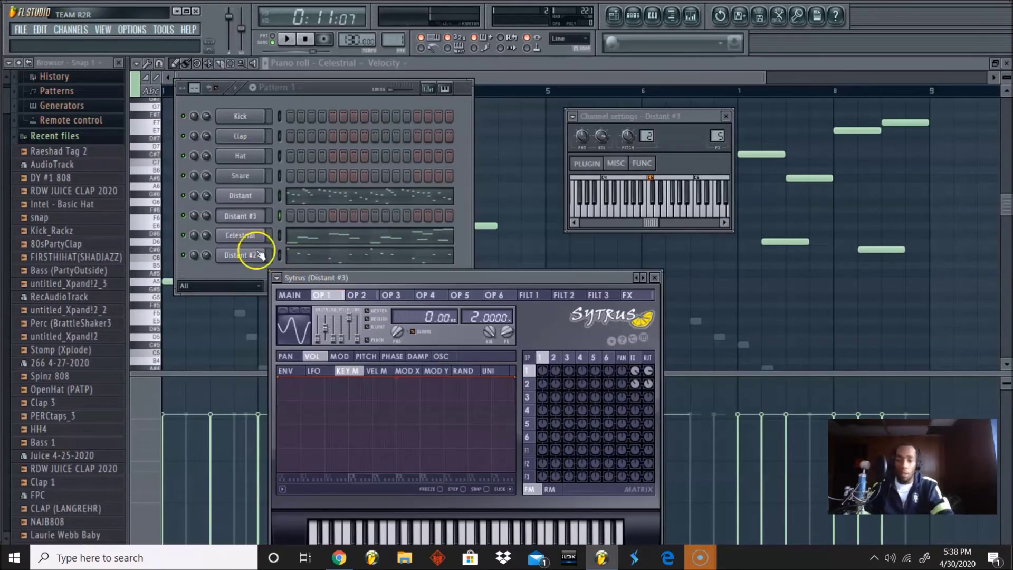
pyautogui.click(277, 279)
pyautogui.moveTo(320, 275)
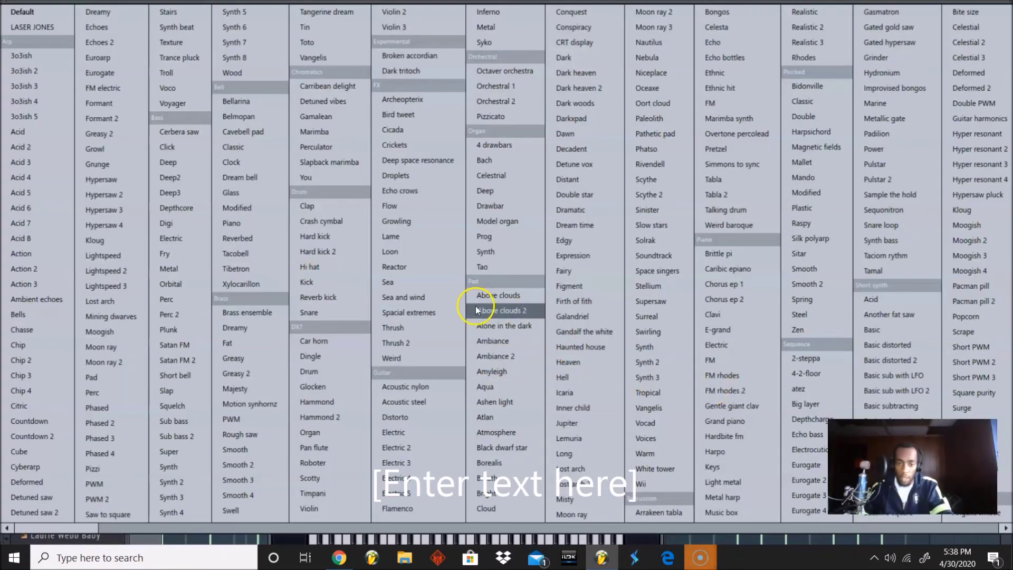
pyautogui.click(513, 296)
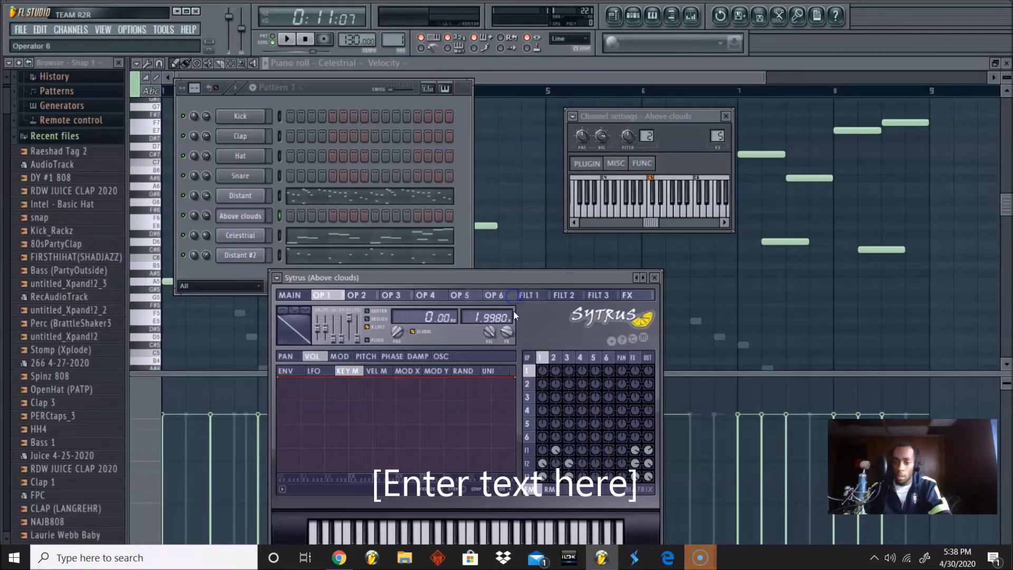
pyautogui.click(315, 90)
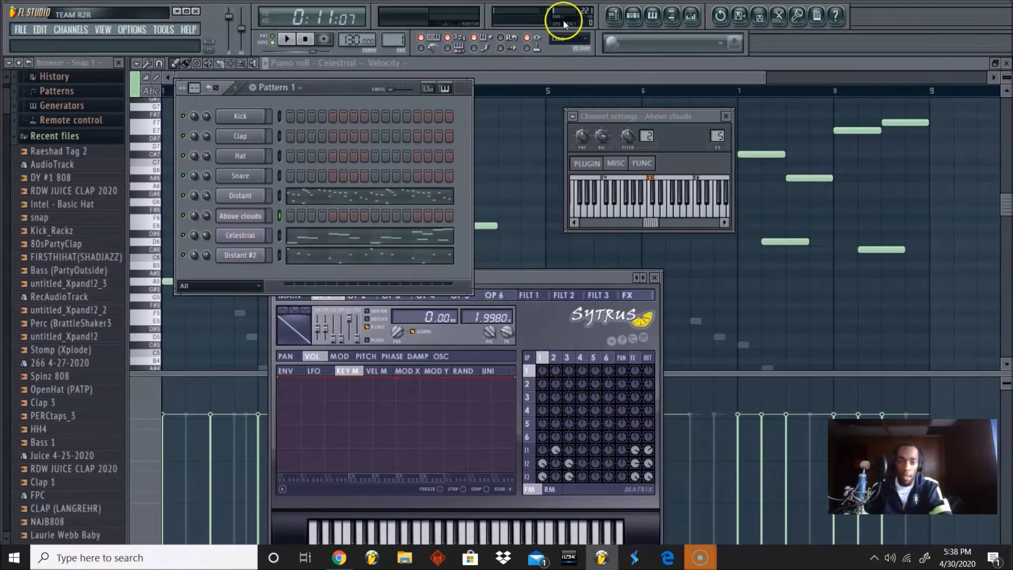
# Step: Show the playlist and step the clone's preset forward to Above clouds 2
pyautogui.click(613, 16)
pyautogui.click(632, 16)
pyautogui.click(632, 16)
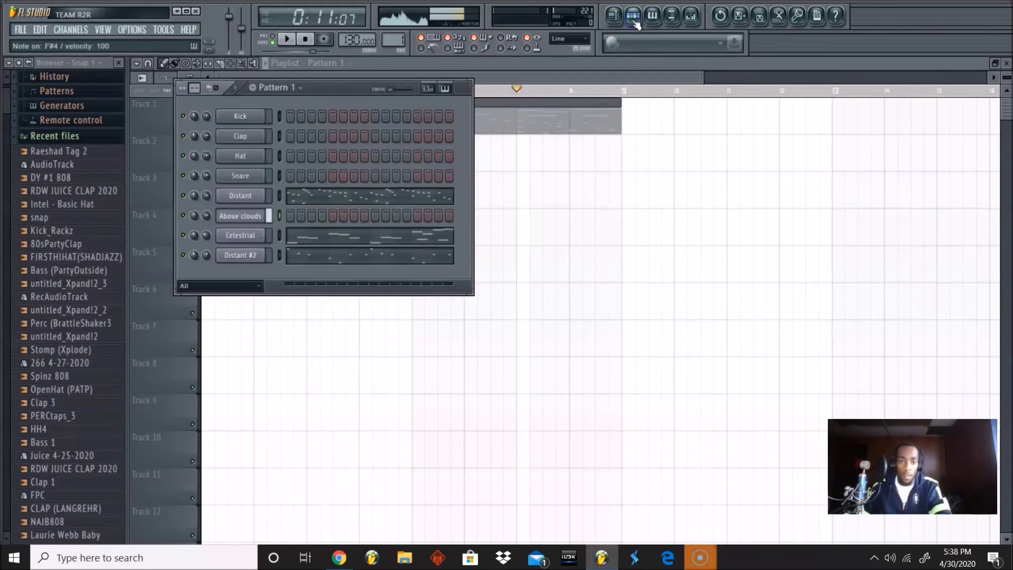
pyautogui.click(241, 221)
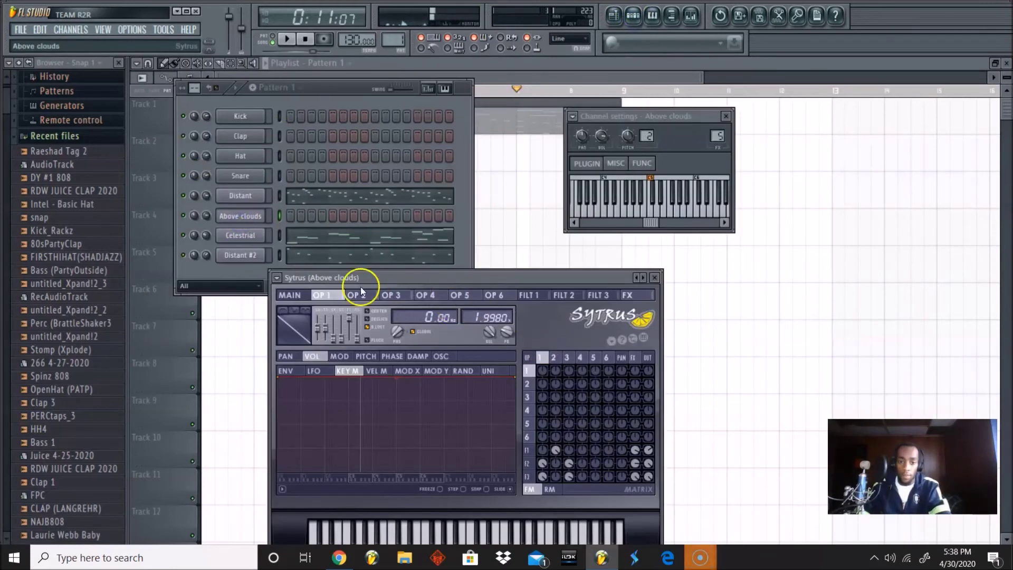
pyautogui.click(642, 277)
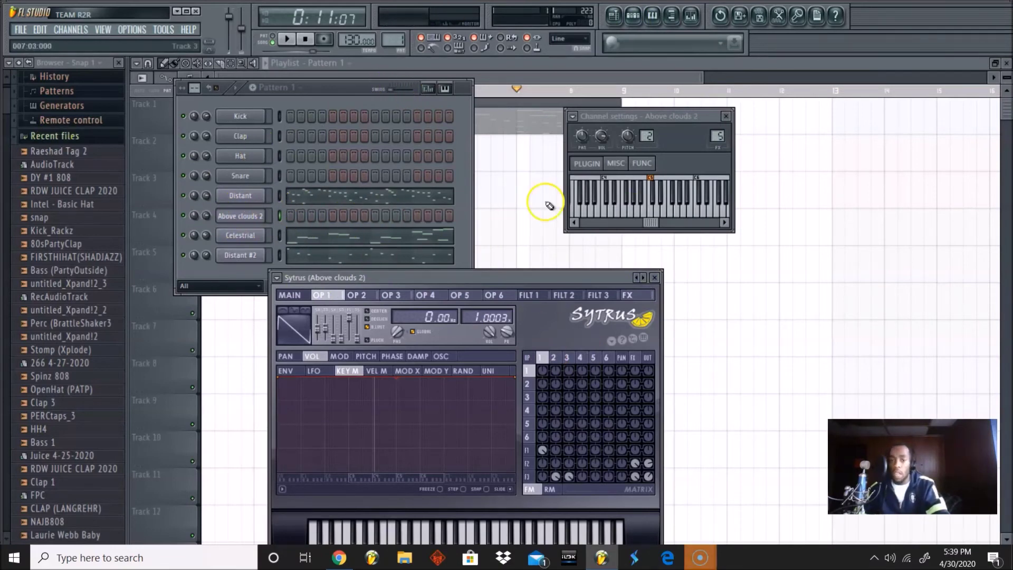
pyautogui.click(243, 195)
pyautogui.click(336, 87)
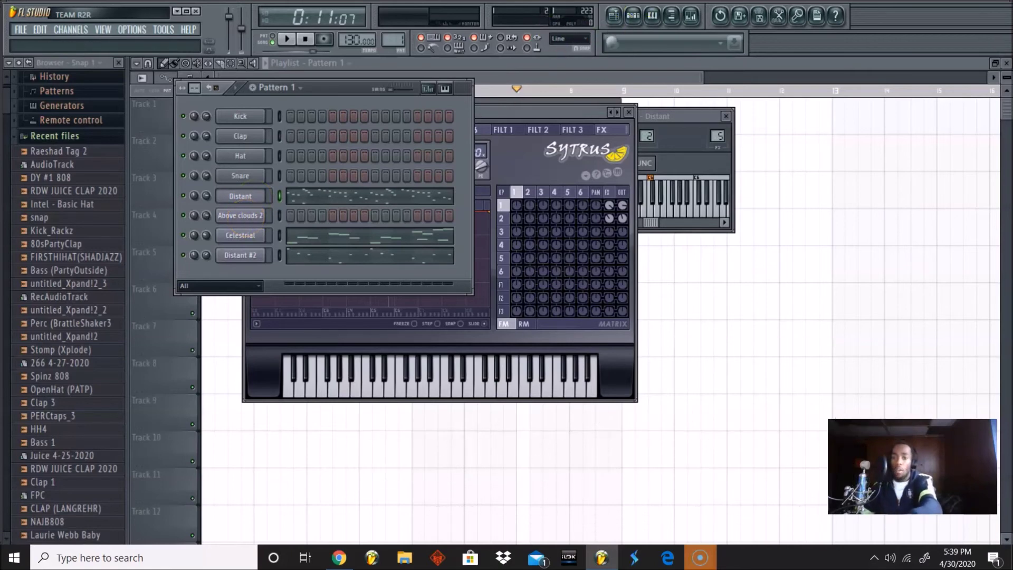
pyautogui.click(690, 16)
# Step: Route the Above clouds 2 channel to a free mixer insert (insert 7)
pyautogui.click(690, 16)
pyautogui.click(262, 215)
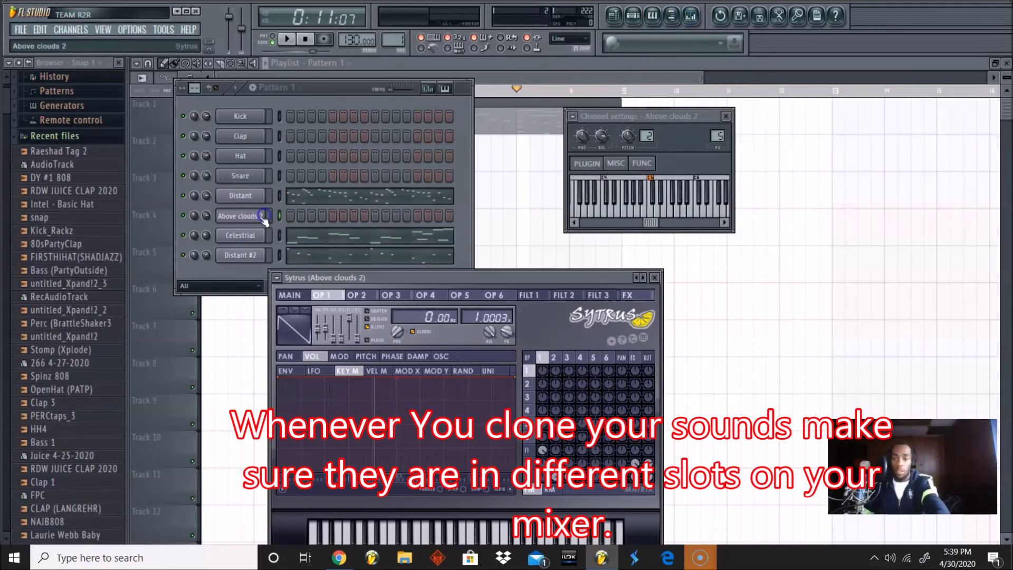
pyautogui.click(744, 150)
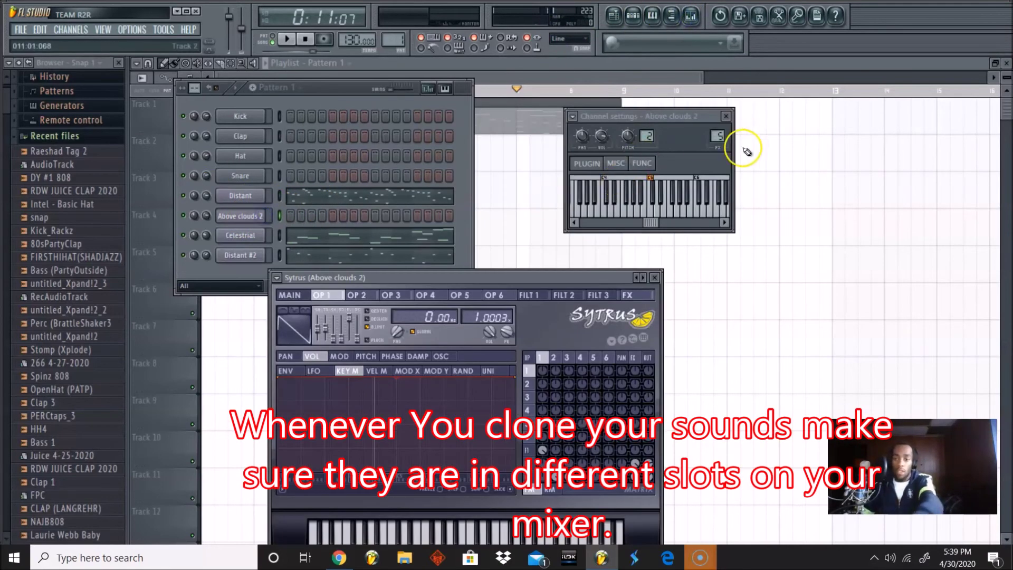
pyautogui.click(578, 120)
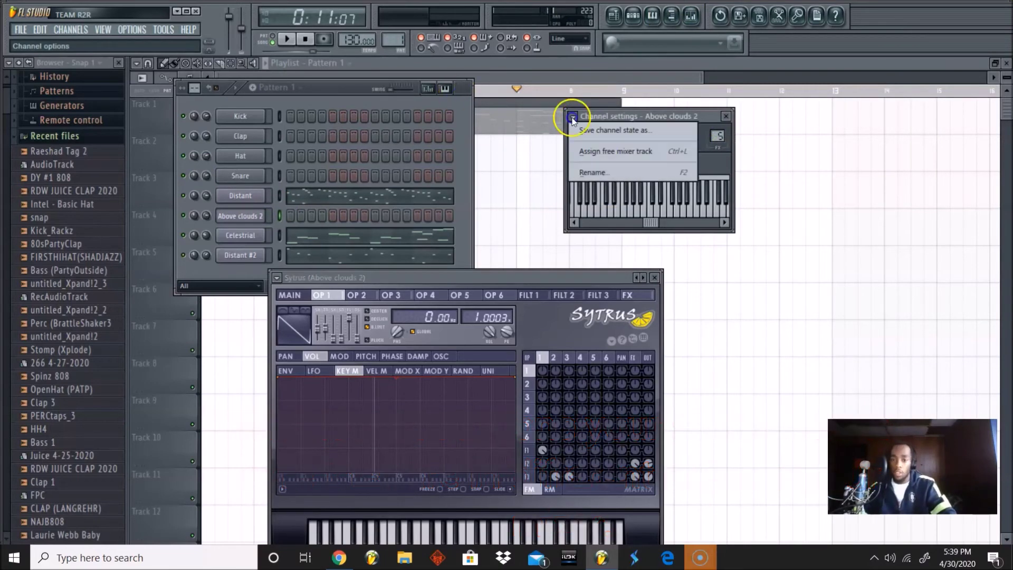
pyautogui.click(594, 154)
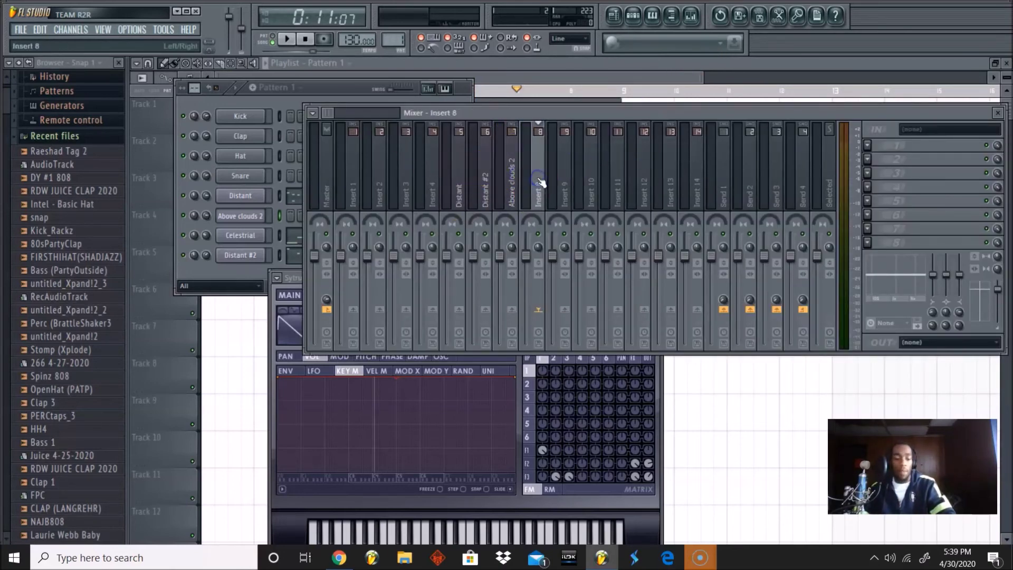
# Step: Open the Above clouds 2 channel in the piano roll
pyautogui.click(321, 87)
pyautogui.press('space')
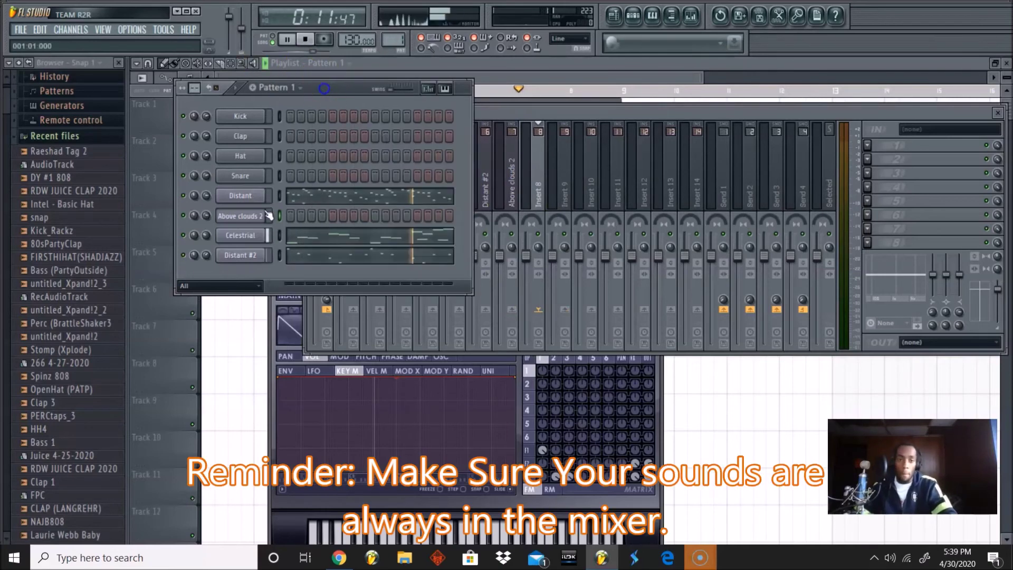
pyautogui.rightClick(245, 221)
pyautogui.click(288, 218)
# Step: Draw the opening D7 and A6 notes and shorten each to half a beat
pyautogui.press('space')
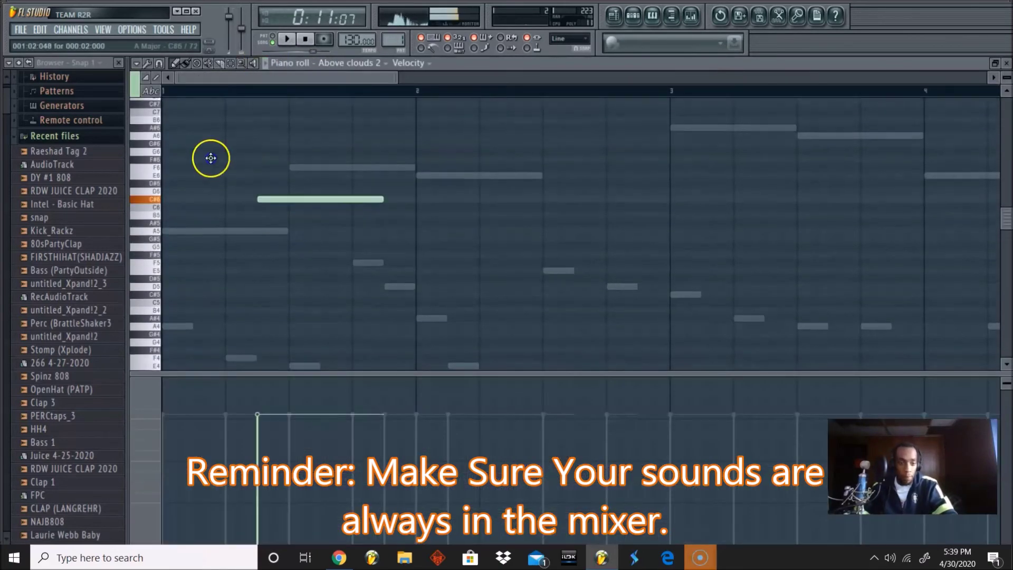
pyautogui.click(177, 206)
pyautogui.moveTo(176, 207); pyautogui.dragTo(191, 167)
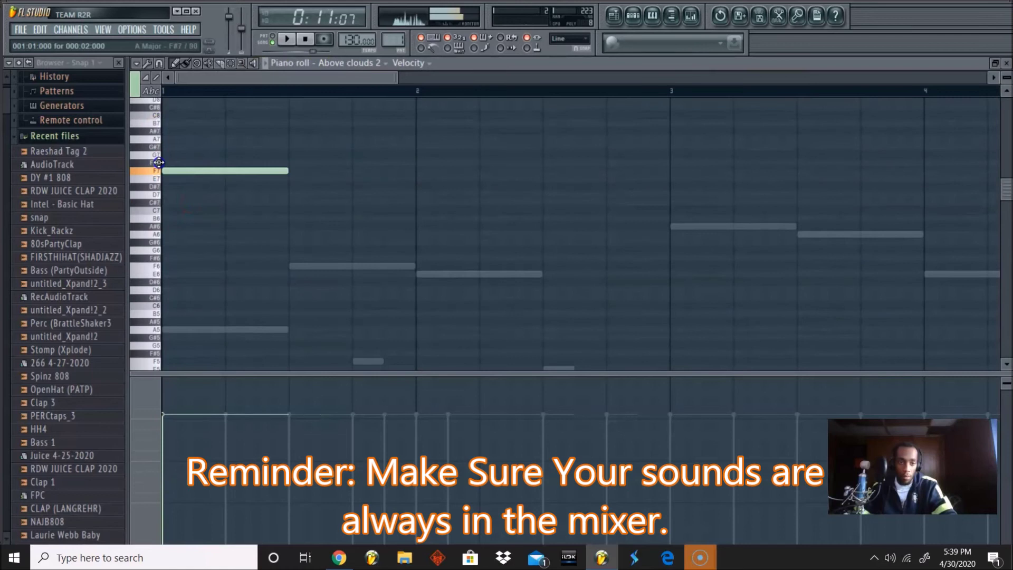
pyautogui.click(164, 172)
pyautogui.moveTo(180, 170); pyautogui.dragTo(165, 186)
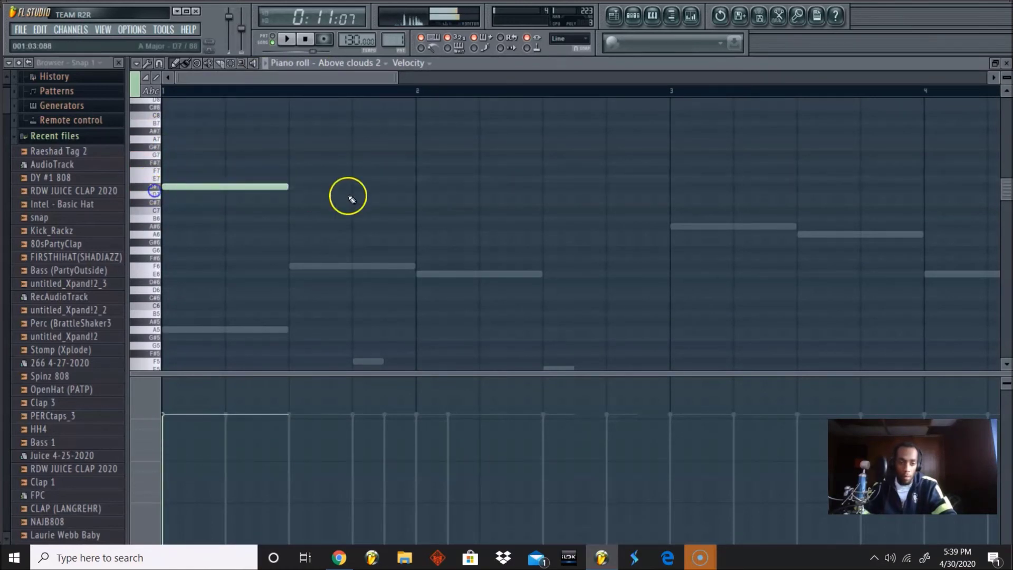
pyautogui.click(169, 195)
pyautogui.rightClick(178, 192)
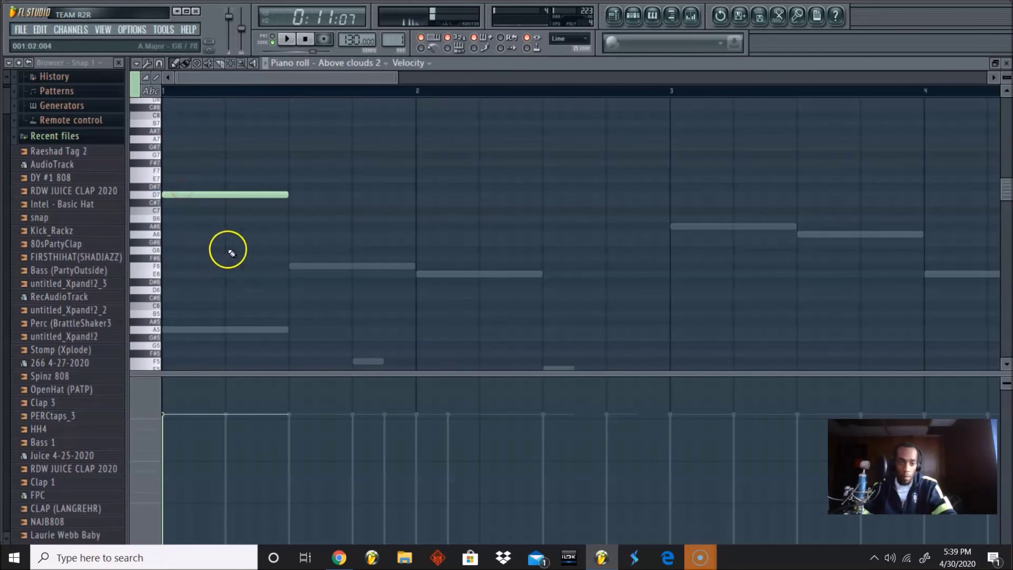
pyautogui.click(195, 234)
pyautogui.click(305, 39)
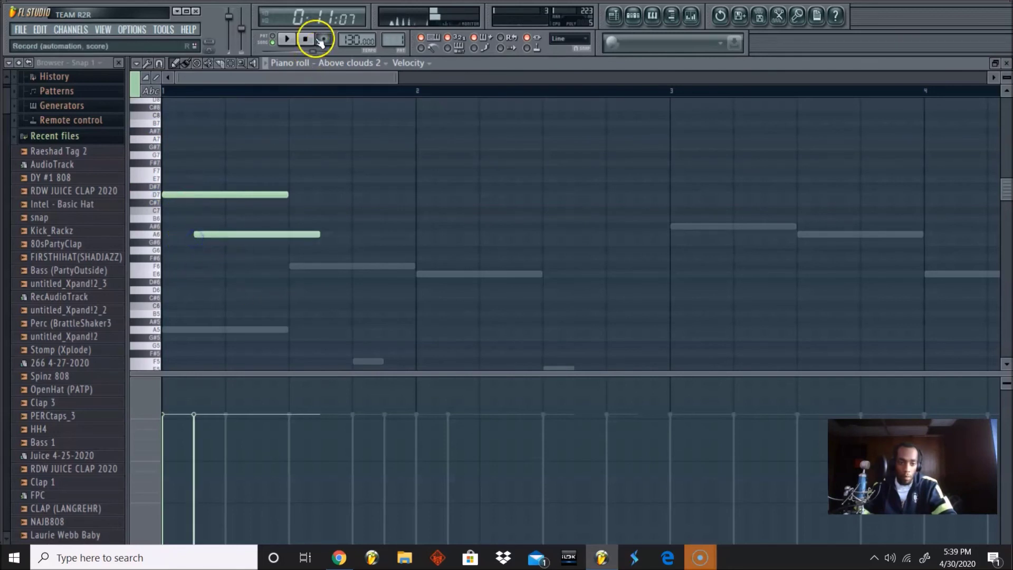
pyautogui.click(205, 237)
pyautogui.moveTo(287, 194); pyautogui.dragTo(193, 195)
pyautogui.moveTo(319, 234); pyautogui.dragTo(199, 226)
# Step: Continue bar 1 with short notes down to G6, then up through F7, E7 and D#7
pyautogui.click(238, 234)
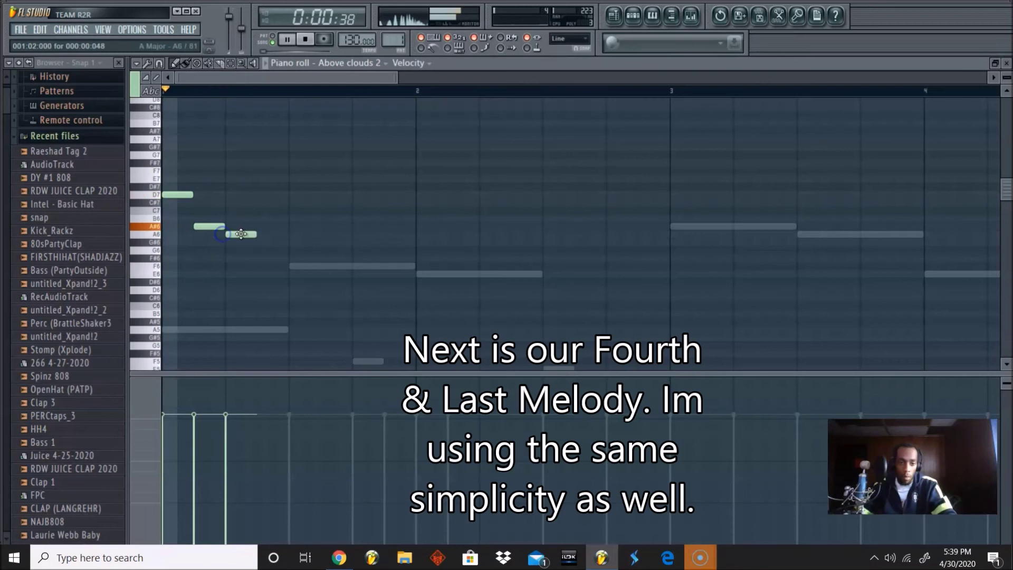
pyautogui.click(283, 242)
pyautogui.moveTo(269, 242); pyautogui.dragTo(266, 249)
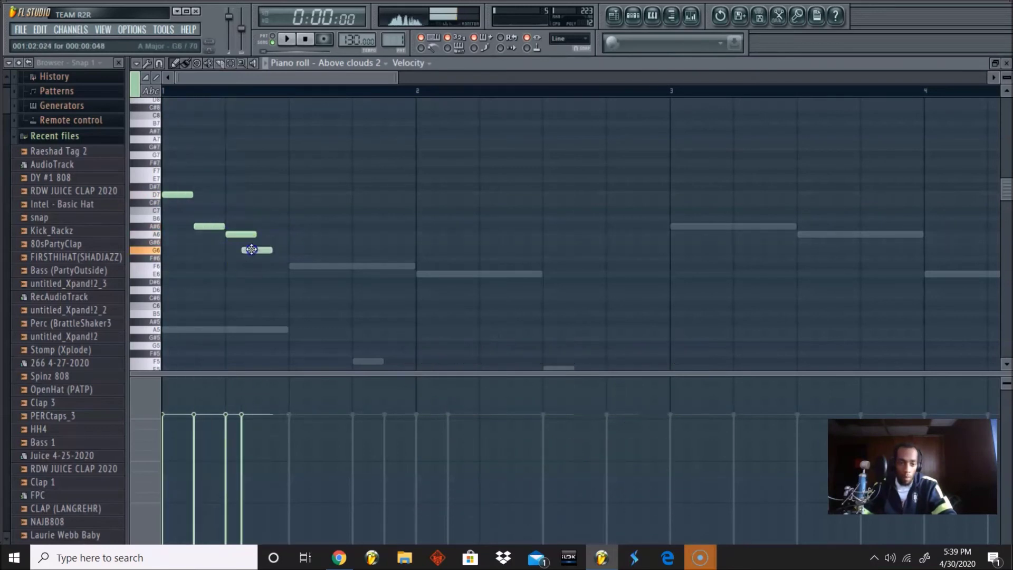
pyautogui.click(294, 162)
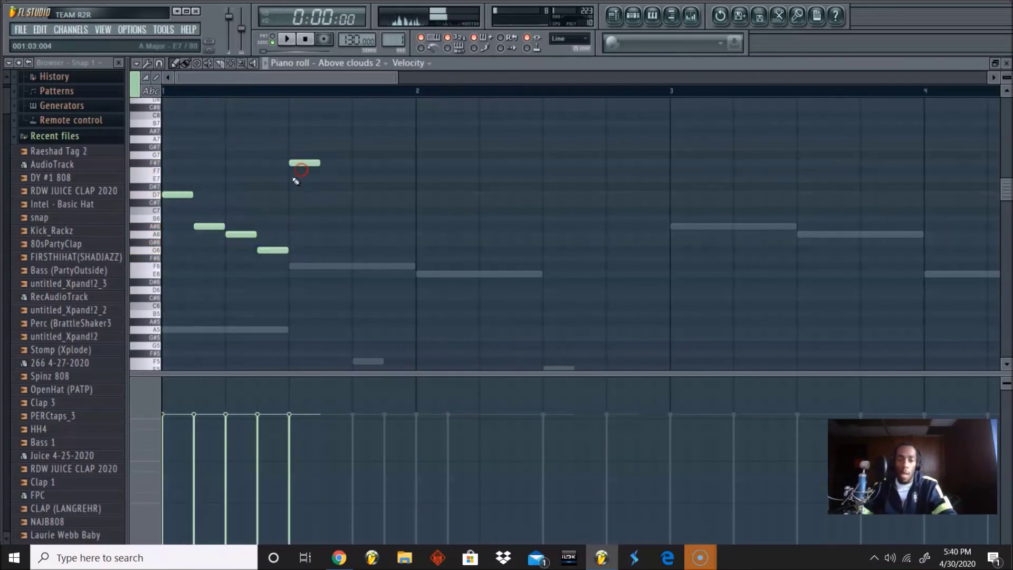
pyautogui.click(295, 163)
pyautogui.rightClick(296, 161)
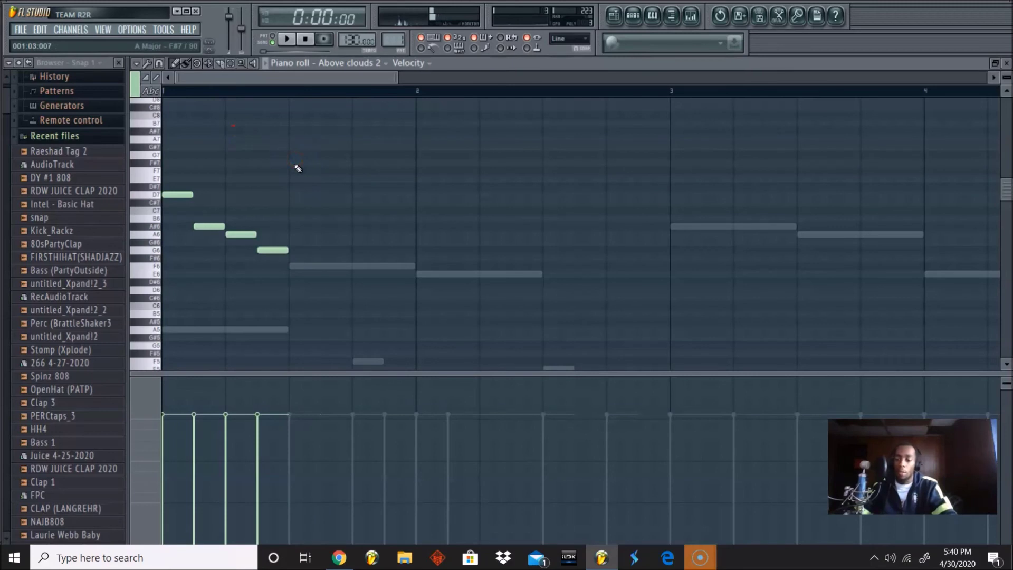
pyautogui.click(295, 162)
pyautogui.moveTo(294, 165); pyautogui.dragTo(290, 173)
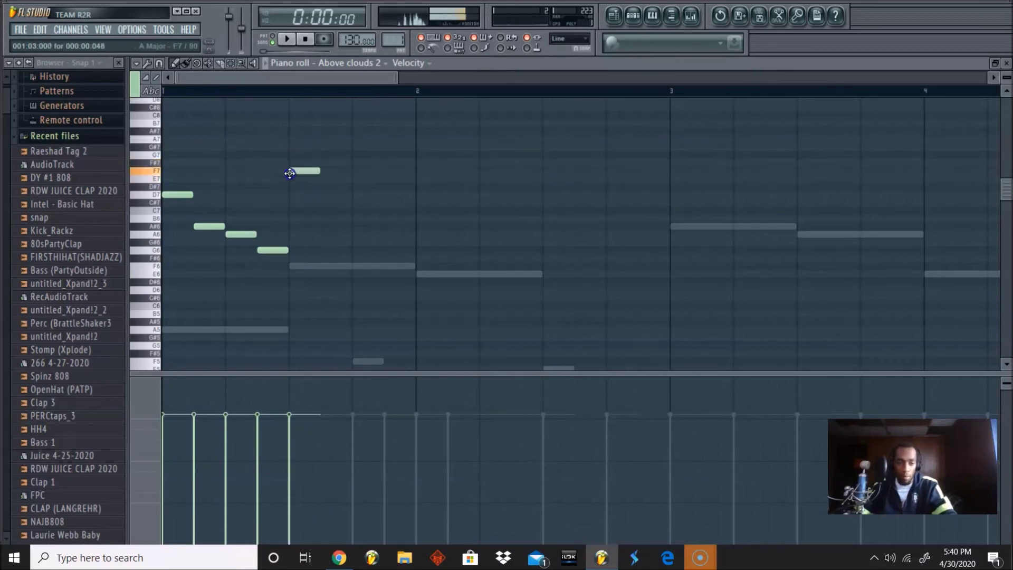
pyautogui.click(319, 180)
pyautogui.press('space')
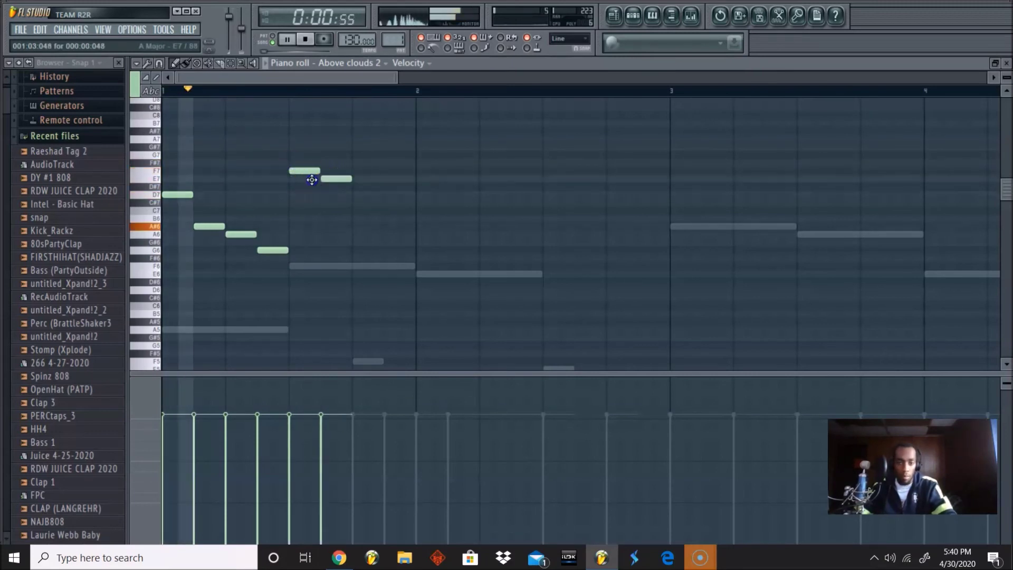
pyautogui.press('space')
pyautogui.click(368, 187)
pyautogui.moveTo(369, 187); pyautogui.dragTo(385, 237)
# Step: Fill bar 2 with a falling run G7, A#7, A7, G7, F7, E7, ending on D7
pyautogui.moveTo(423, 170); pyautogui.dragTo(422, 155)
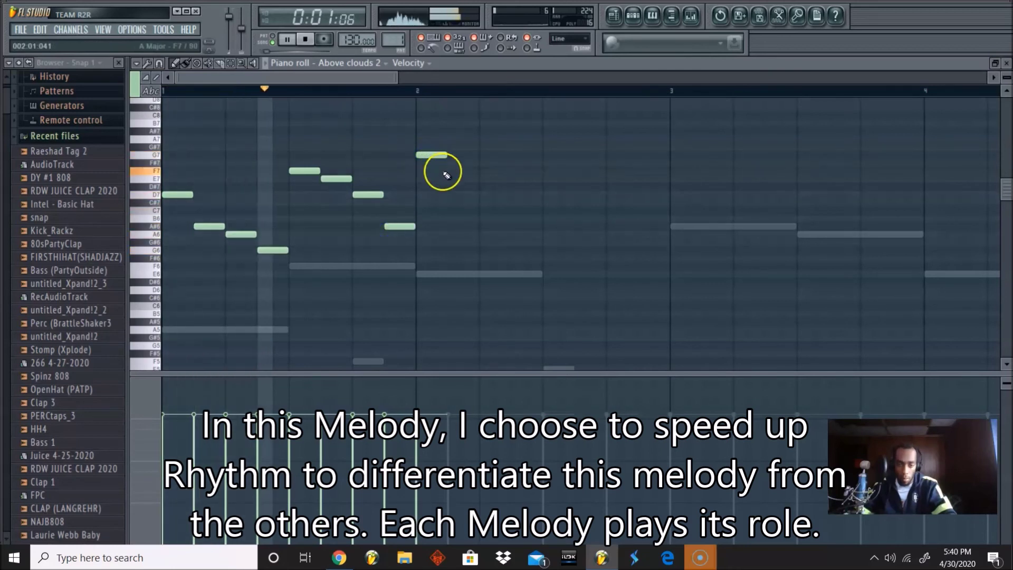
pyautogui.press('space')
pyautogui.click(446, 130)
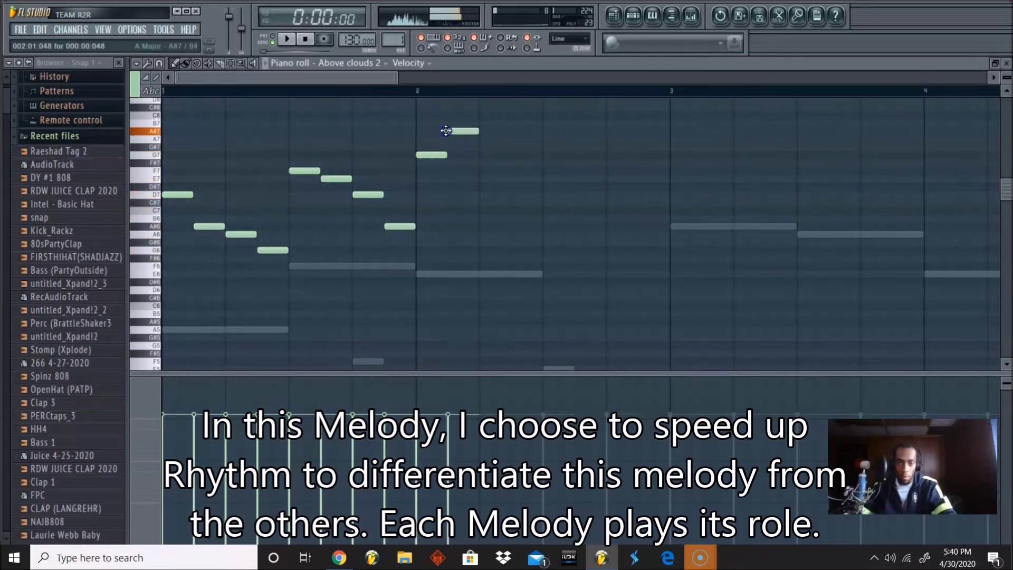
pyautogui.click(482, 141)
pyautogui.click(514, 155)
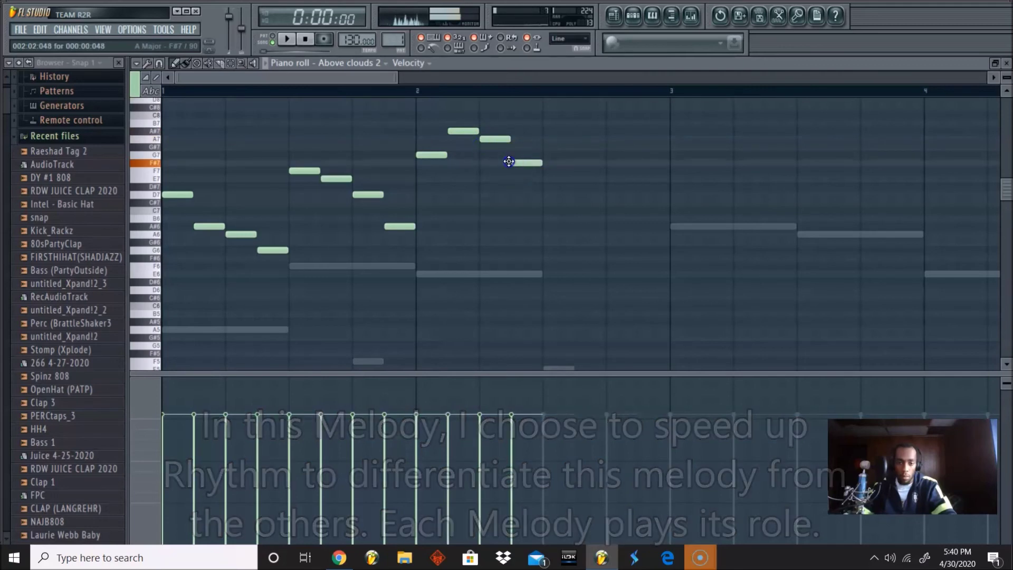
pyautogui.click(544, 168)
pyautogui.click(588, 178)
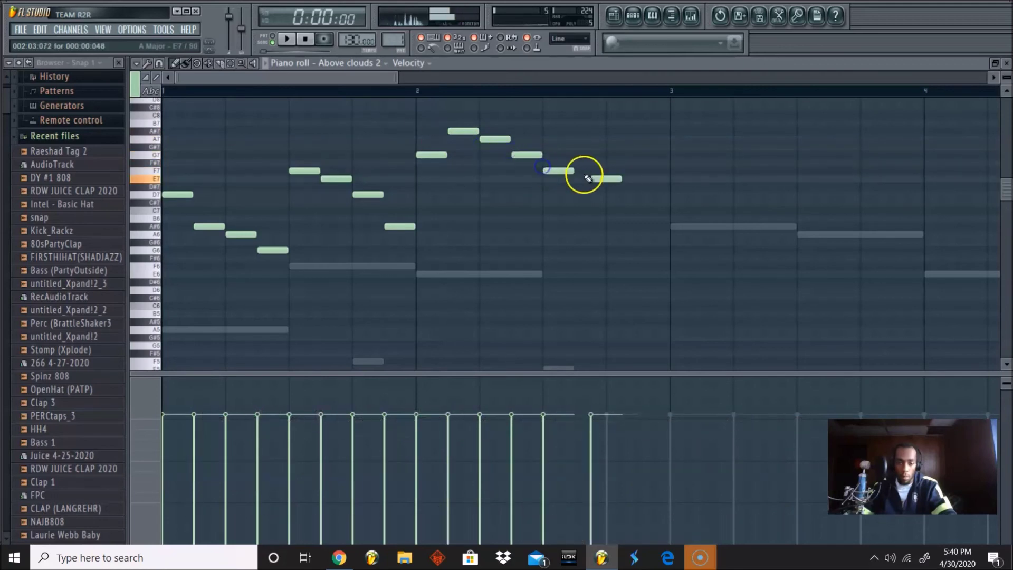
pyautogui.moveTo(577, 180); pyautogui.dragTo(575, 181)
pyautogui.press('space')
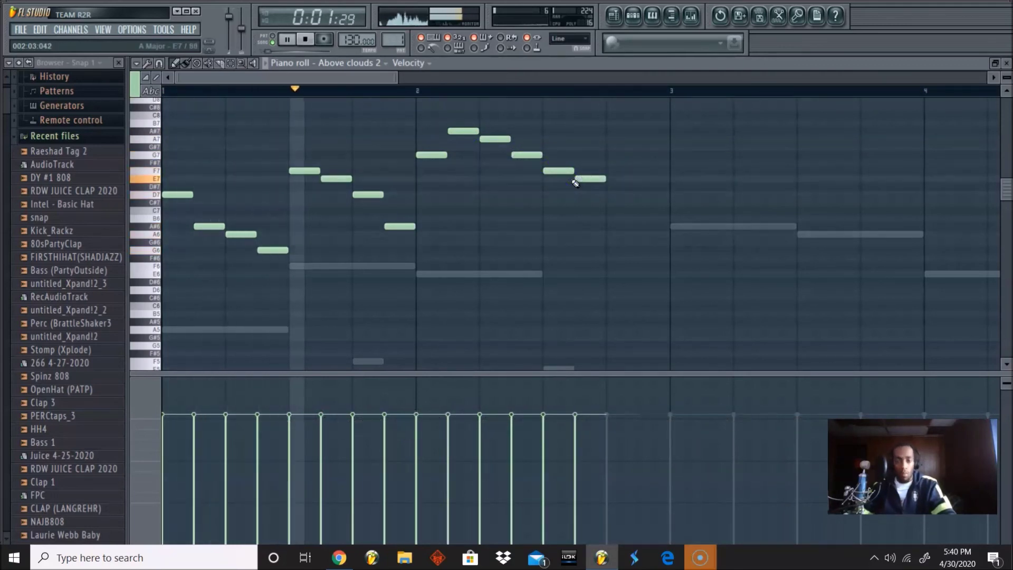
pyautogui.press('space')
pyautogui.click(624, 186)
pyautogui.moveTo(610, 190); pyautogui.dragTo(639, 196)
pyautogui.click(638, 188)
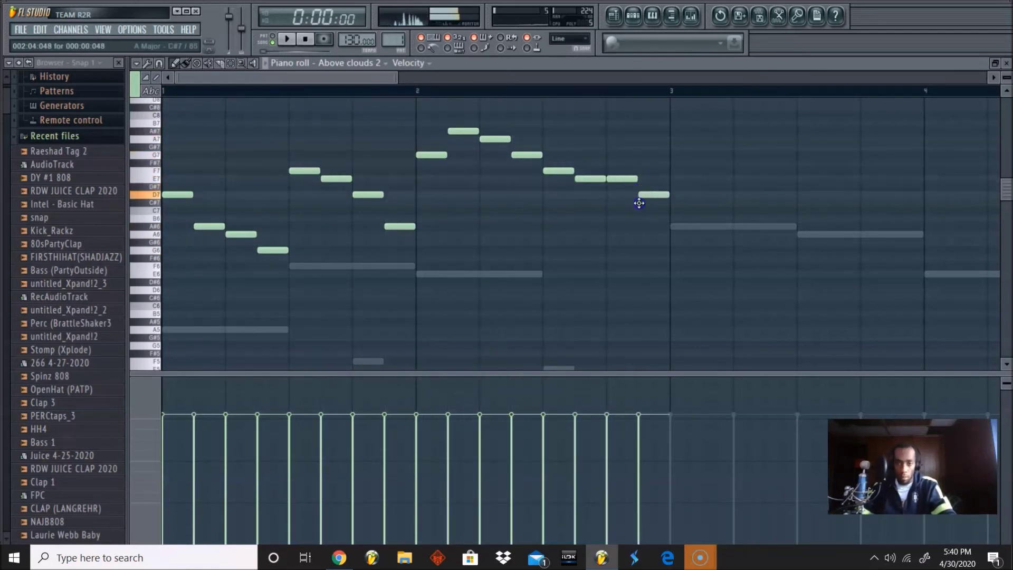
pyautogui.press('space')
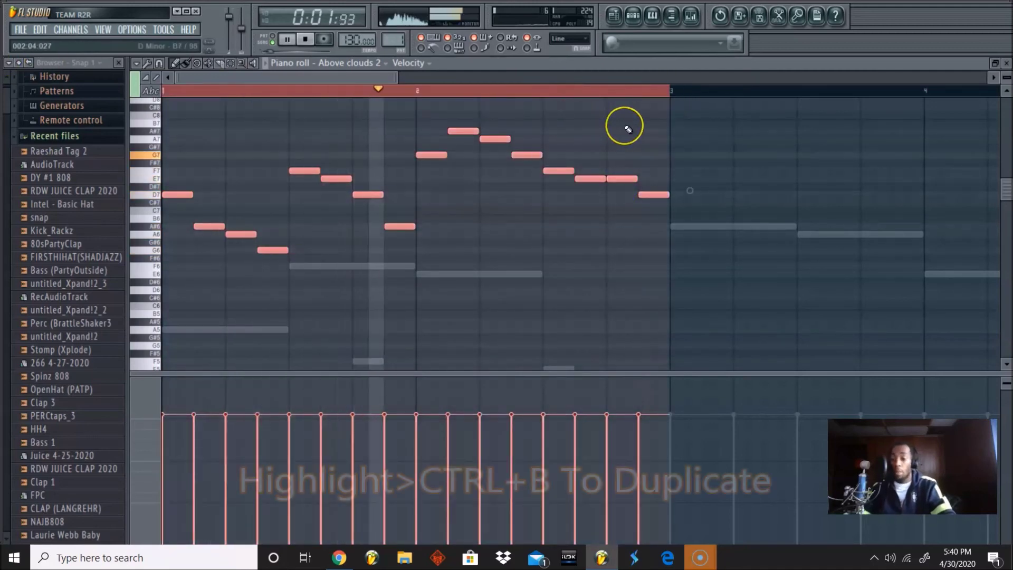
# Step: Duplicate the two bars into bars 3–4 and lower the bar 3 note from D7 to B6
pyautogui.hotkey('ctrl', 'b')
pyautogui.hotkey('ctrl', 'd')
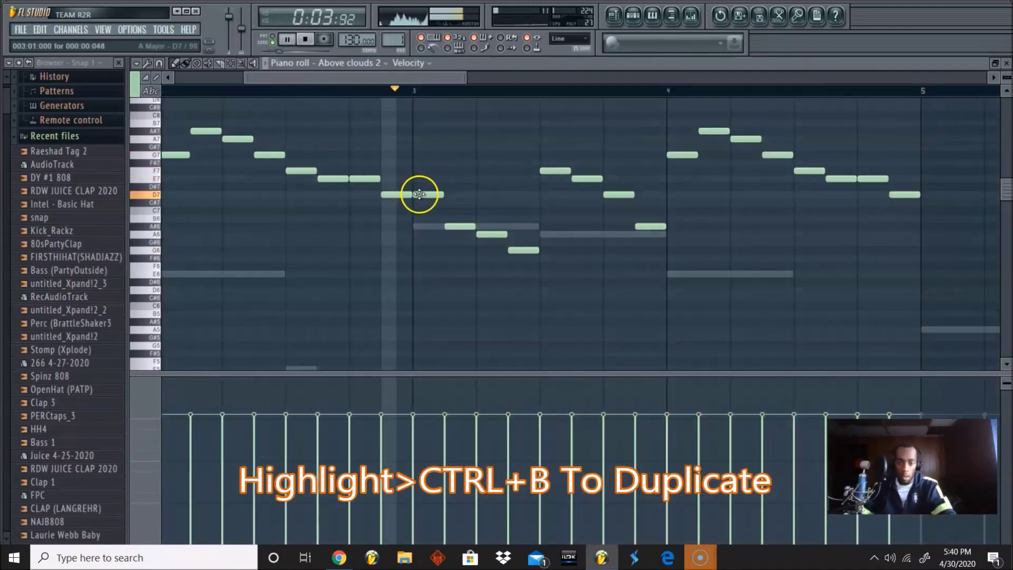
pyautogui.press('space')
pyautogui.moveTo(420, 195)
pyautogui.mouseDown()
pyautogui.moveTo(421, 217)
pyautogui.moveTo(423, 200)
pyautogui.mouseUp()
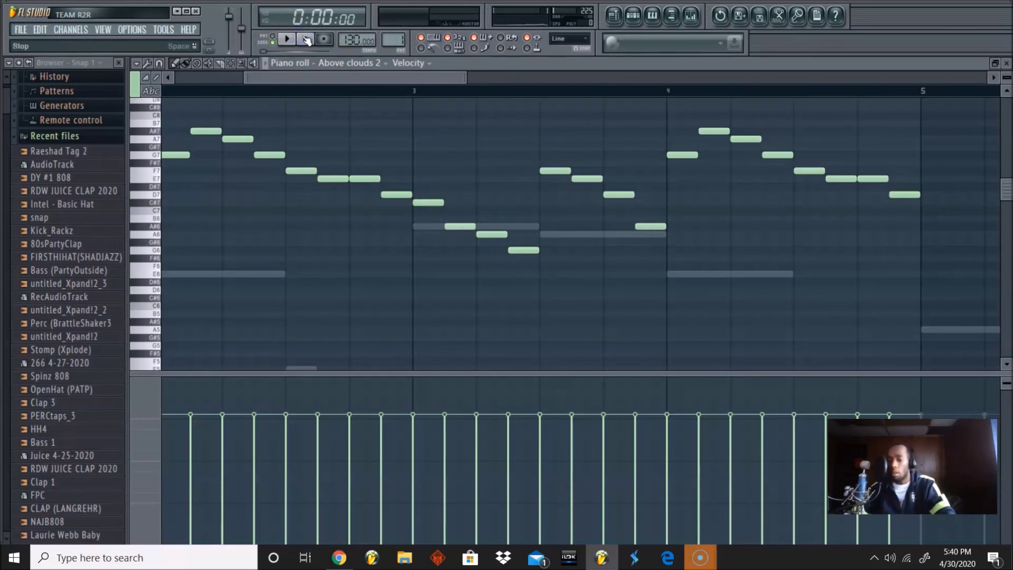
pyautogui.press('space')
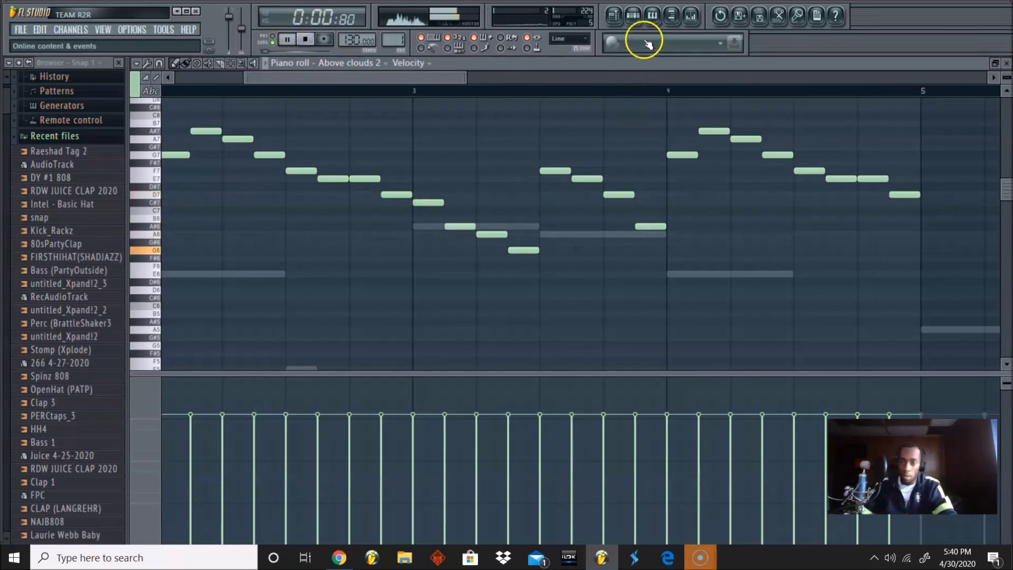
# Step: Select the first four bars and repeat them into bars 5–8 with Ctrl+B
pyautogui.click(633, 15)
pyautogui.press('F6')
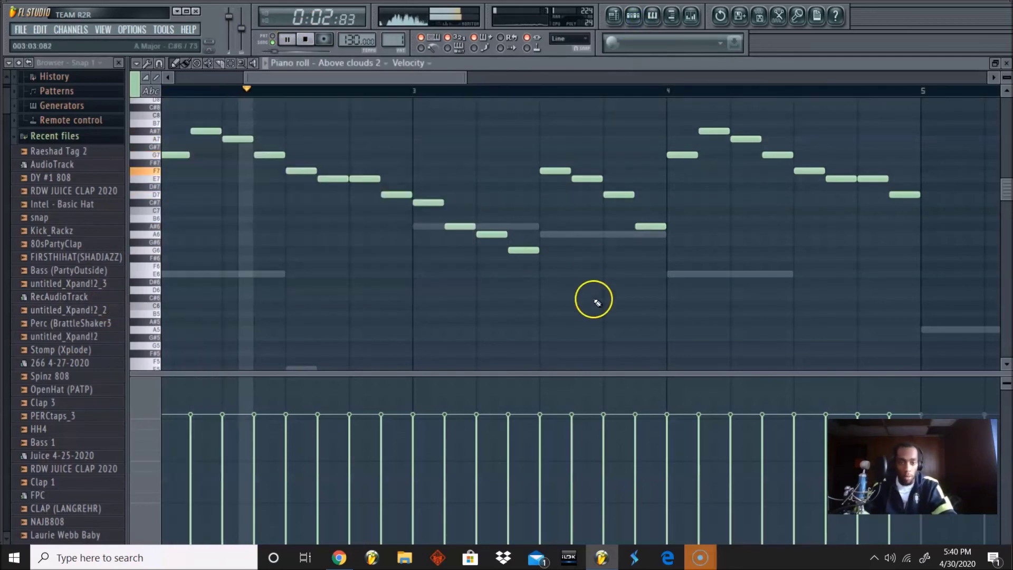
pyautogui.moveTo(465, 79); pyautogui.dragTo(459, 104)
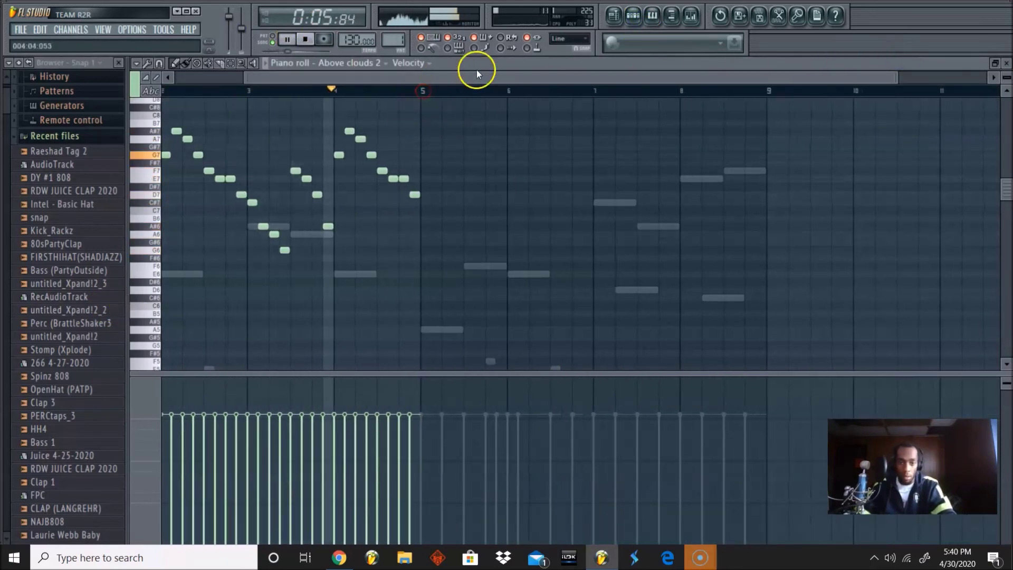
pyautogui.moveTo(414, 94); pyautogui.dragTo(76, 106)
pyautogui.hotkey('ctrl', 'b')
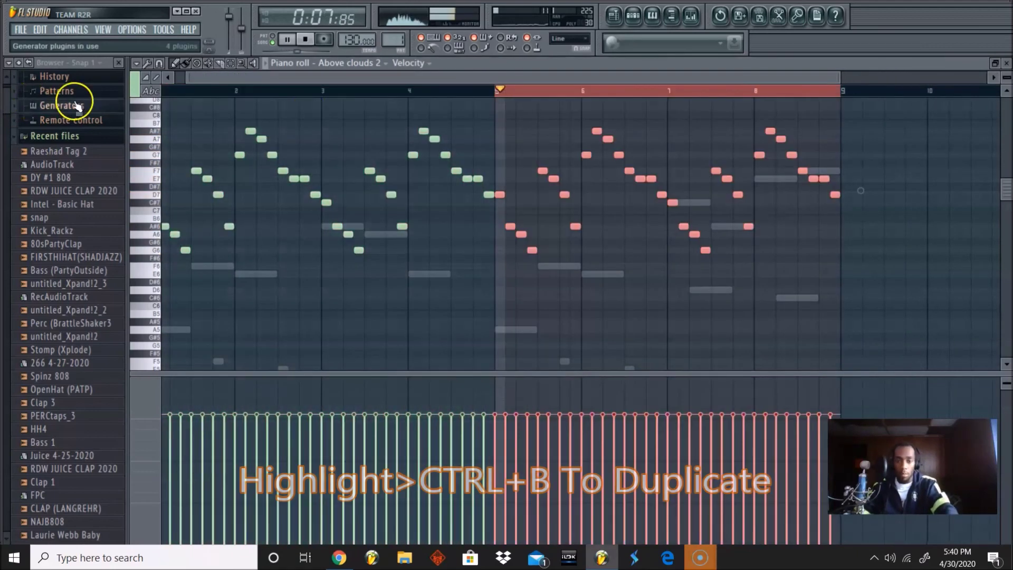
pyautogui.hotkey('ctrl', 'z')
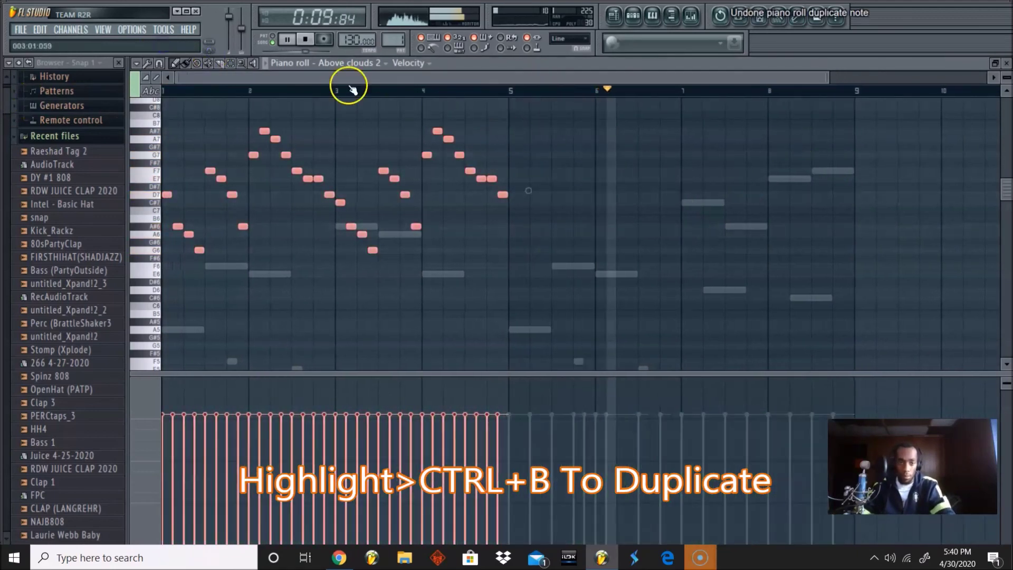
pyautogui.press('space')
pyautogui.moveTo(509, 90); pyautogui.dragTo(158, 95)
pyautogui.hotkey('ctrl', 'b')
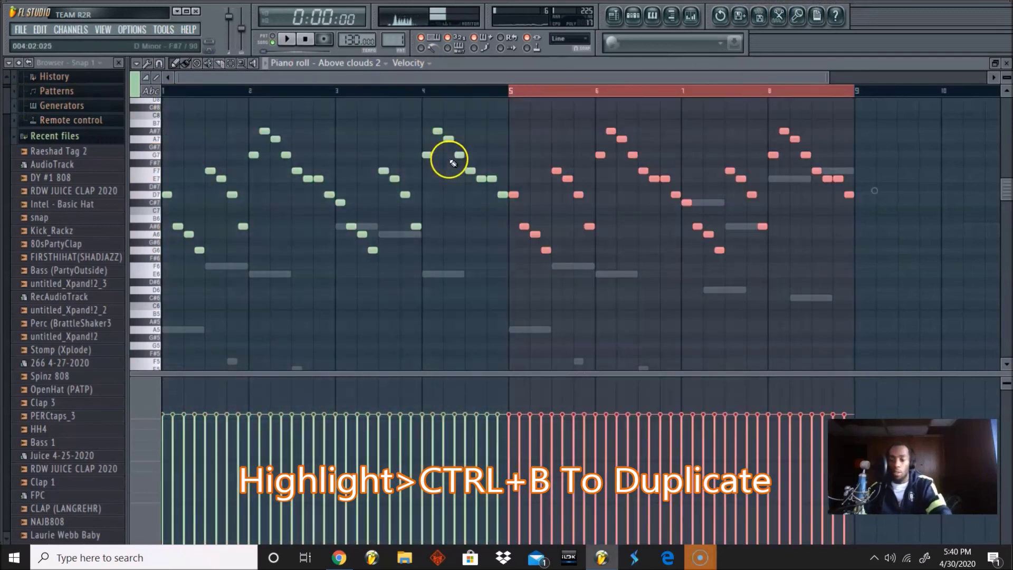
pyautogui.hotkey('ctrl', 'd')
pyautogui.press('space')
# Step: Open the Above clouds 2 mixer insert and lower its volume fader
pyautogui.press('F6')
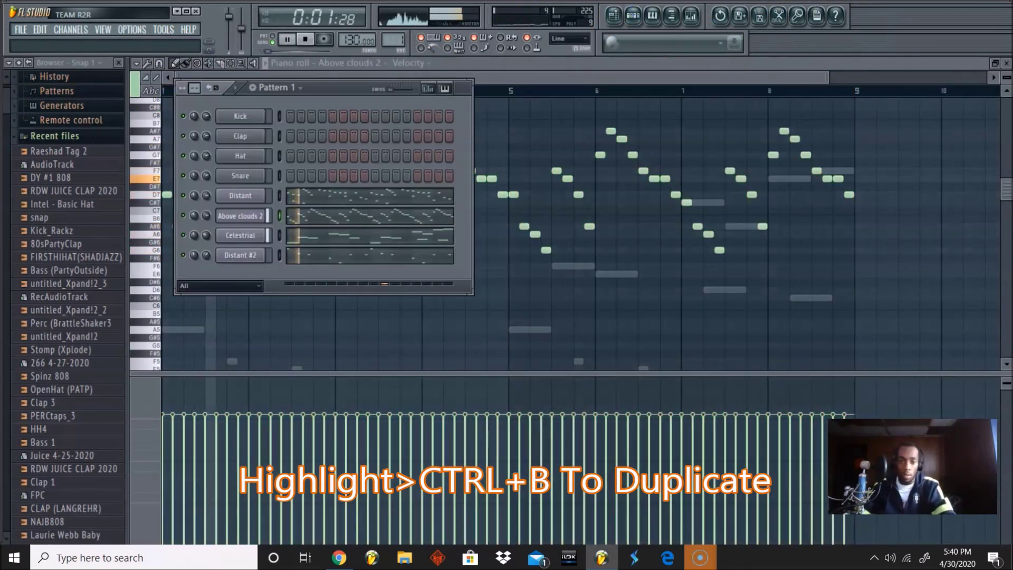
pyautogui.click(231, 215)
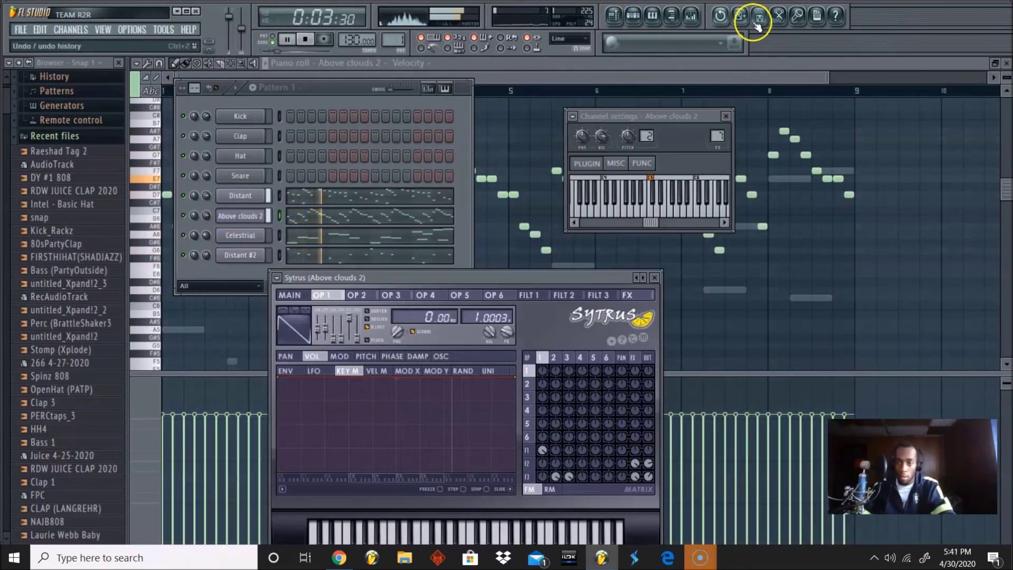
pyautogui.click(758, 20)
pyautogui.moveTo(499, 257); pyautogui.dragTo(498, 276)
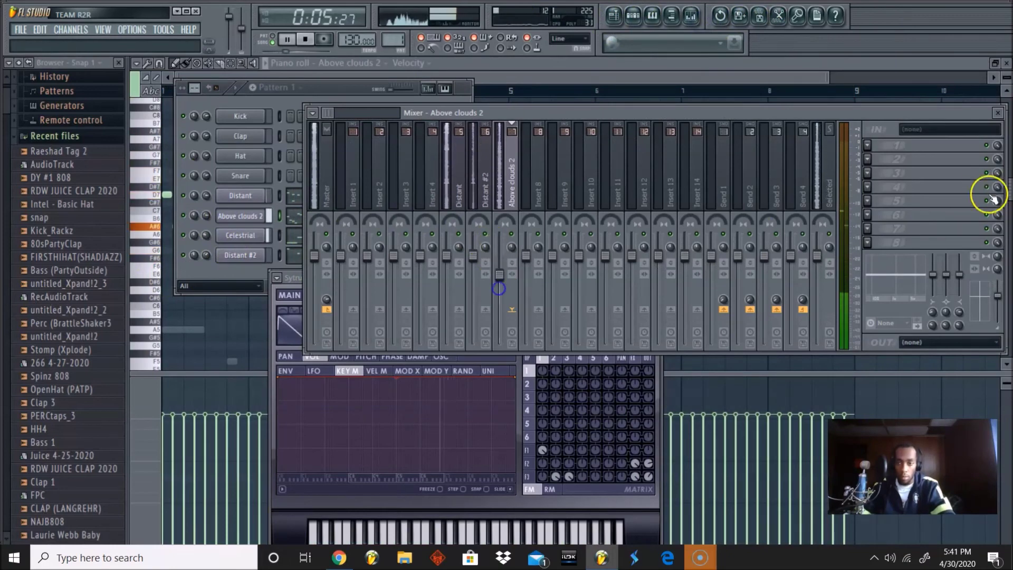
# Step: Add Fruity Parametric EQ 2 to the Above clouds 2 insert and close the mixer
pyautogui.click(867, 146)
pyautogui.click(886, 133)
pyautogui.click(453, 134)
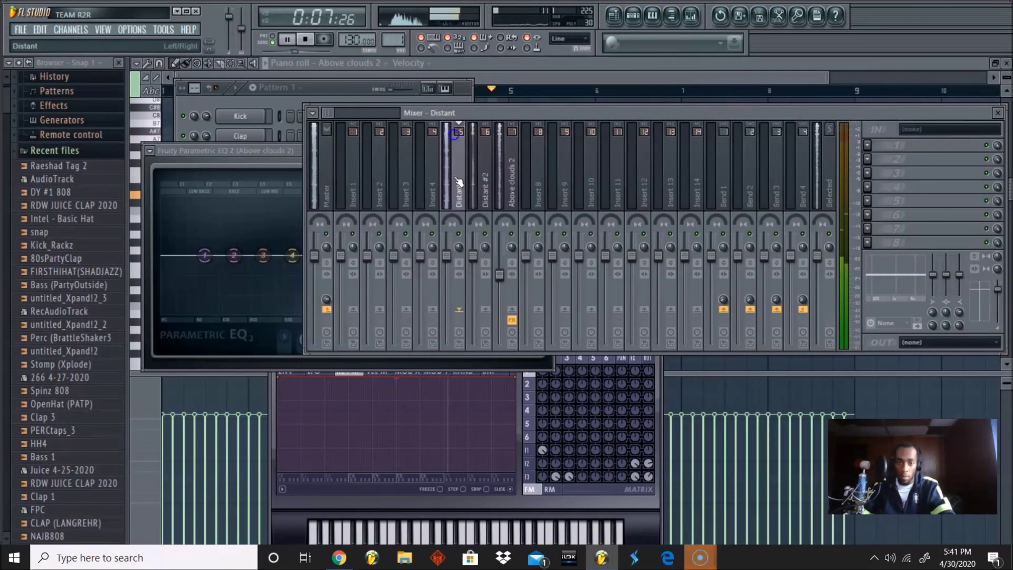
pyautogui.click(459, 246)
pyautogui.click(368, 197)
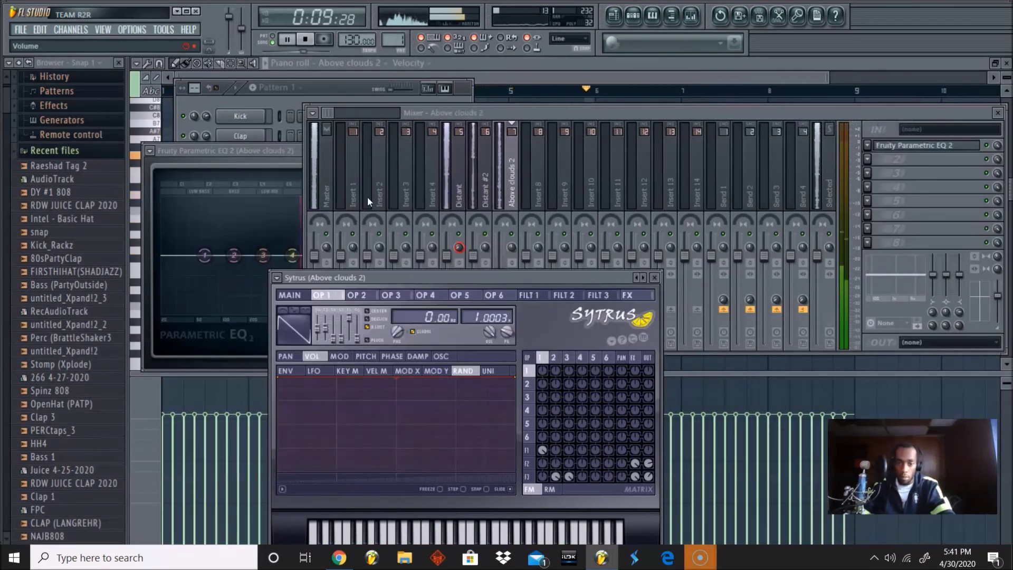
pyautogui.click(483, 184)
pyautogui.click(505, 281)
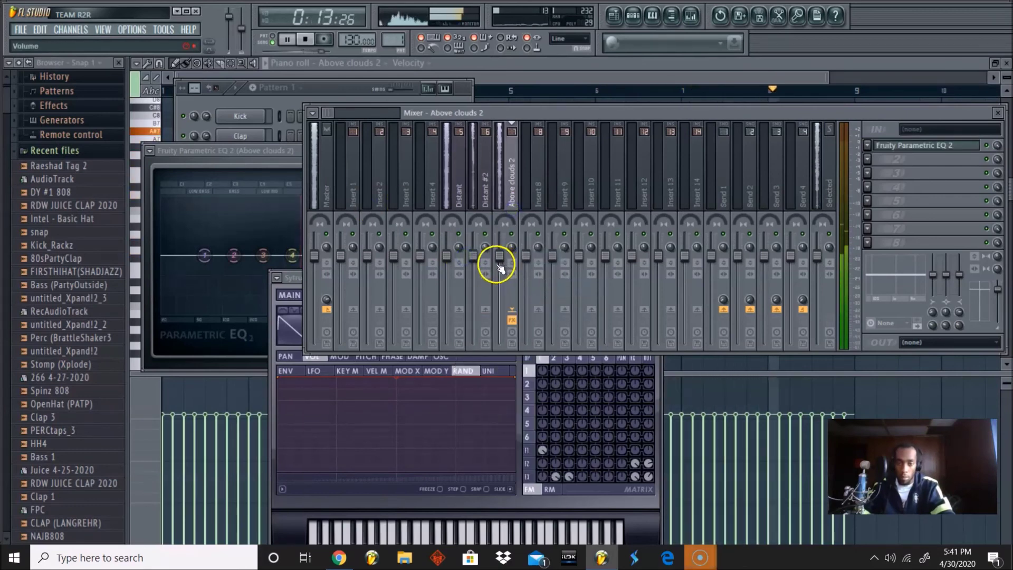
pyautogui.click(613, 15)
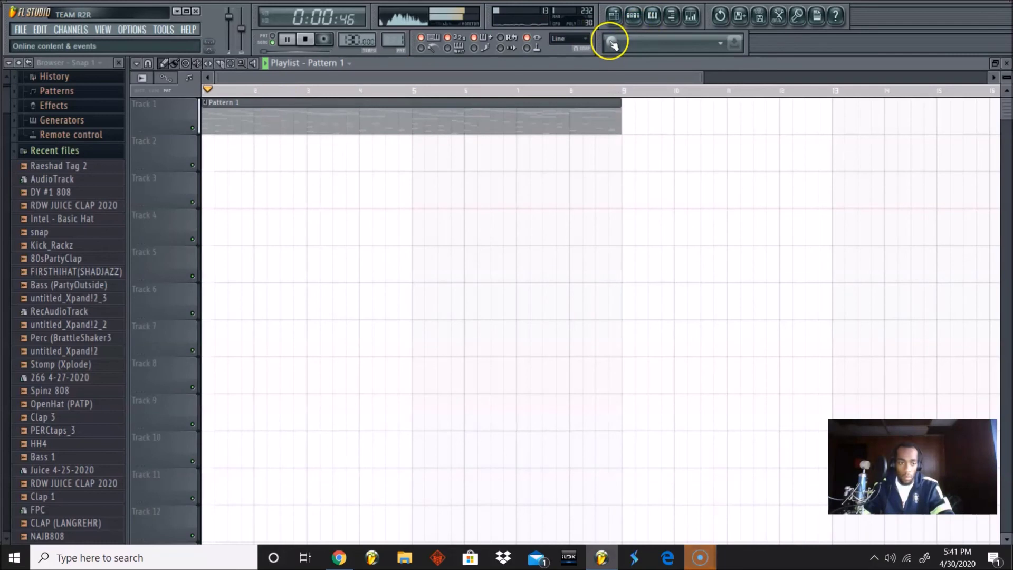
# Step: Stop playback and show Pattern 1's channel rack, with its 80sPartyClap and Bass 1 channels, over the playlist
pyautogui.press('space')
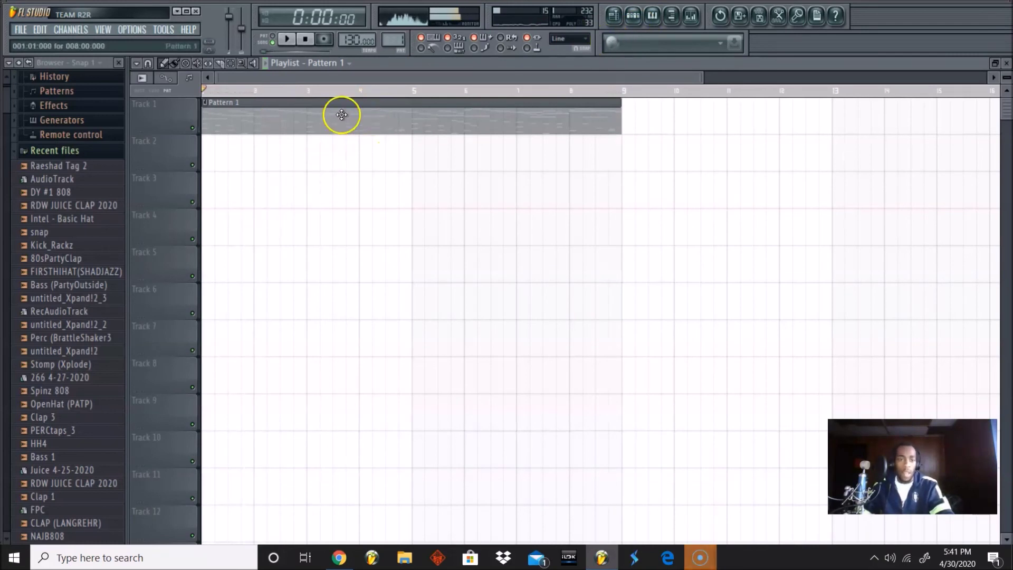
pyautogui.click(393, 40)
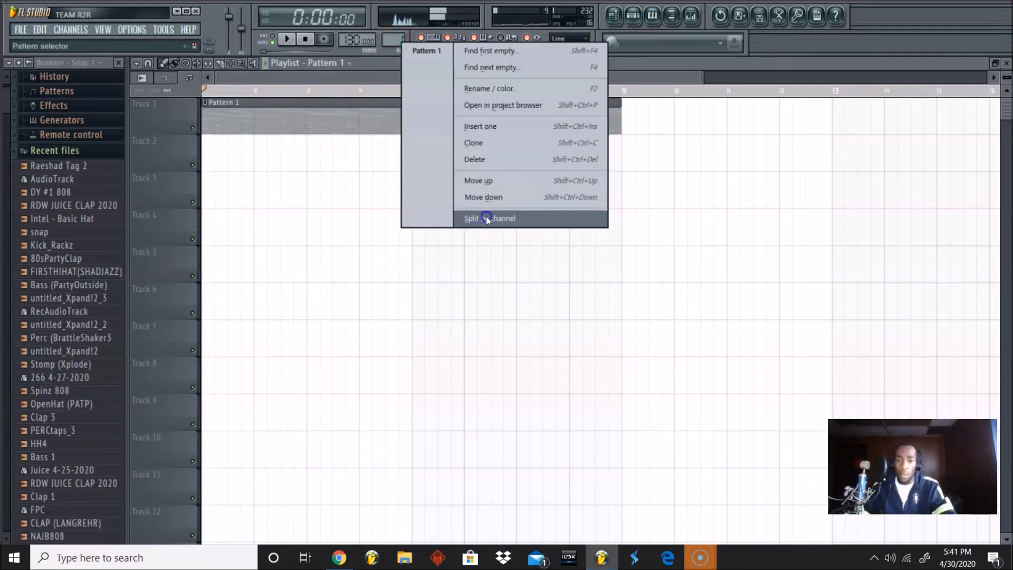
pyautogui.click(635, 17)
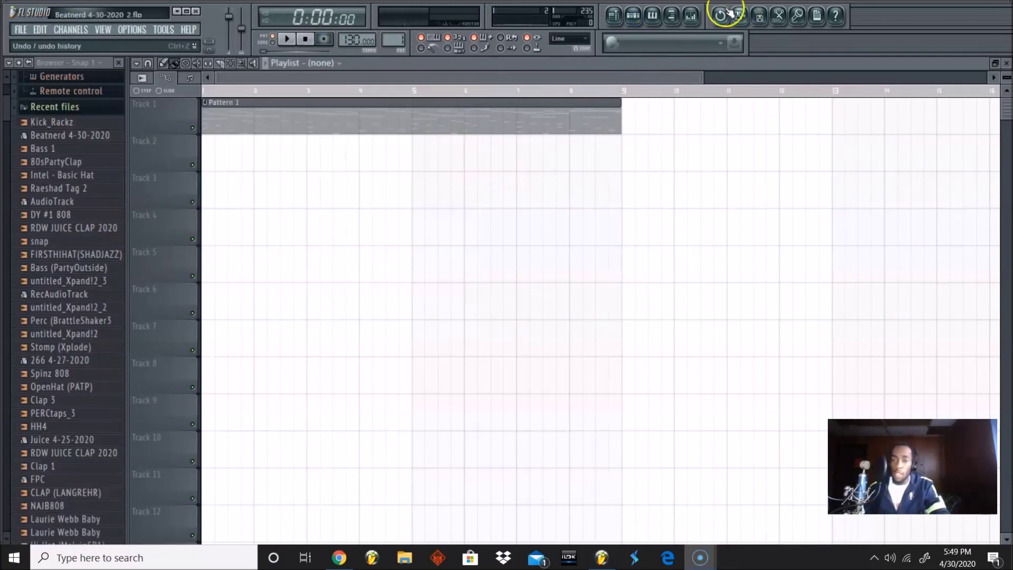
pyautogui.click(632, 16)
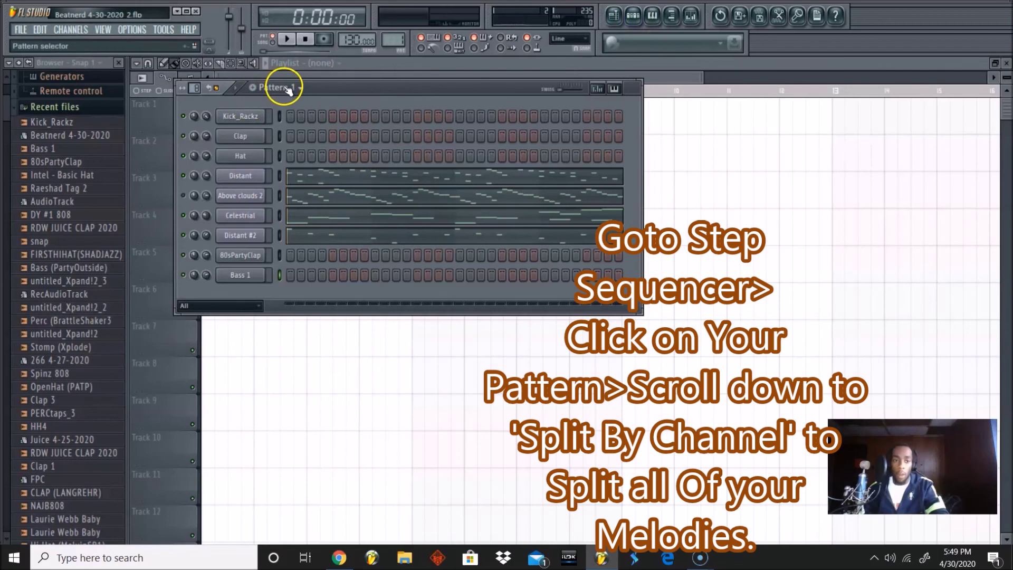
# Step: Split Pattern 1 by channel into separate clips and clear a stray Distant #2 clip
pyautogui.click(285, 89)
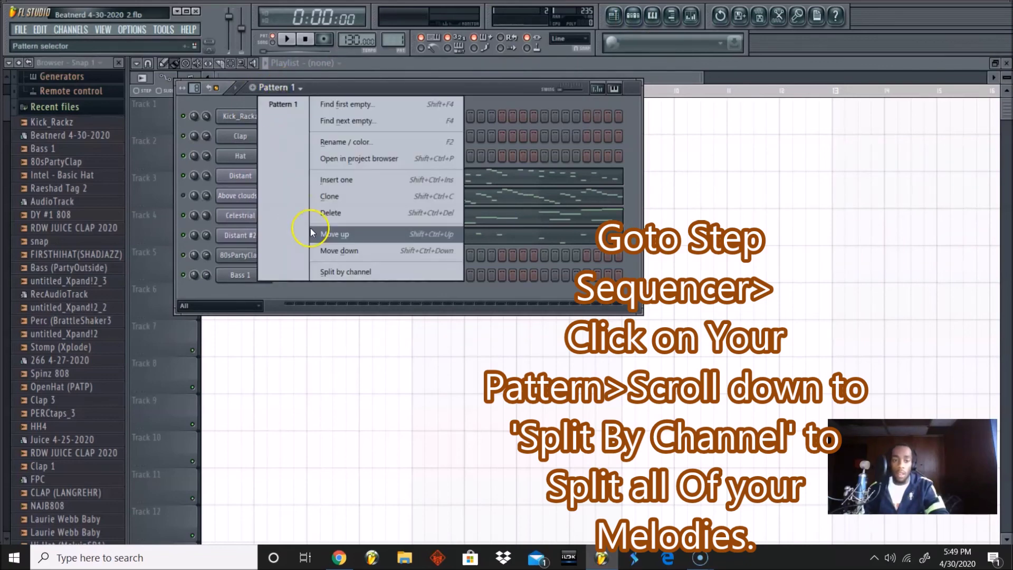
pyautogui.click(330, 271)
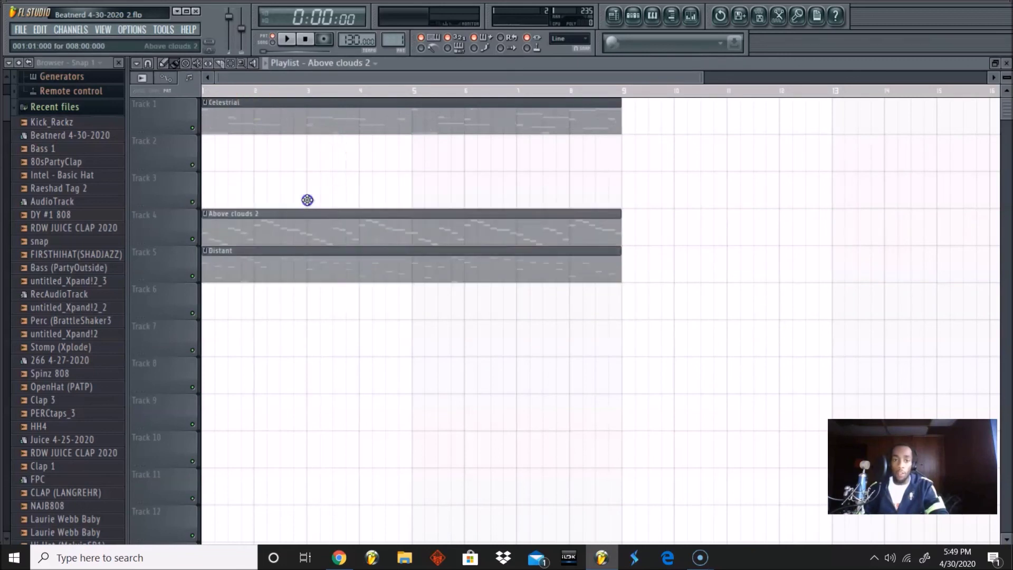
pyautogui.moveTo(278, 181); pyautogui.dragTo(210, 441)
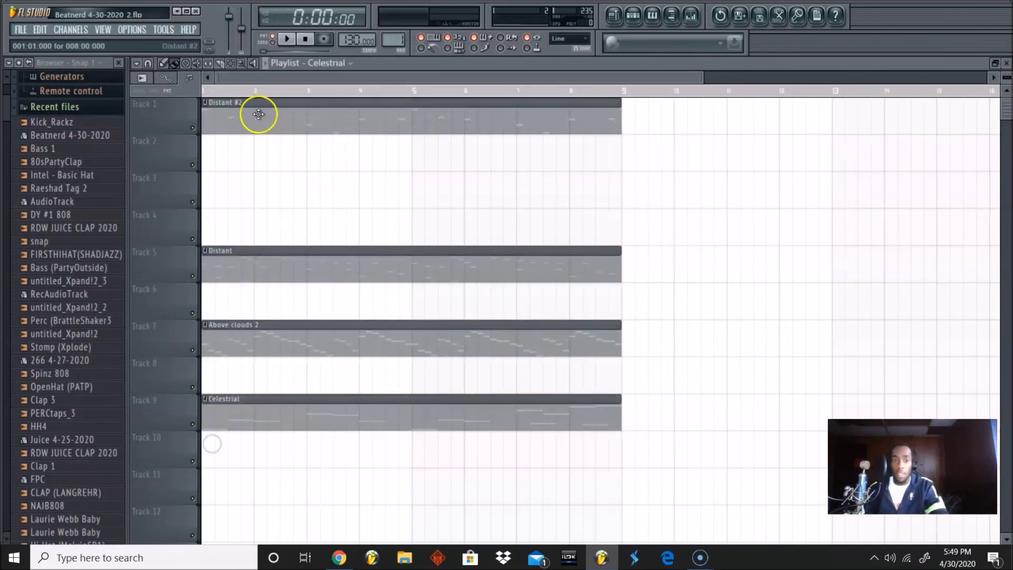
pyautogui.moveTo(256, 113); pyautogui.dragTo(211, 465)
pyautogui.click(244, 289)
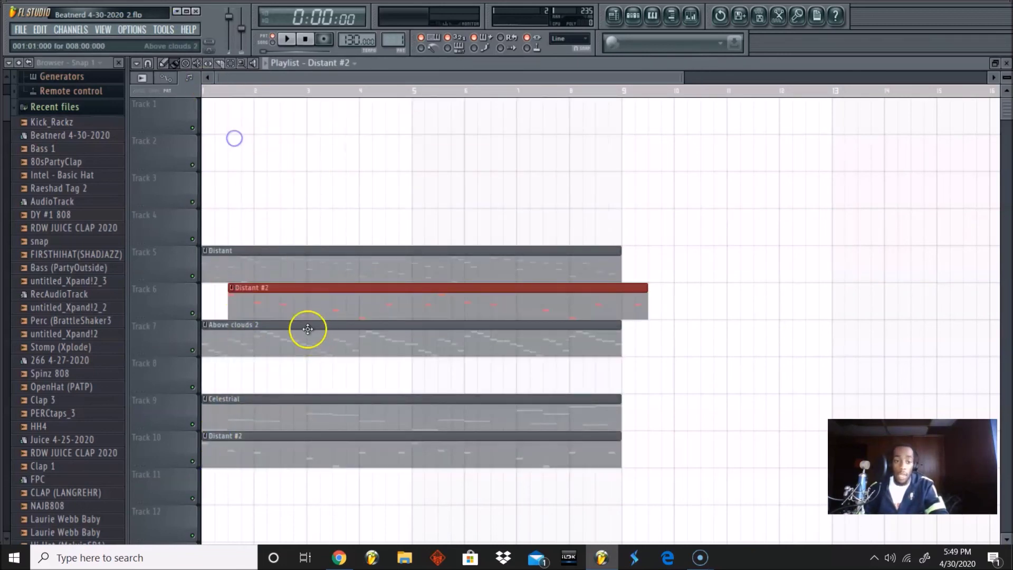
pyautogui.rightClick(297, 305)
# Step: Place Distant, Above clouds 2, Celestrial and Distant #2 on tracks 1–4 and play the song
pyautogui.moveTo(280, 268); pyautogui.dragTo(215, 87)
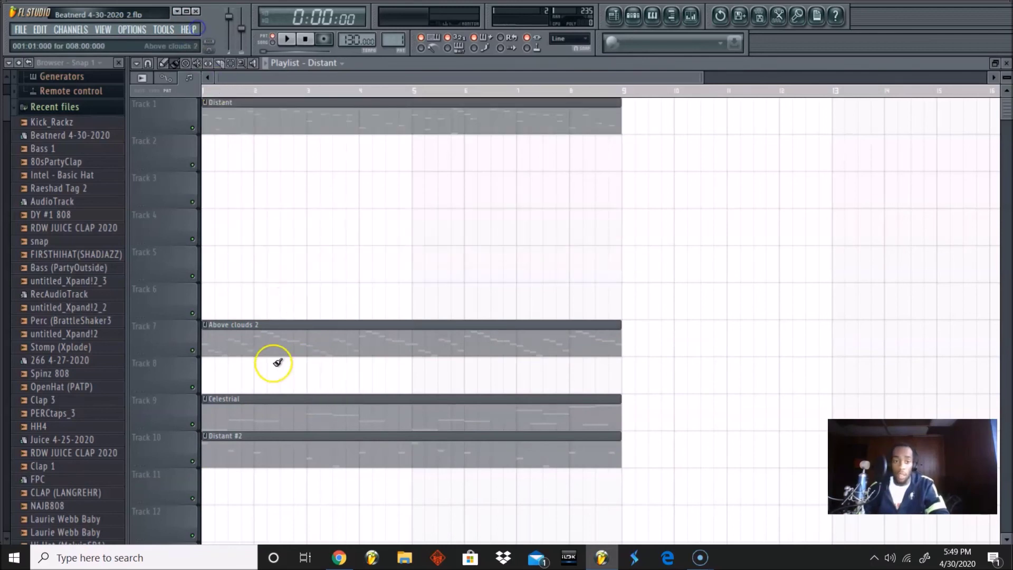
pyautogui.moveTo(276, 351); pyautogui.dragTo(217, 158)
pyautogui.moveTo(255, 412); pyautogui.dragTo(199, 199)
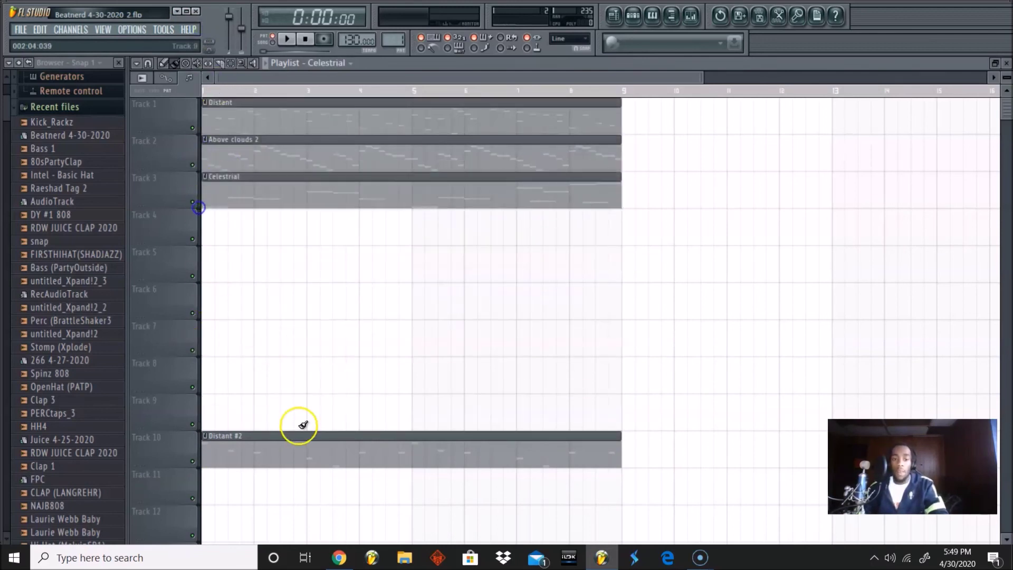
pyautogui.moveTo(298, 425); pyautogui.dragTo(211, 214)
pyautogui.click(288, 39)
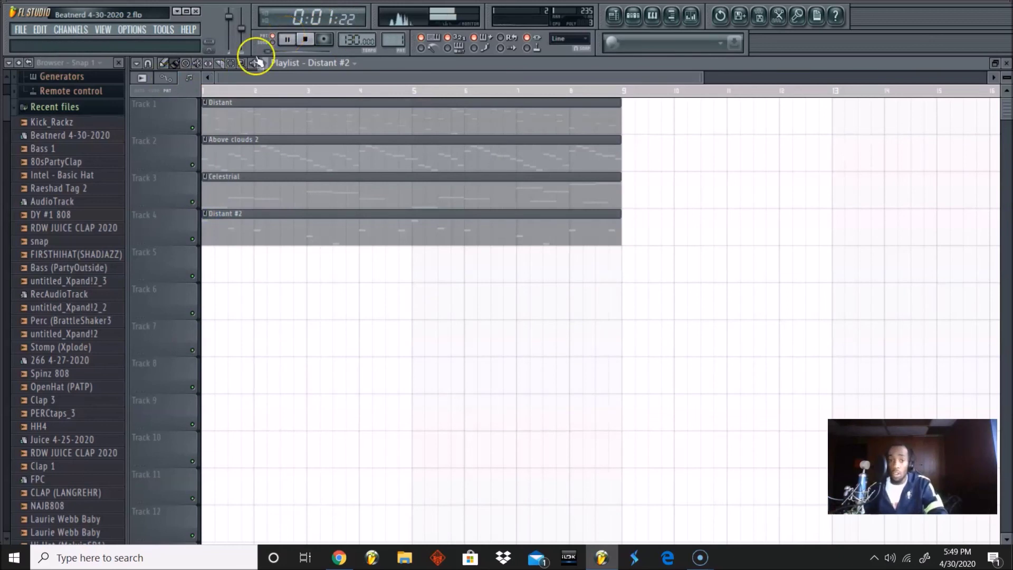
pyautogui.press('space')
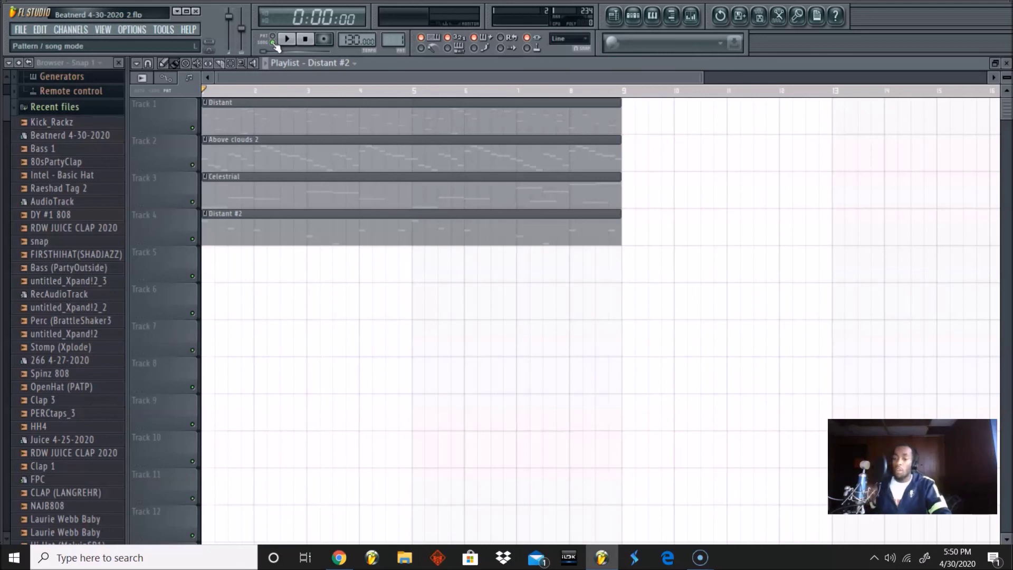
pyautogui.press('space')
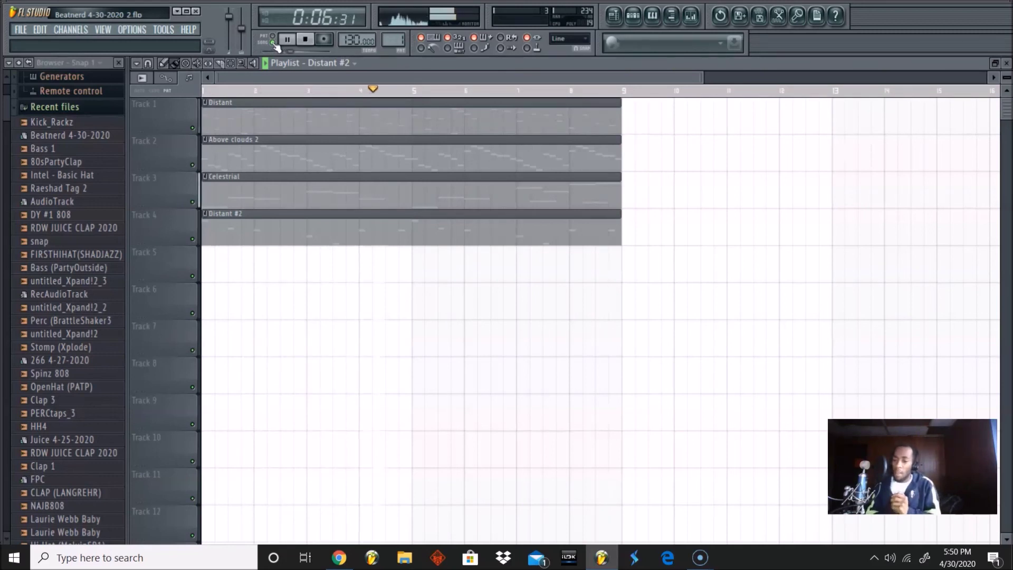
pyautogui.press('space')
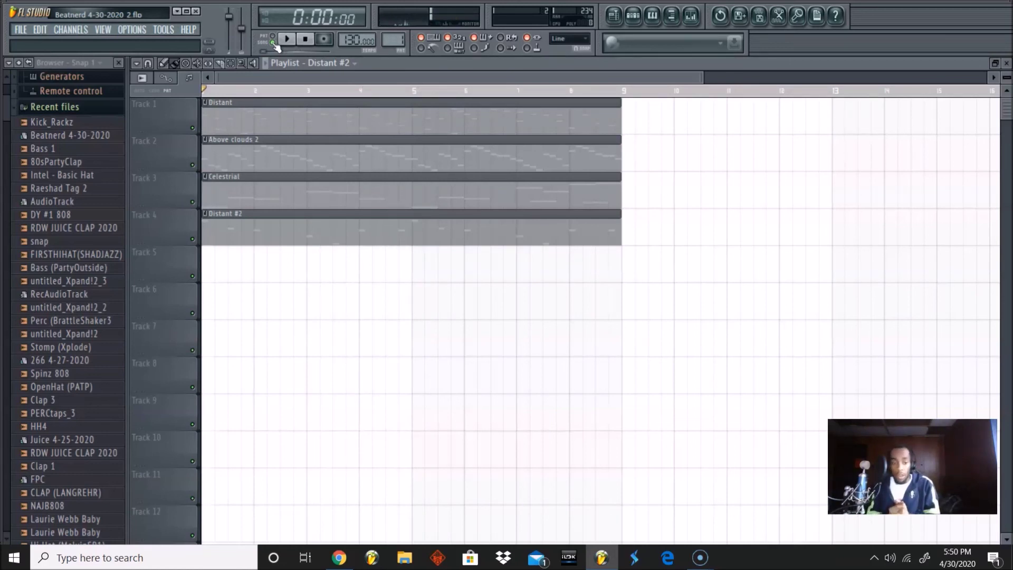